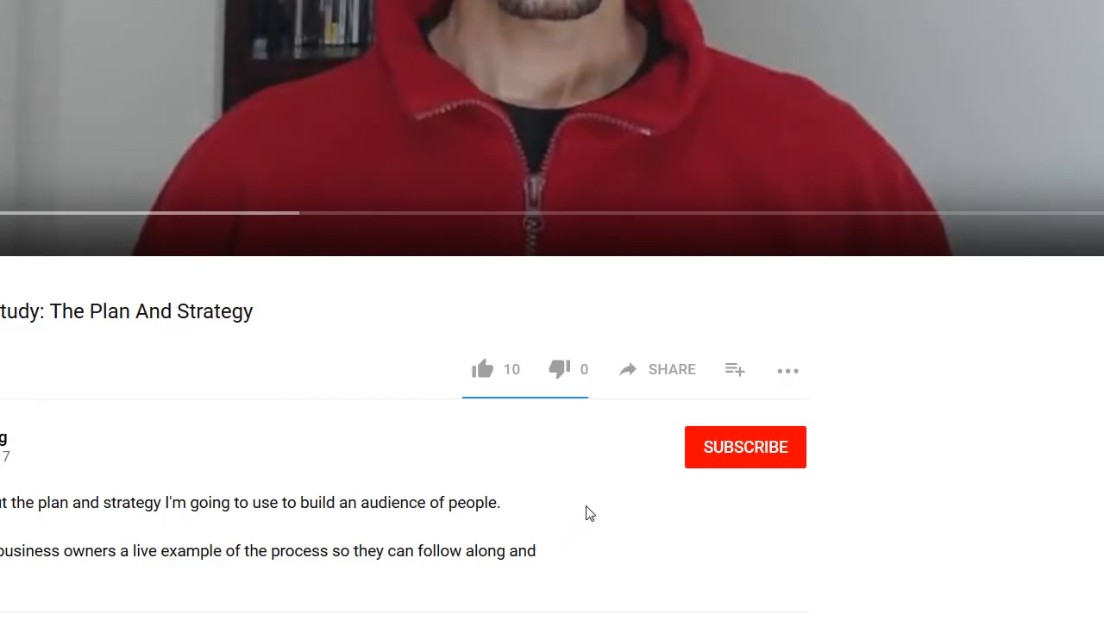
Step: Subscribe to the channel with notifications on, and write a comment beginning "It would be great if you could talk about"
{"action": "left_click", "coordinate": [726, 453]}
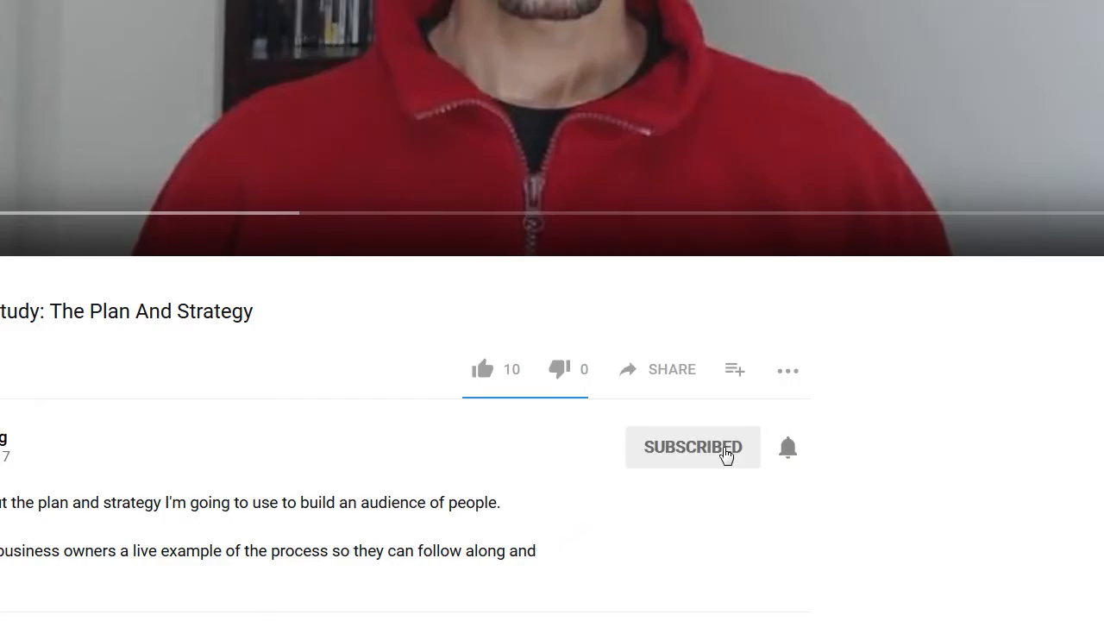
{"action": "left_click", "coordinate": [788, 448]}
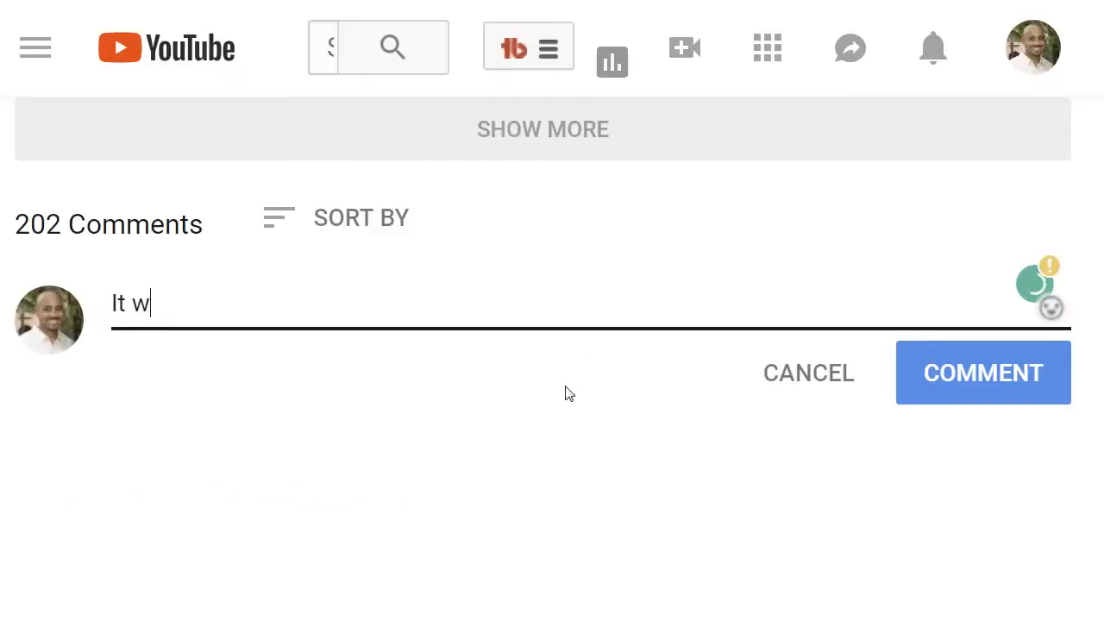
{"action": "type", "text": "ould be great if you co"}
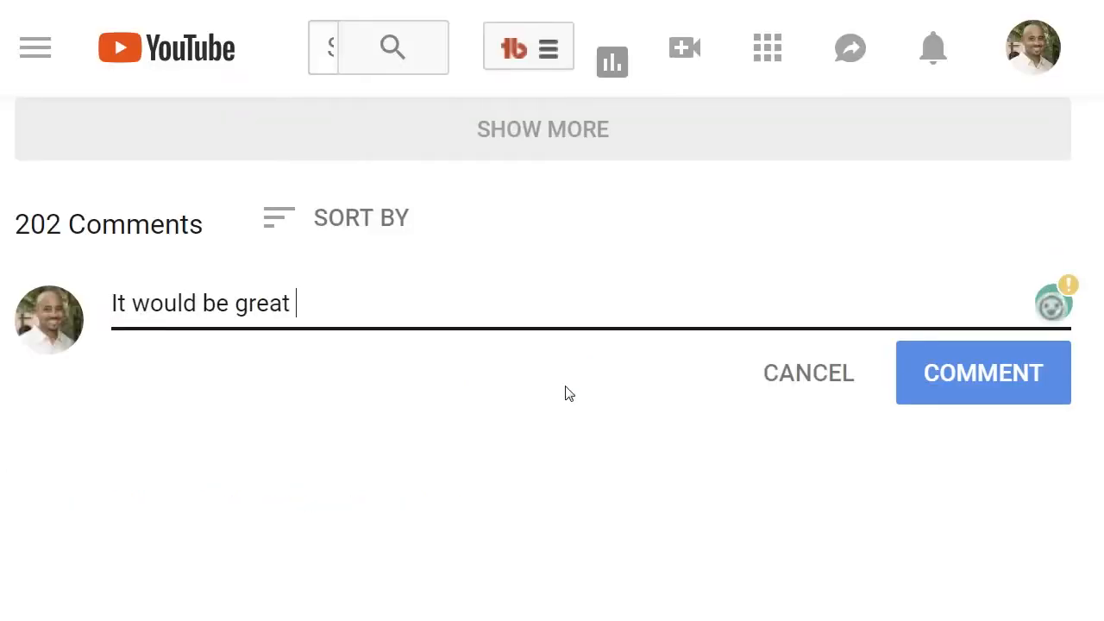
{"action": "type", "text": "uld talk about"}
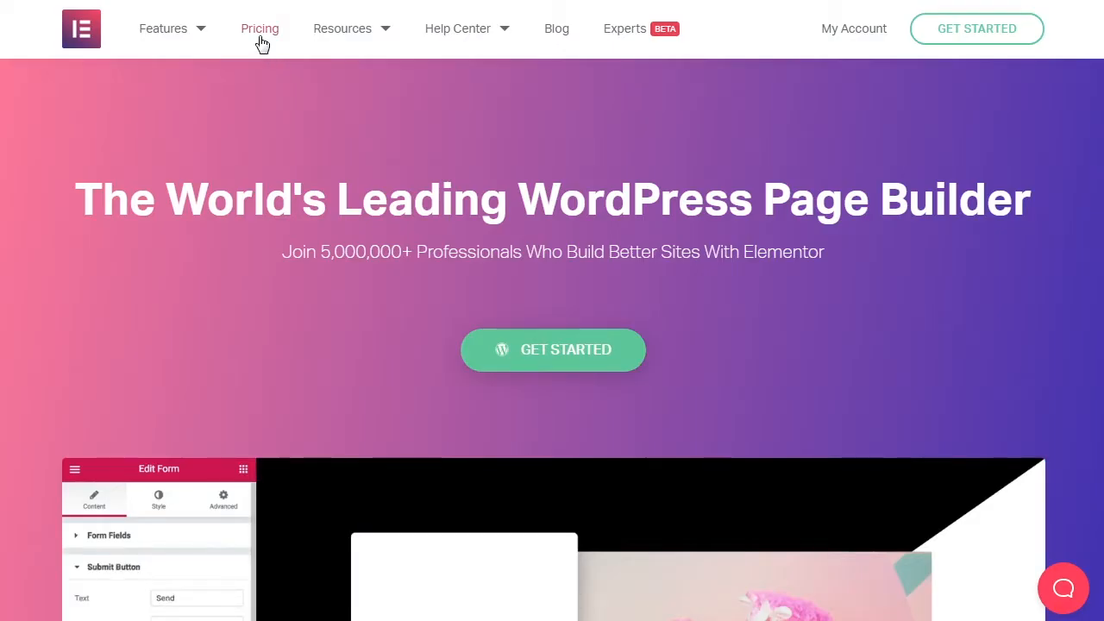
Step: Open Elementor's pricing page and examine the subscription plans and the full Pro versus Free feature comparison
{"action": "left_click", "coordinate": [259, 29]}
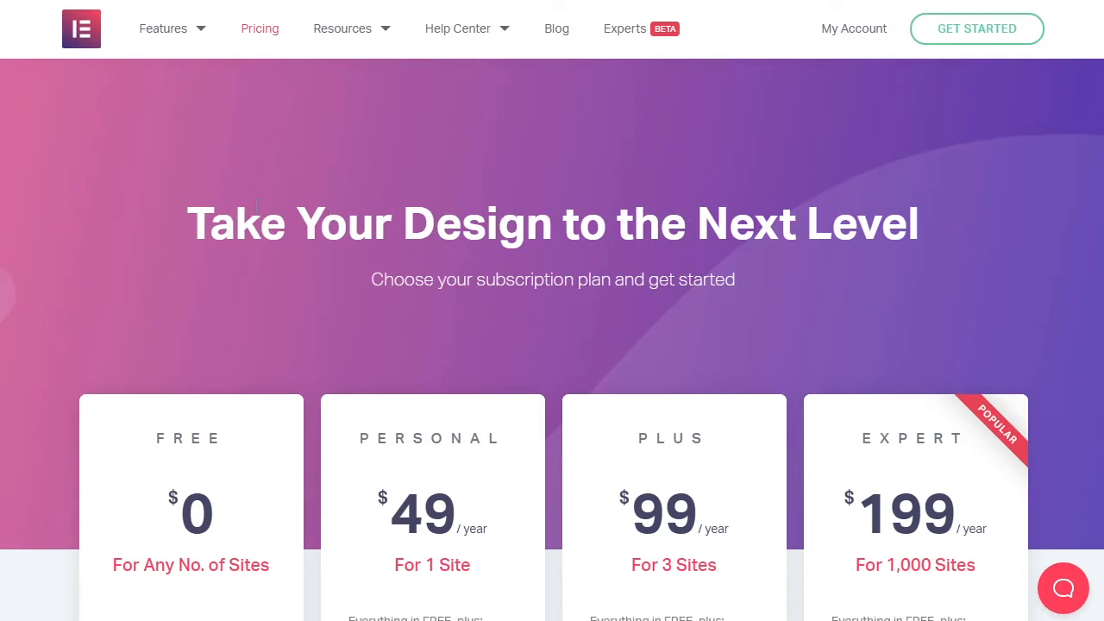
{"action": "scroll", "coordinate": [255, 213], "scroll_direction": "down", "scroll_amount": 3}
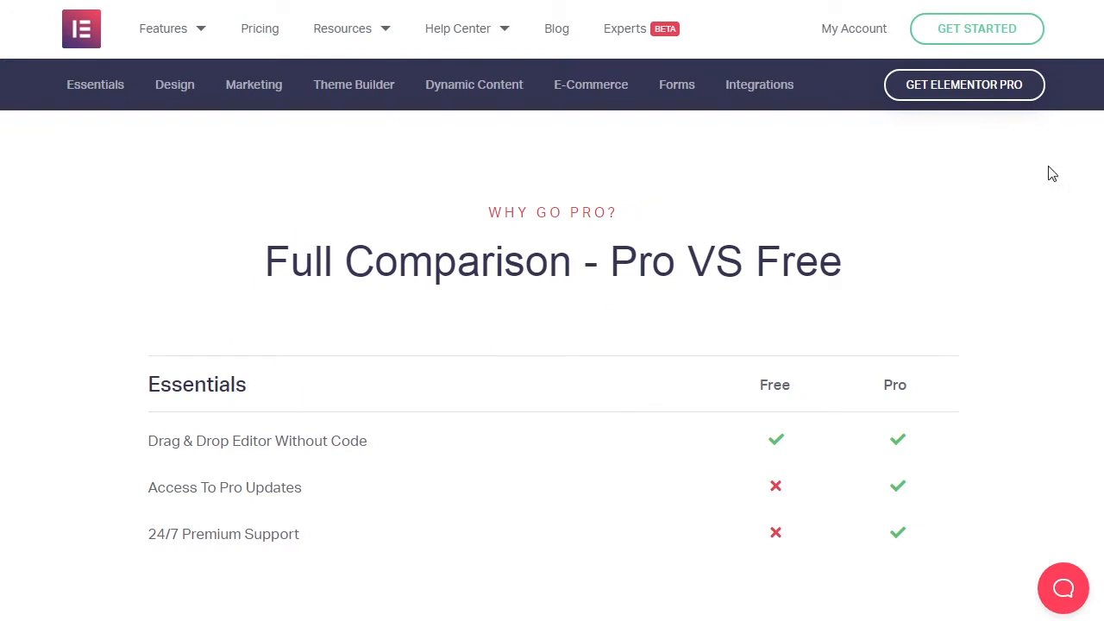
{"action": "scroll", "coordinate": [1052, 174], "scroll_direction": "down", "scroll_amount": 3}
{"action": "scroll", "coordinate": [1050, 256], "scroll_direction": "down", "scroll_amount": 5}
{"action": "scroll", "coordinate": [1050, 256], "scroll_direction": "down", "scroll_amount": 7}
{"action": "scroll", "coordinate": [1051, 256], "scroll_direction": "down", "scroll_amount": 6}
{"action": "scroll", "coordinate": [1050, 256], "scroll_direction": "down", "scroll_amount": 6}
{"action": "scroll", "coordinate": [1050, 256], "scroll_direction": "down", "scroll_amount": 5}
{"action": "scroll", "coordinate": [1050, 256], "scroll_direction": "down", "scroll_amount": 5}
{"action": "scroll", "coordinate": [1050, 256], "scroll_direction": "down", "scroll_amount": 9}
{"action": "scroll", "coordinate": [1050, 256], "scroll_direction": "down", "scroll_amount": 5}
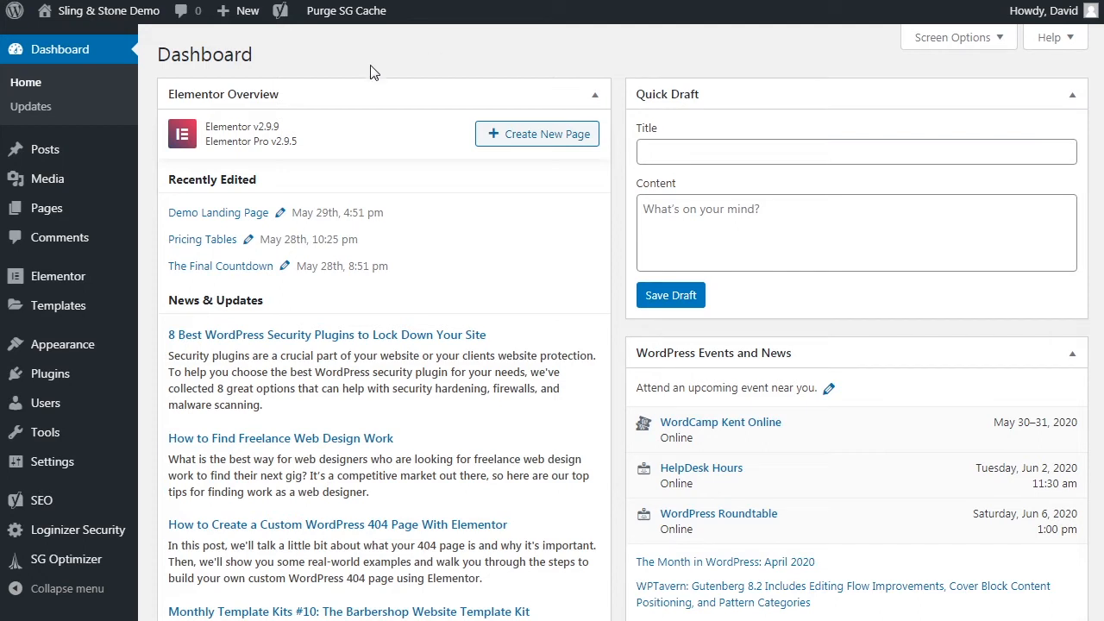
Step: Switch to the WordPress dashboard and open the Demo Landing Page for editing with Elementor
{"action": "mouse_move", "coordinate": [67, 212]}
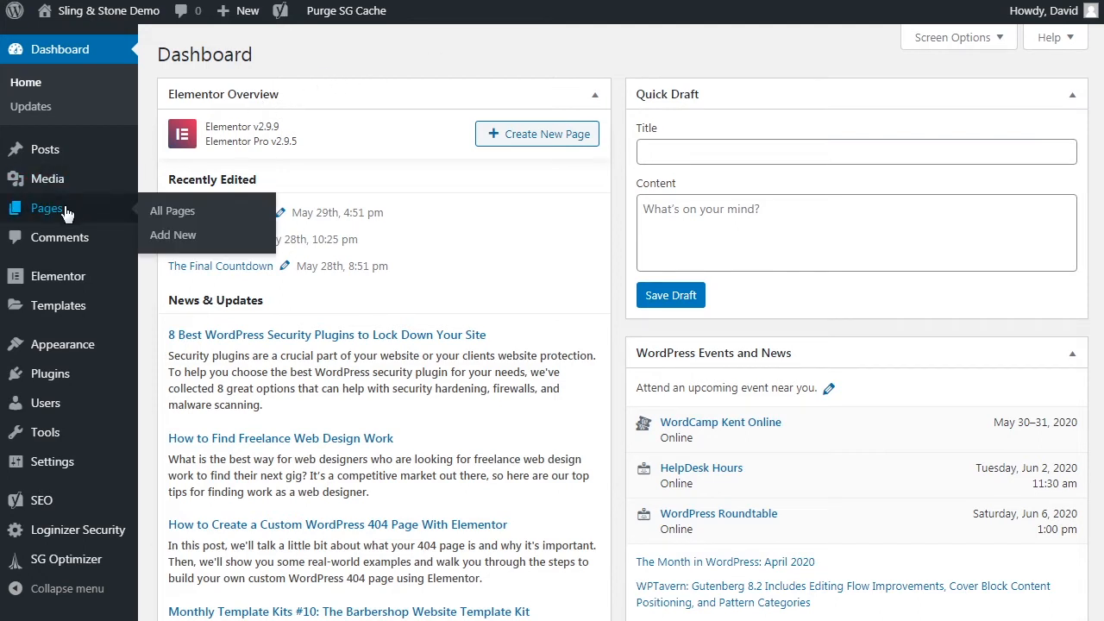
{"action": "left_click", "coordinate": [66, 211]}
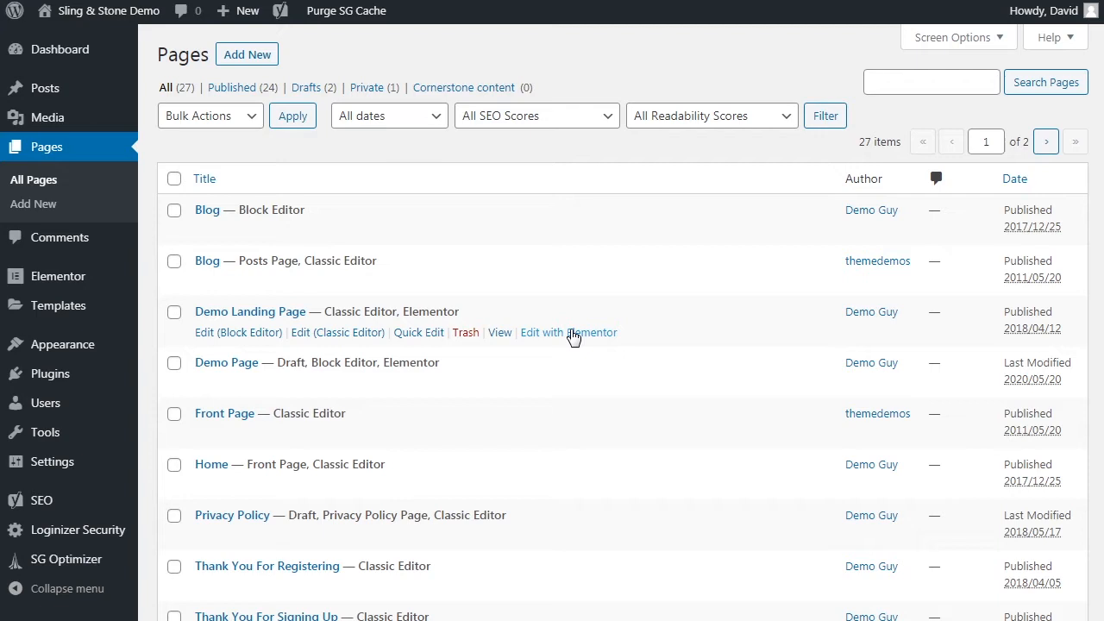
{"action": "left_click", "coordinate": [573, 334]}
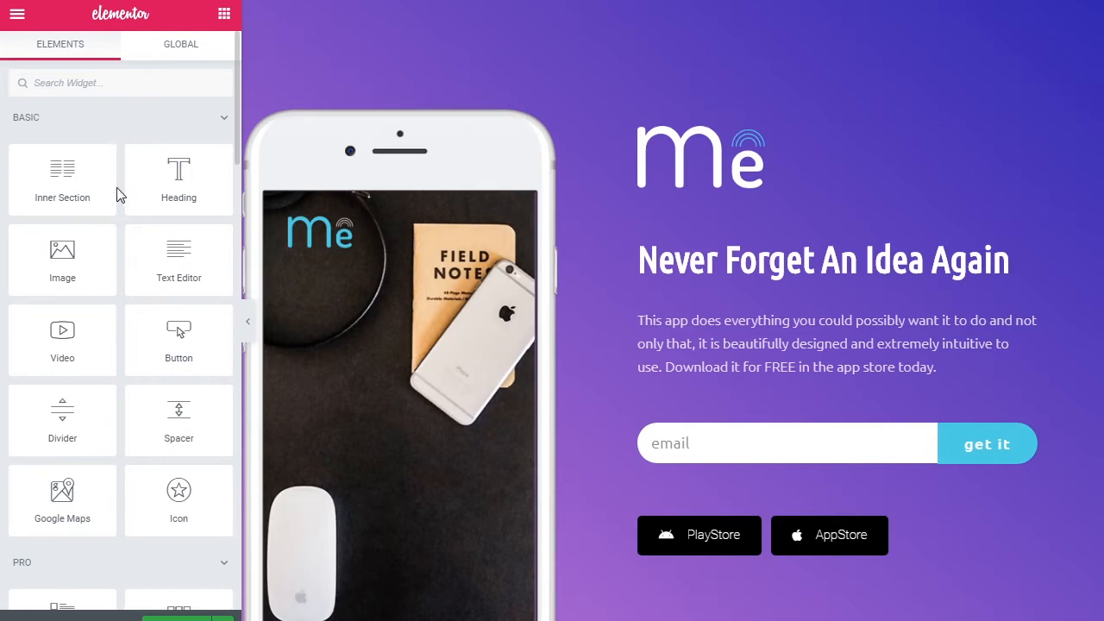
Step: Add a Countdown widget between the description paragraph and the email form
{"action": "scroll", "coordinate": [120, 195], "scroll_direction": "down", "scroll_amount": 5}
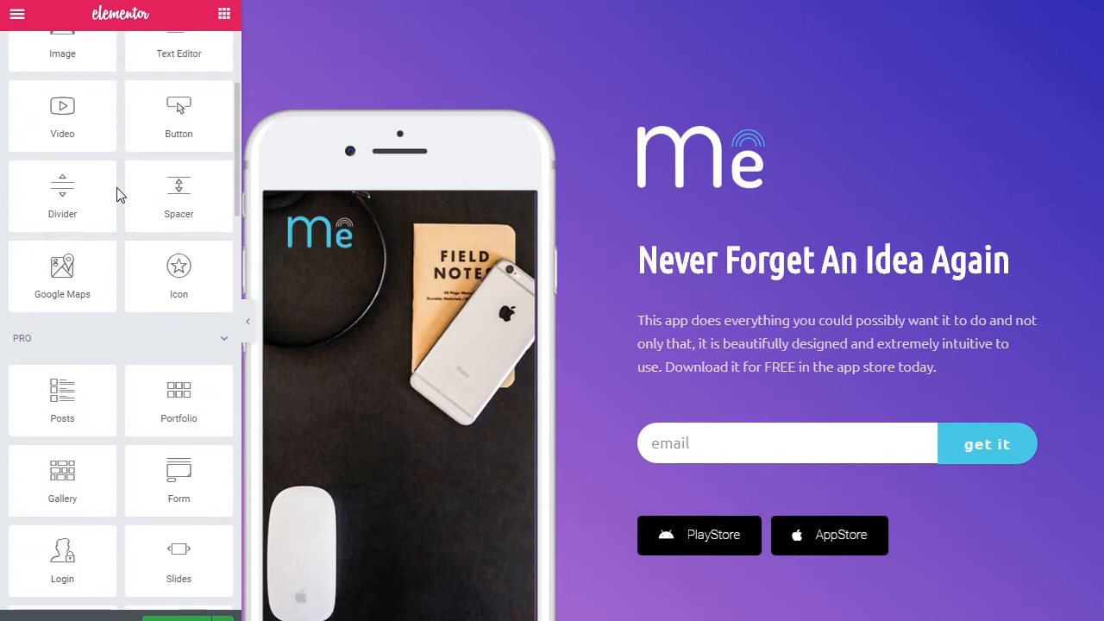
{"action": "scroll", "coordinate": [120, 195], "scroll_direction": "down", "scroll_amount": 5}
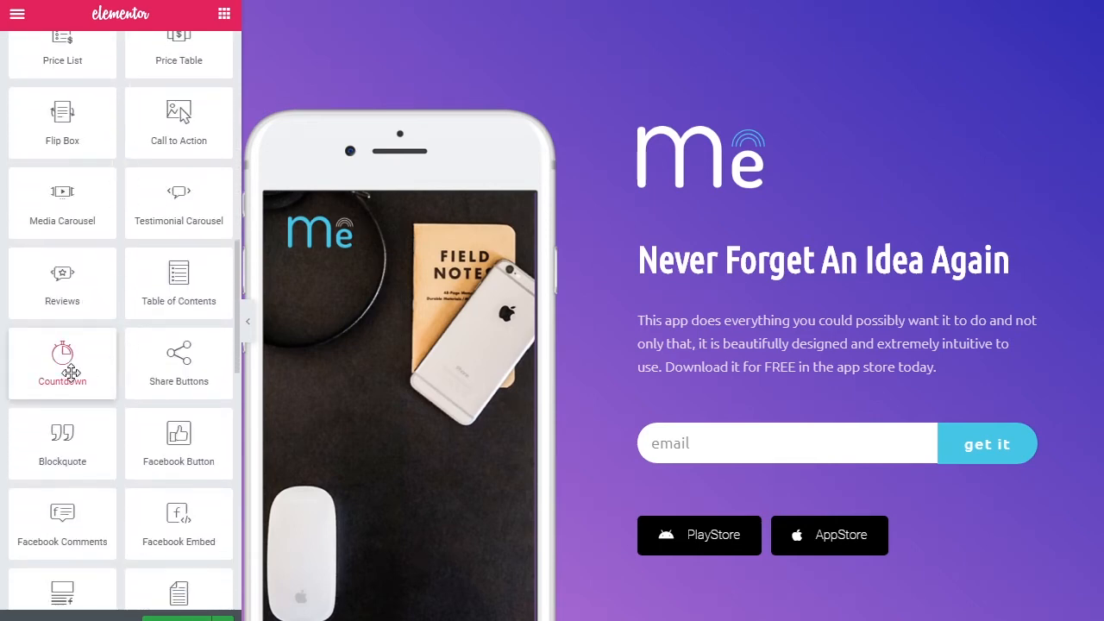
{"action": "left_click_drag", "start_coordinate": [69, 370], "coordinate": [894, 414]}
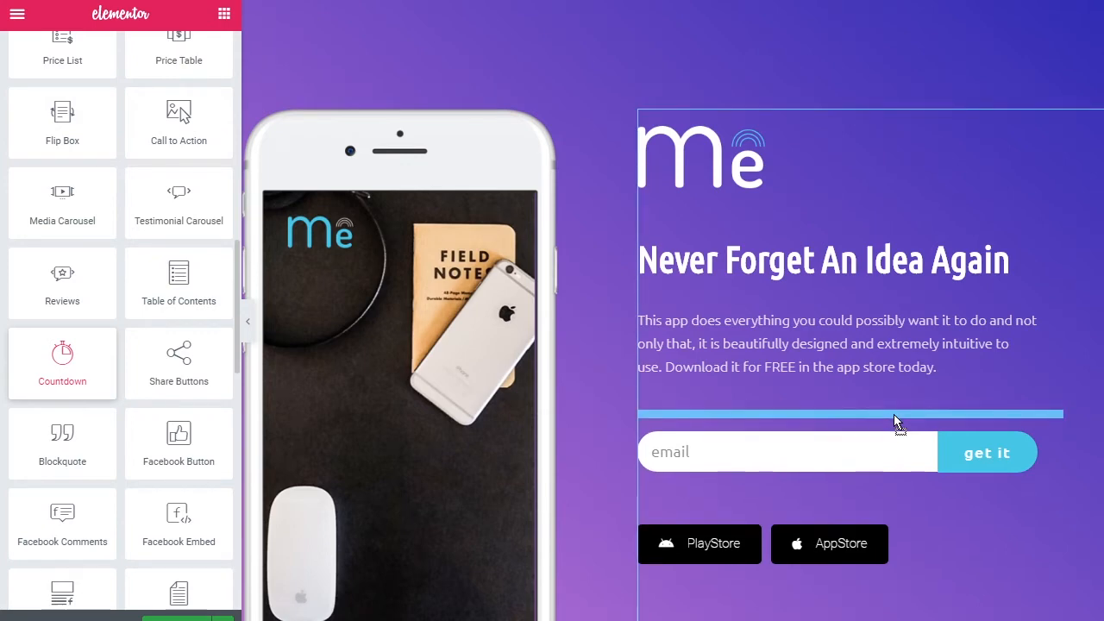
{"action": "left_click_drag", "start_coordinate": [894, 414], "coordinate": [893, 414]}
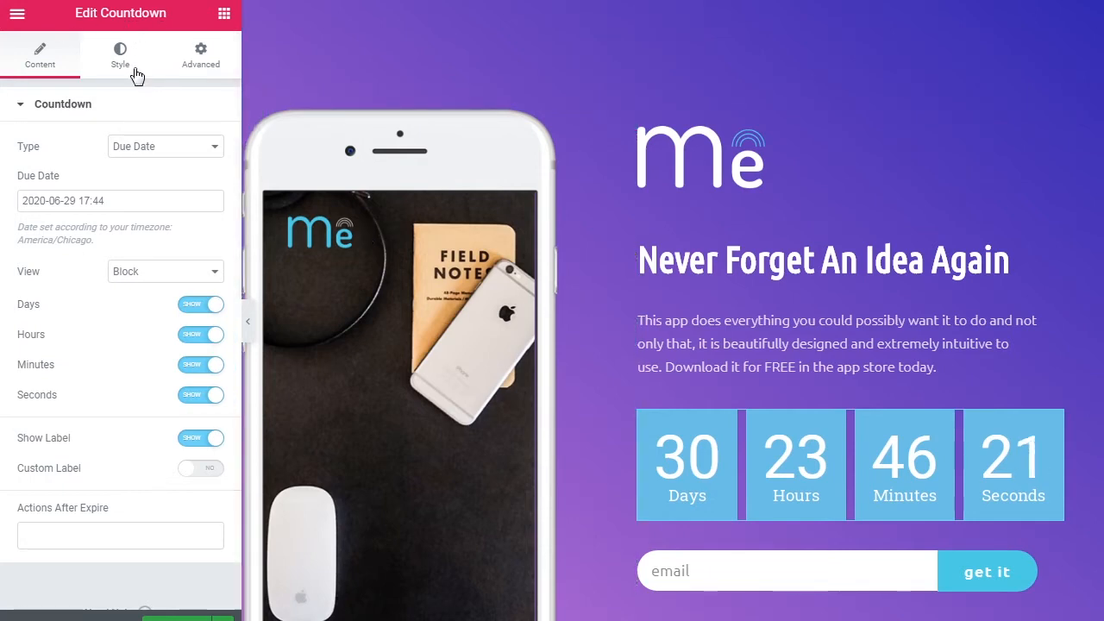
Step: Review the countdown's available types and its due date calendar without changing either setting
{"action": "left_click", "coordinate": [190, 153]}
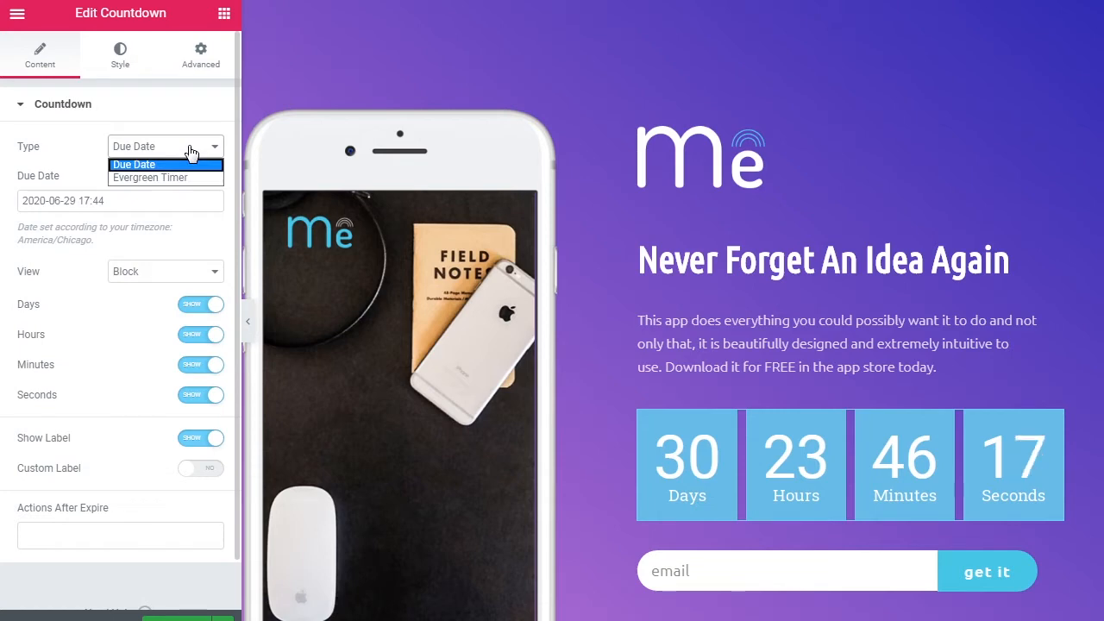
{"action": "left_click", "coordinate": [190, 152]}
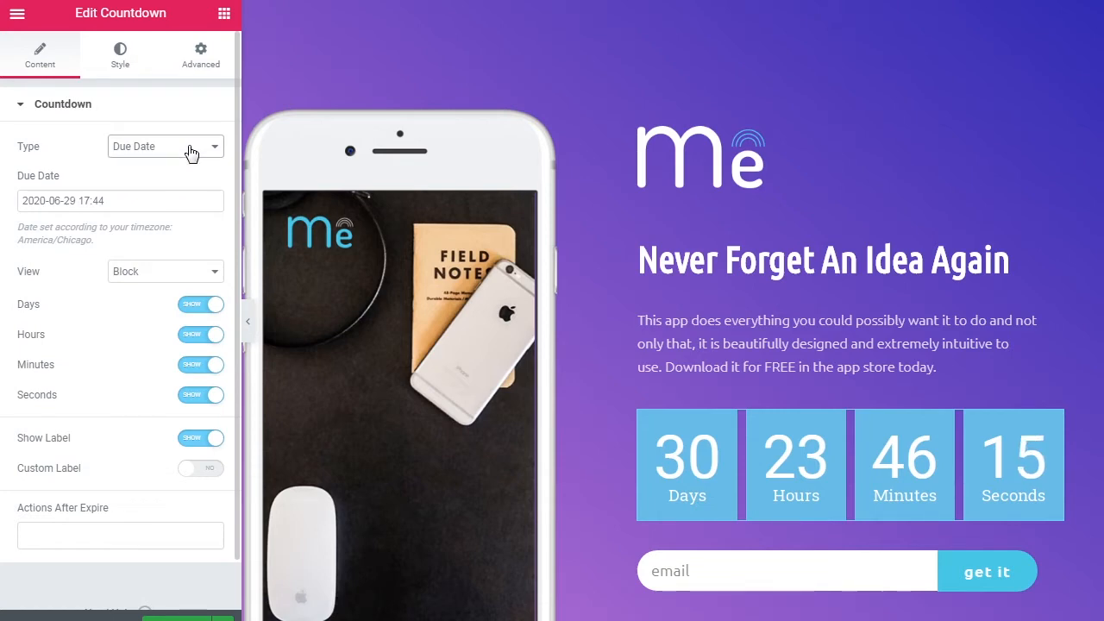
{"action": "left_click", "coordinate": [111, 201]}
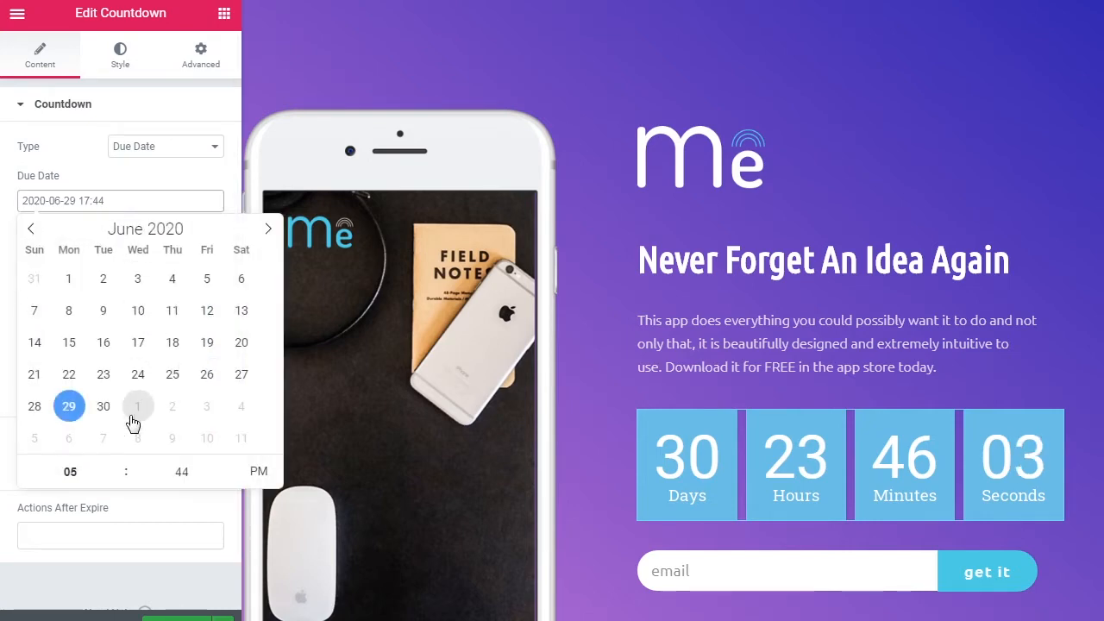
{"action": "left_click", "coordinate": [69, 188]}
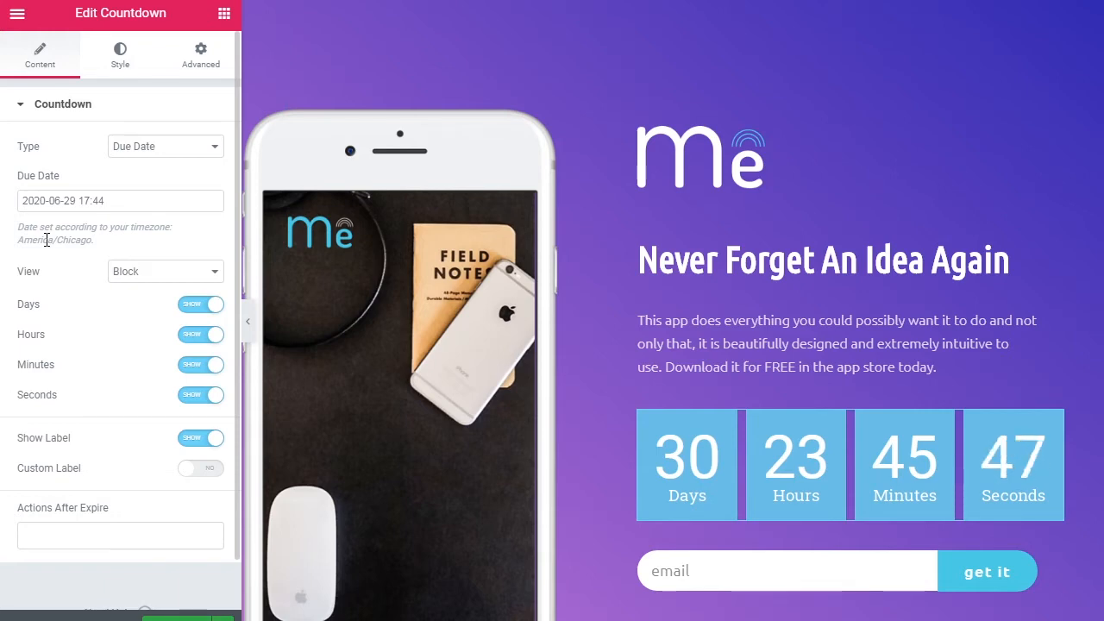
Step: Try the Evergreen Timer type on the countdown and return it to Due Date
{"action": "left_click", "coordinate": [160, 146]}
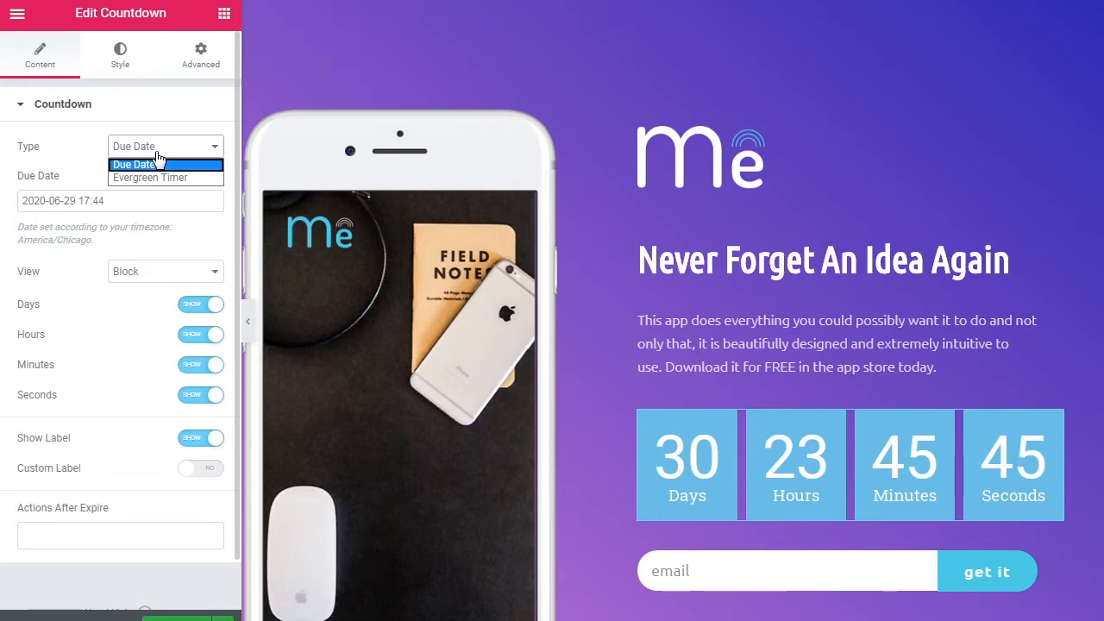
{"action": "left_click", "coordinate": [158, 178]}
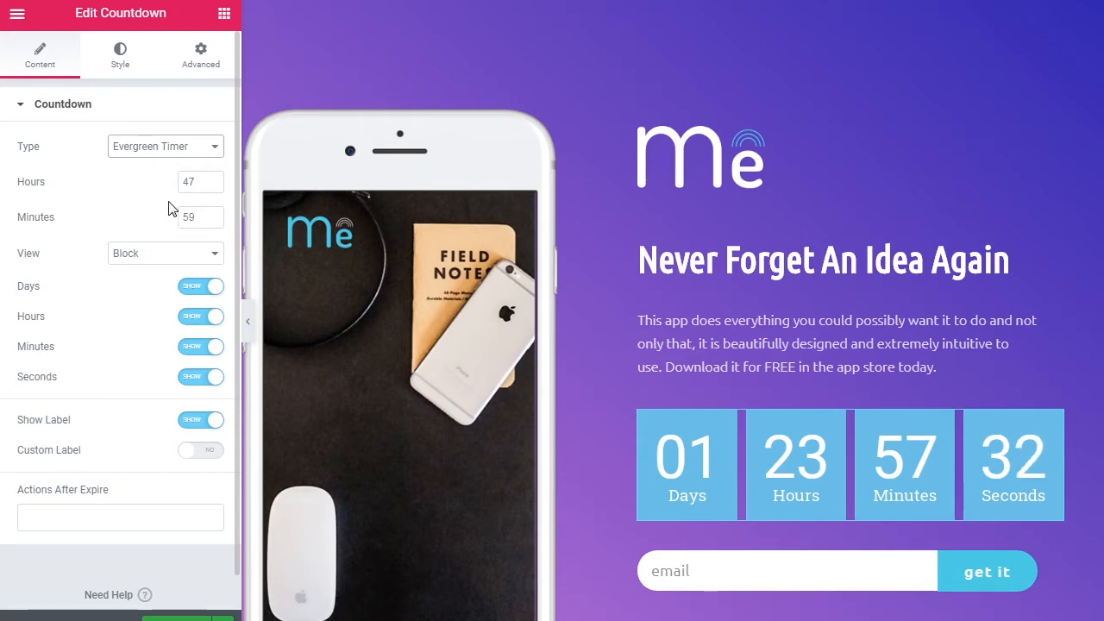
{"action": "left_click", "coordinate": [175, 153]}
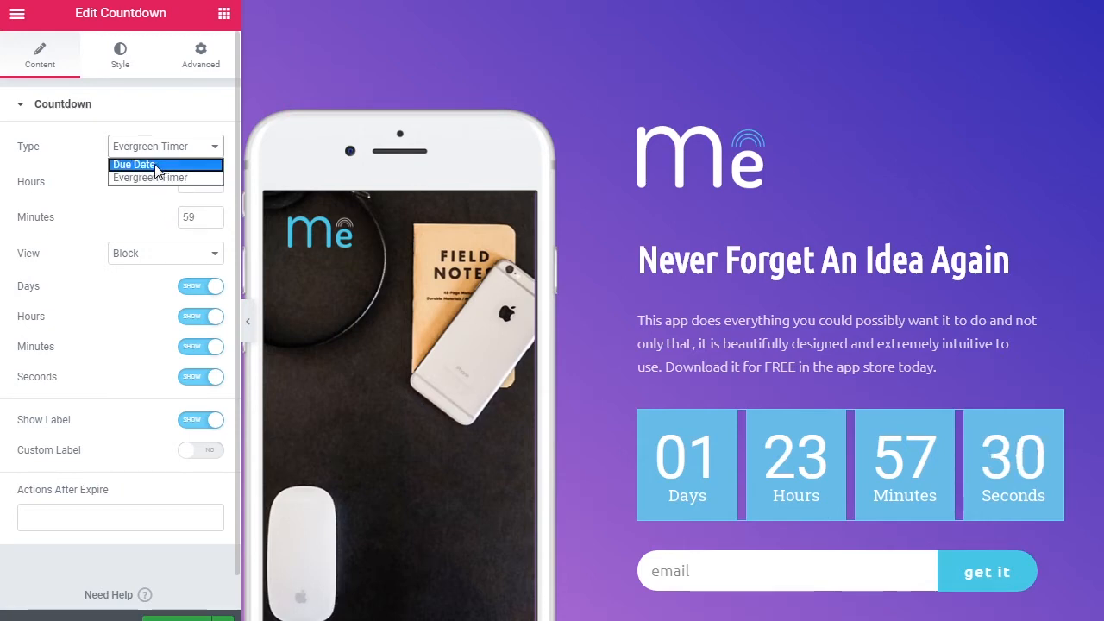
{"action": "left_click", "coordinate": [162, 164]}
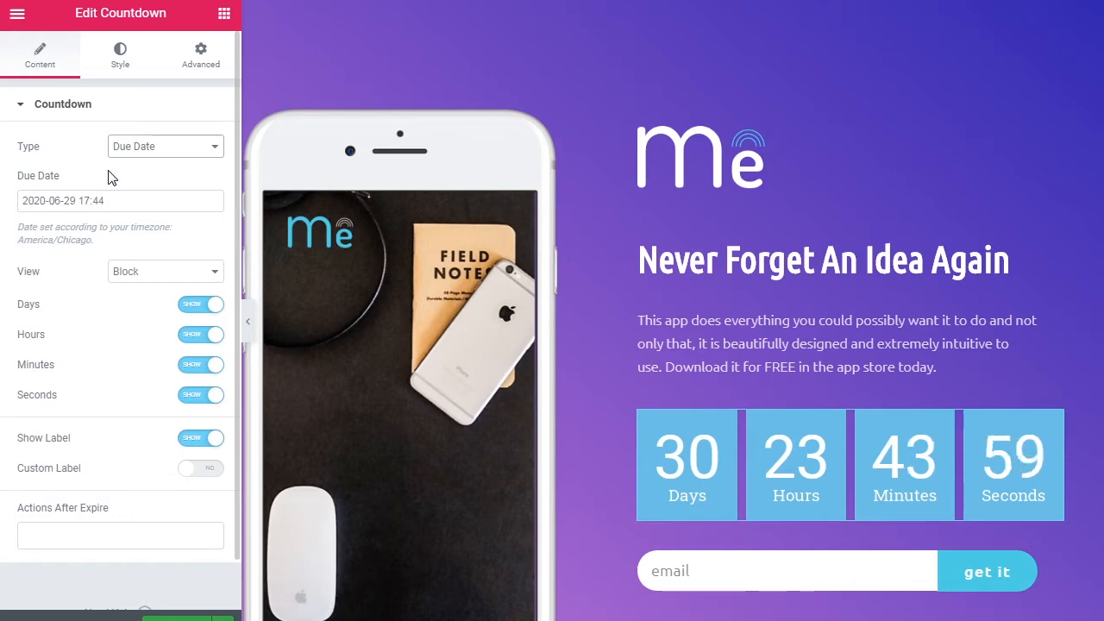
Step: Try the countdown in Inline view and with labels hidden, restoring Block view and the shown labels
{"action": "left_click", "coordinate": [175, 274]}
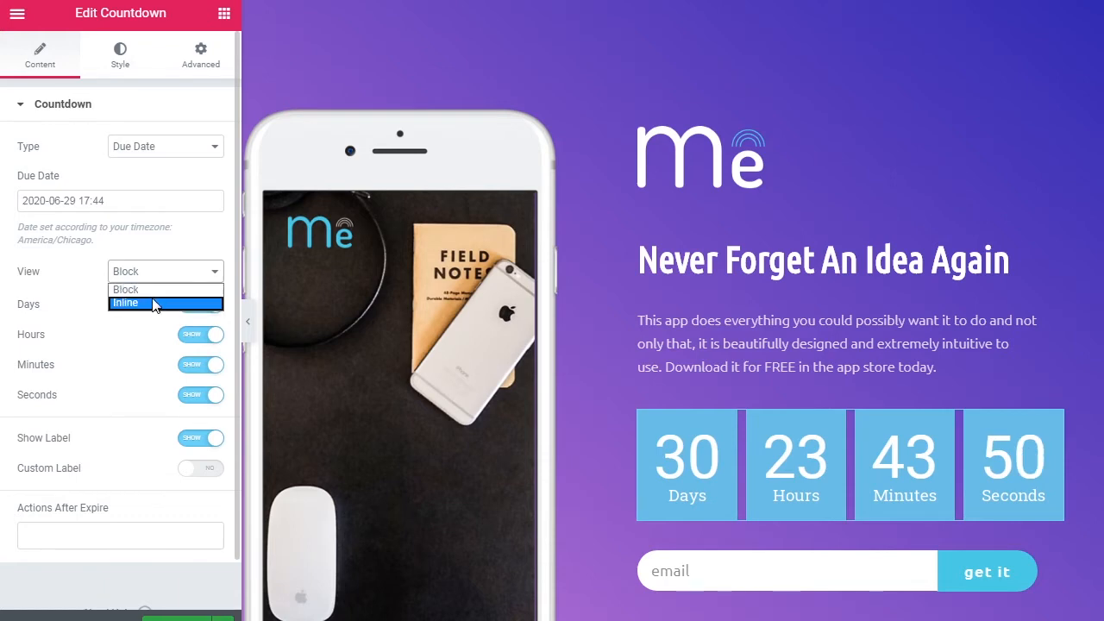
{"action": "left_click", "coordinate": [152, 303]}
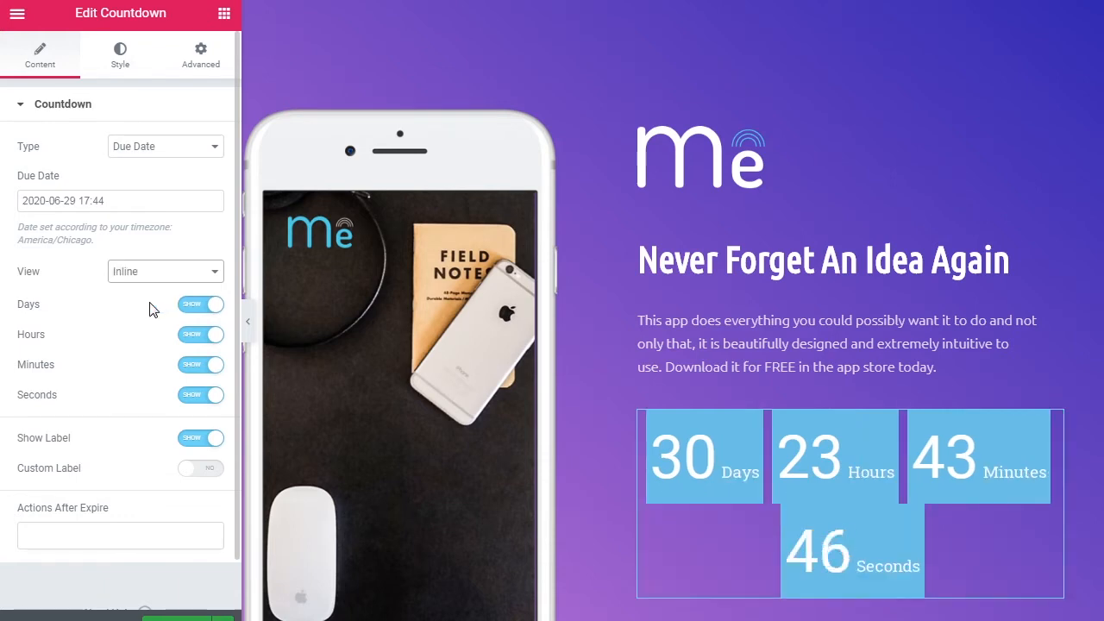
{"action": "left_click", "coordinate": [149, 278]}
{"action": "left_click", "coordinate": [143, 290]}
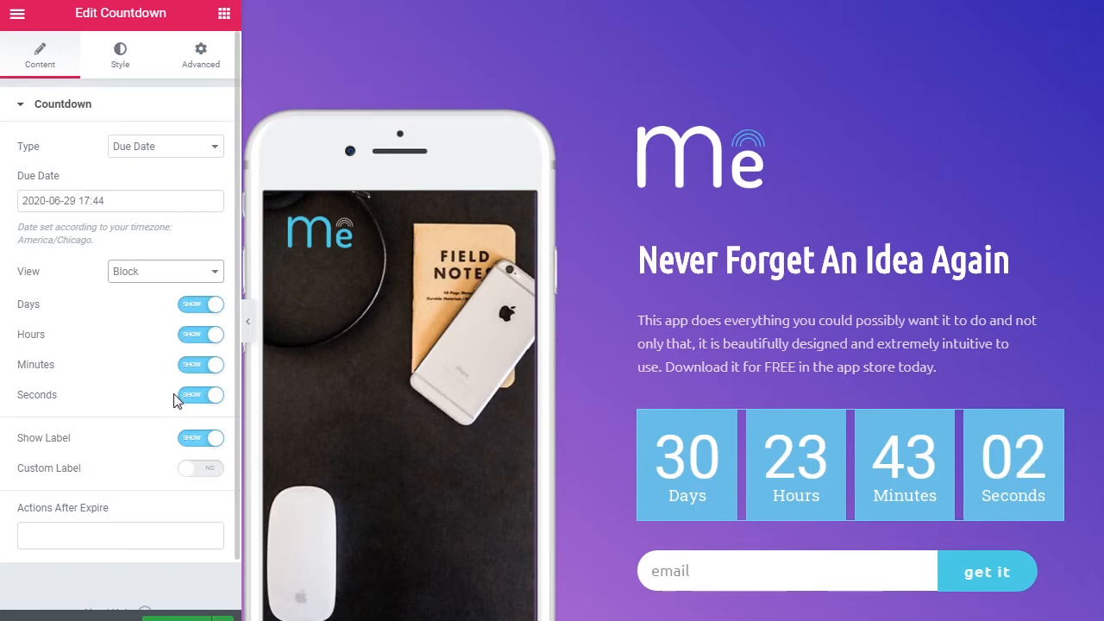
{"action": "left_click", "coordinate": [191, 441]}
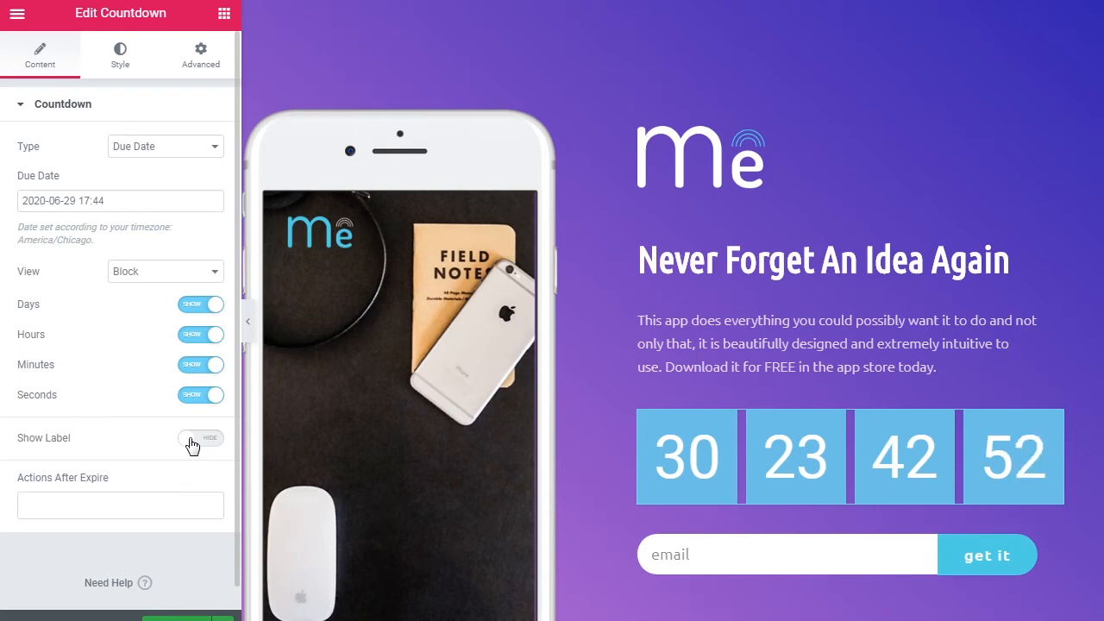
{"action": "left_click", "coordinate": [192, 442]}
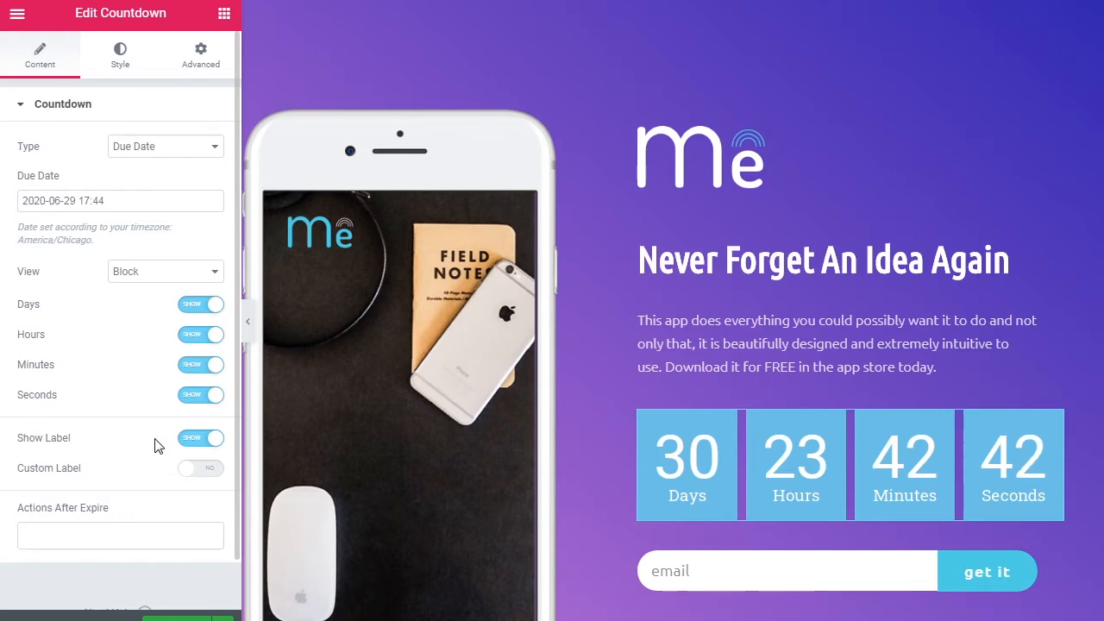
Step: Enable custom labels on the countdown, try "Min" as the minutes label, and restore it to "Minutes"
{"action": "left_click", "coordinate": [195, 471]}
{"action": "scroll", "coordinate": [190, 480], "scroll_direction": "down", "scroll_amount": 2}
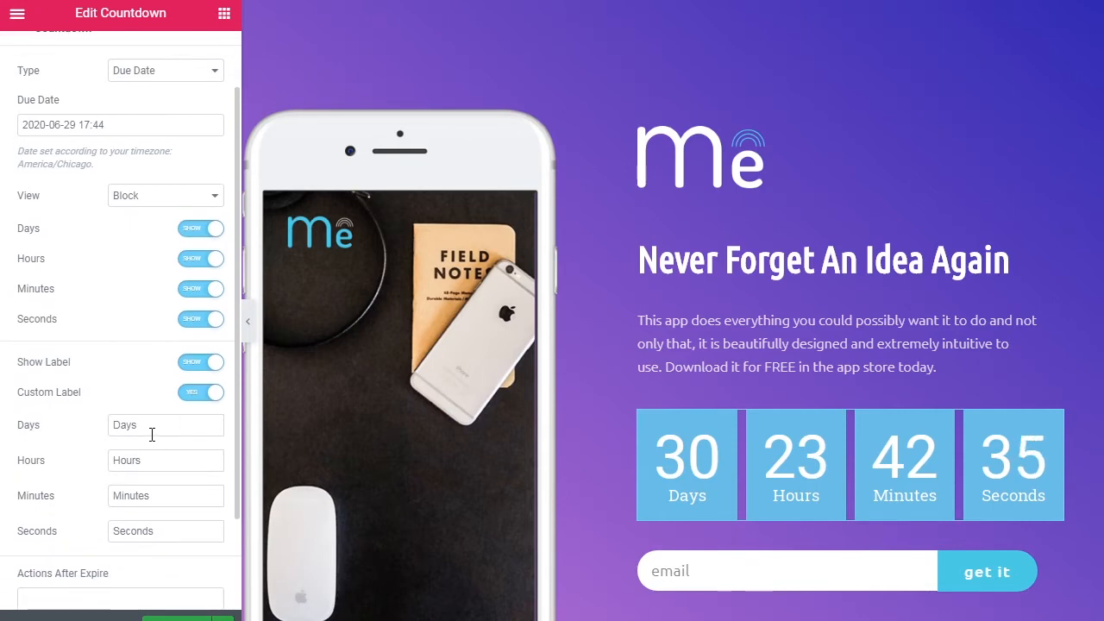
{"action": "left_click", "coordinate": [158, 495]}
{"action": "key", "text": "BackSpace"}
{"action": "key", "text": "BackSpace"}
{"action": "key", "text": "BackSpace"}
{"action": "key", "text": "BackSpace"}
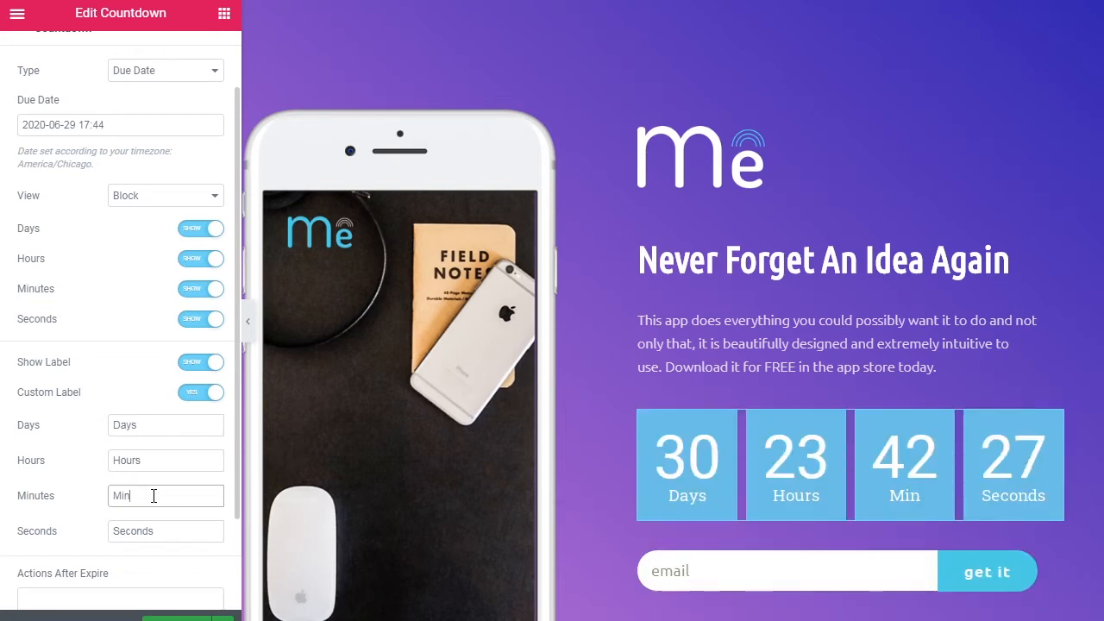
{"action": "type", "text": "utes"}
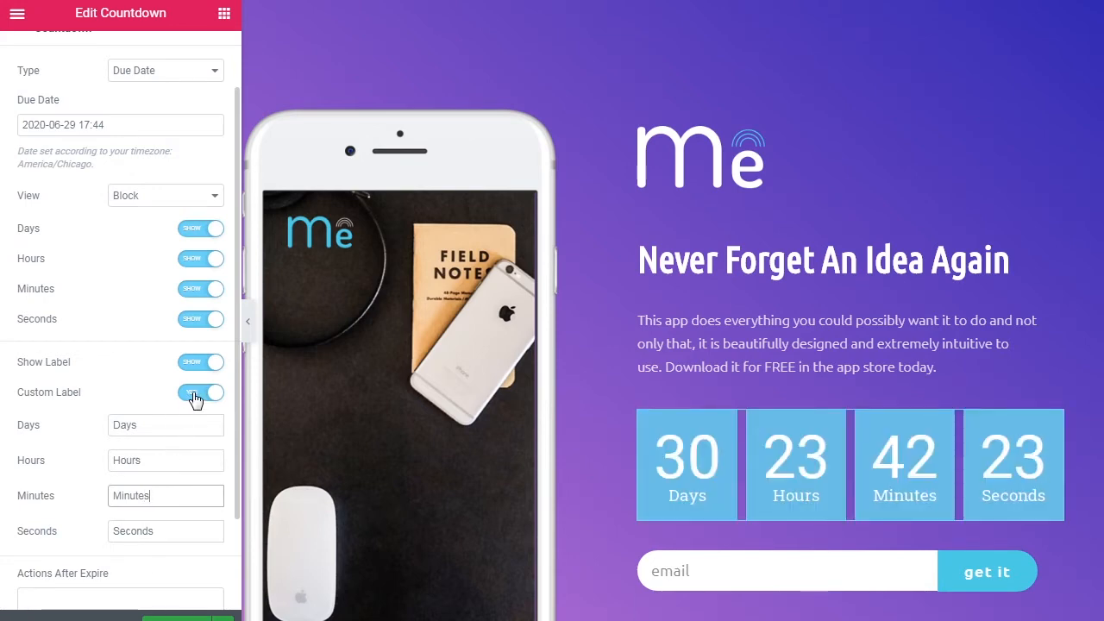
Step: Add Redirect and Hide as the countdown's actions after expiry
{"action": "scroll", "coordinate": [169, 427], "scroll_direction": "down", "scroll_amount": 1}
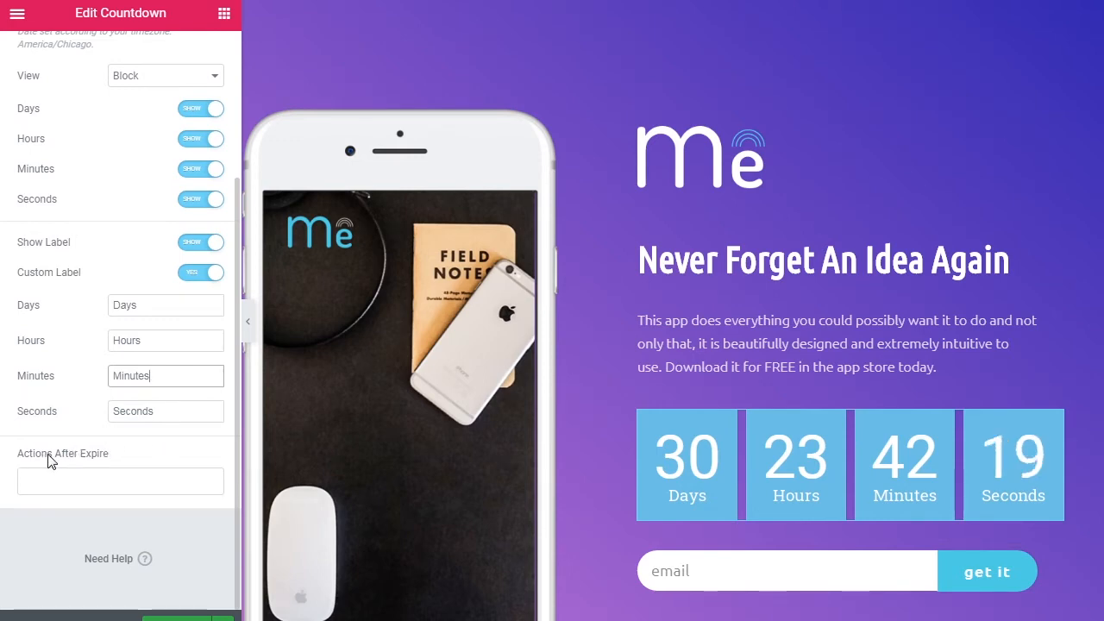
{"action": "left_click", "coordinate": [90, 474]}
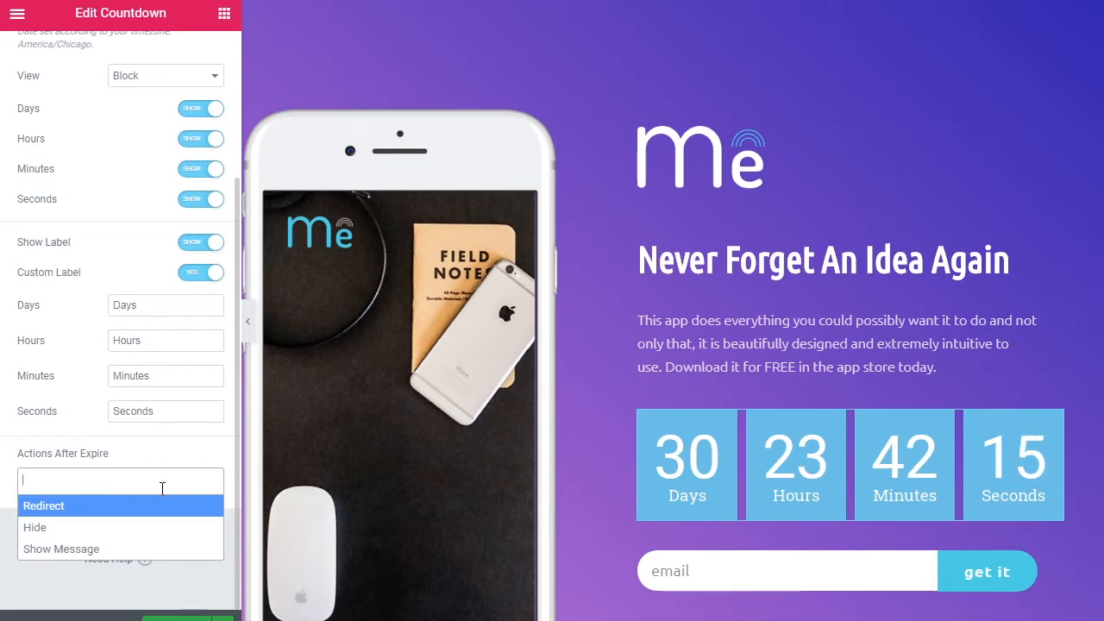
{"action": "left_click", "coordinate": [90, 509]}
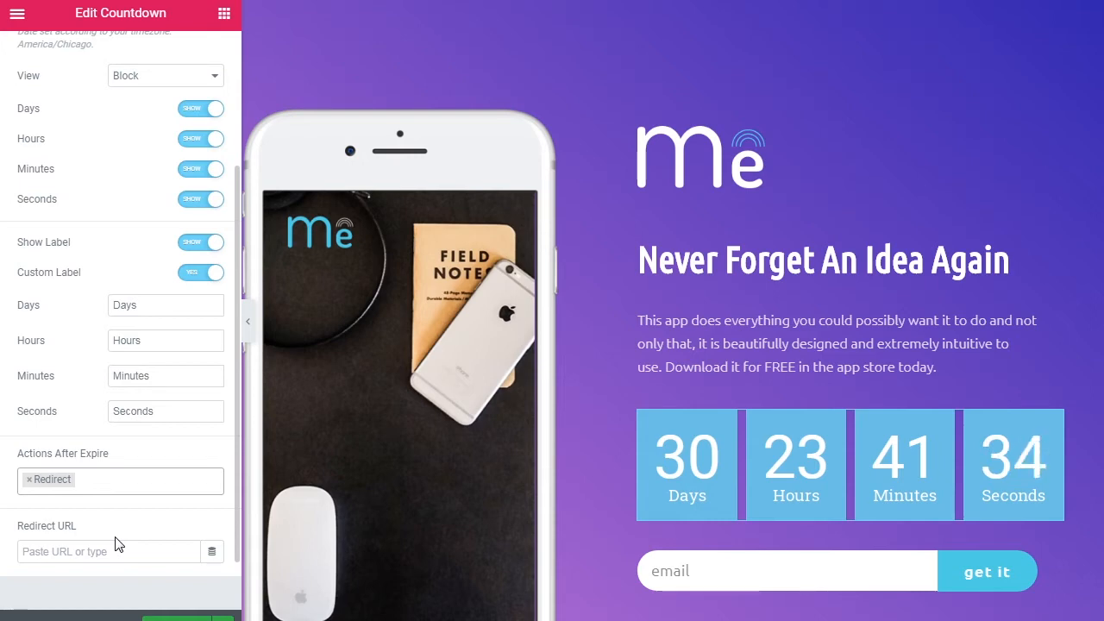
{"action": "left_click", "coordinate": [94, 480]}
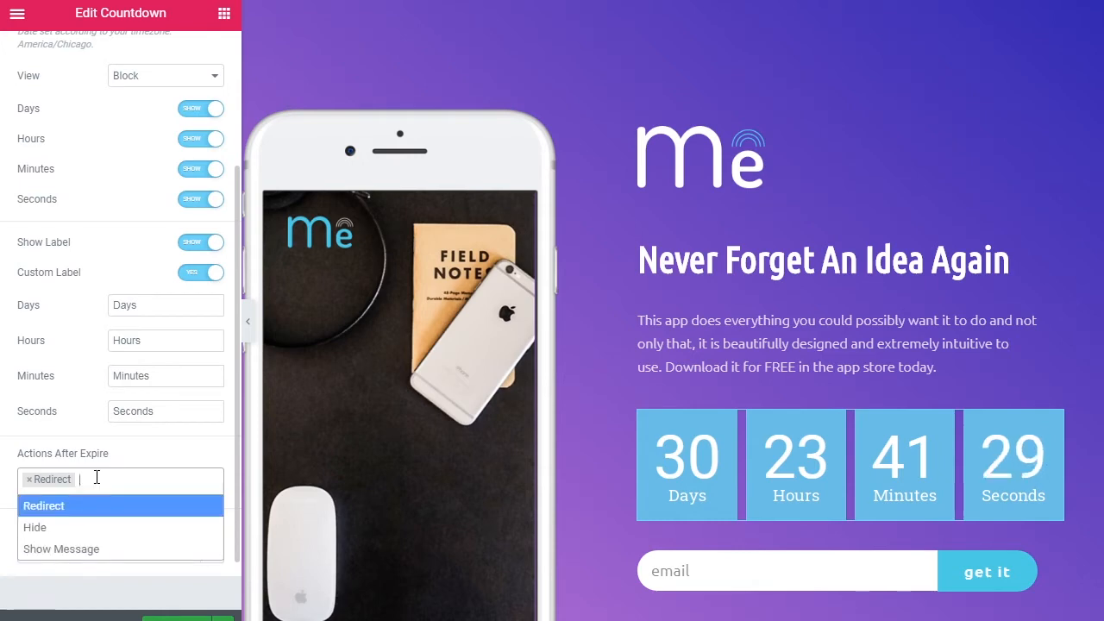
{"action": "left_click", "coordinate": [72, 528]}
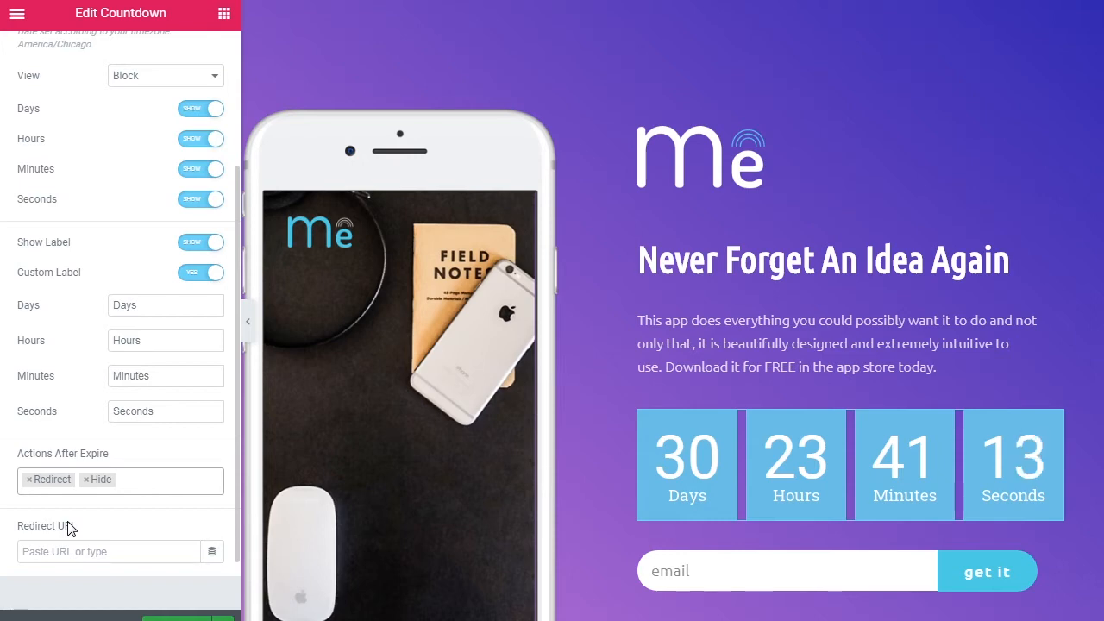
Step: Remove Redirect and Hide from the countdown's actions after expiry
{"action": "left_click", "coordinate": [26, 482]}
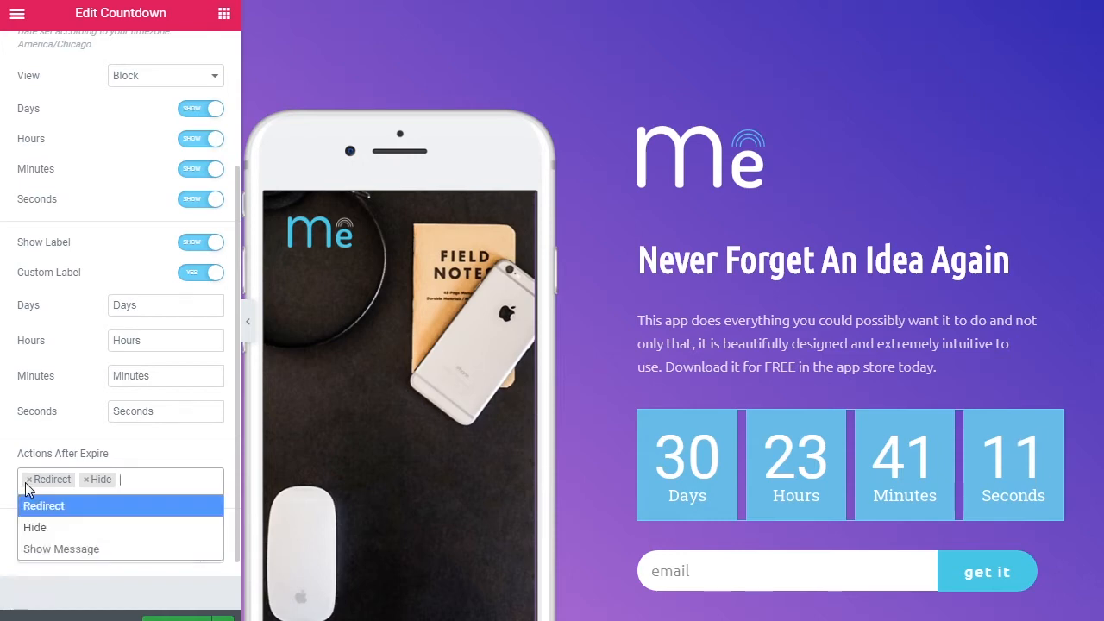
{"action": "left_click", "coordinate": [28, 479]}
{"action": "left_click", "coordinate": [29, 480]}
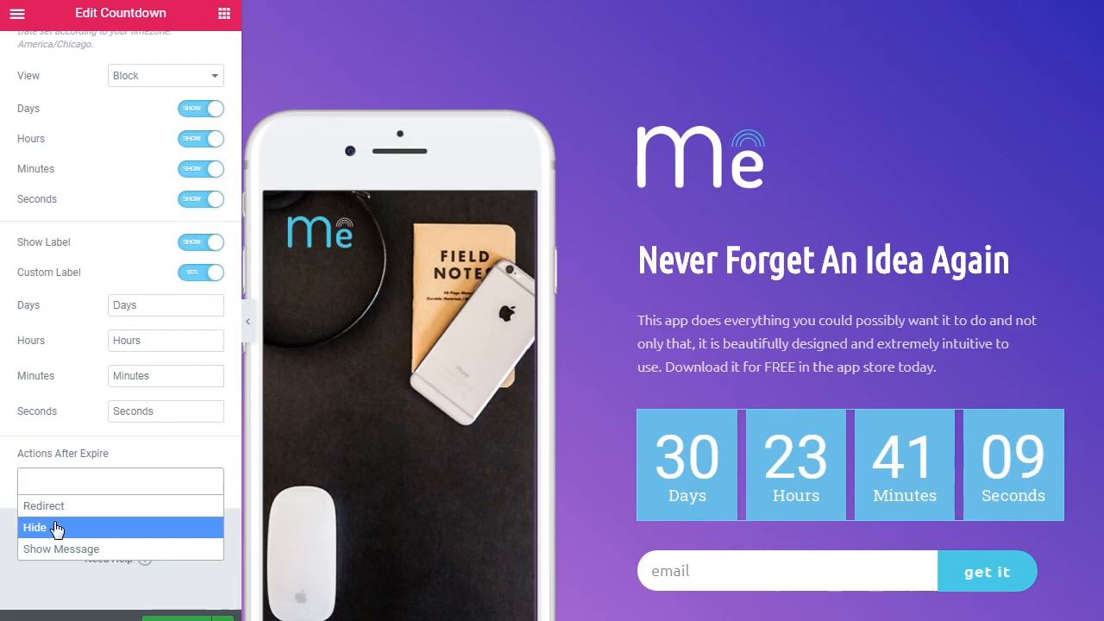
Step: Try Show Message as the countdown's action after expiry, leaving its message empty, and remove it again
{"action": "left_click", "coordinate": [58, 549]}
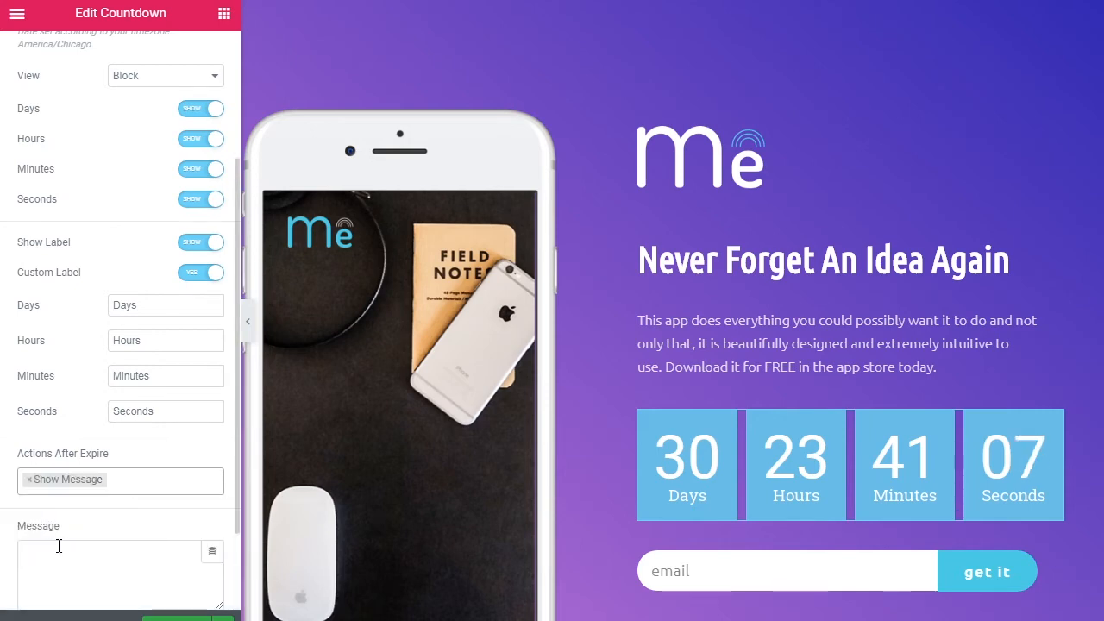
{"action": "scroll", "coordinate": [166, 521], "scroll_direction": "down", "scroll_amount": 2}
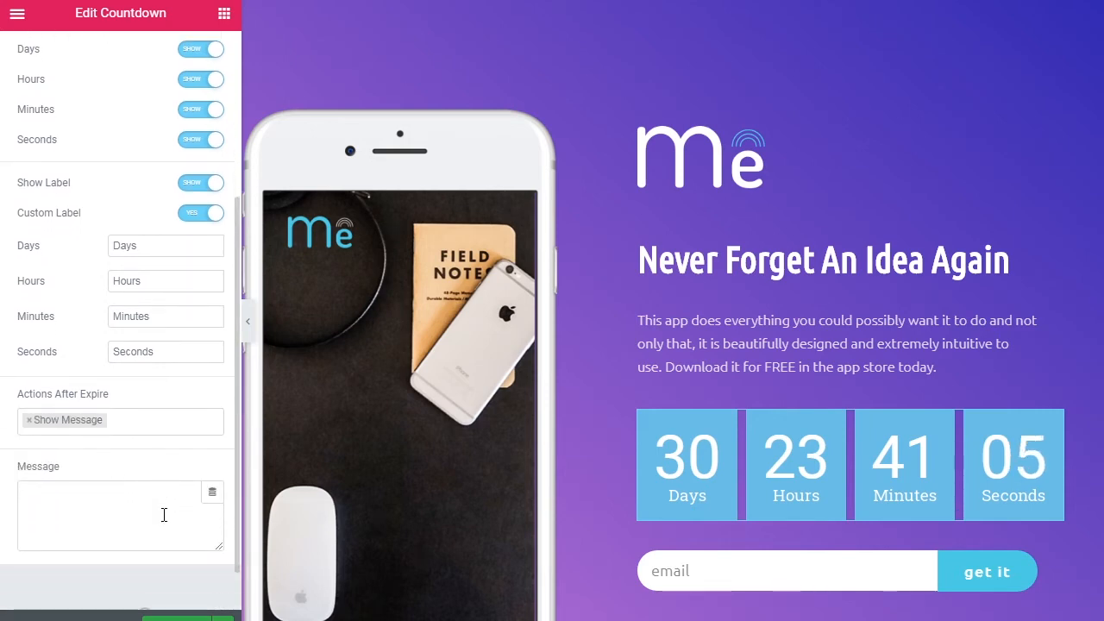
{"action": "left_click", "coordinate": [55, 493]}
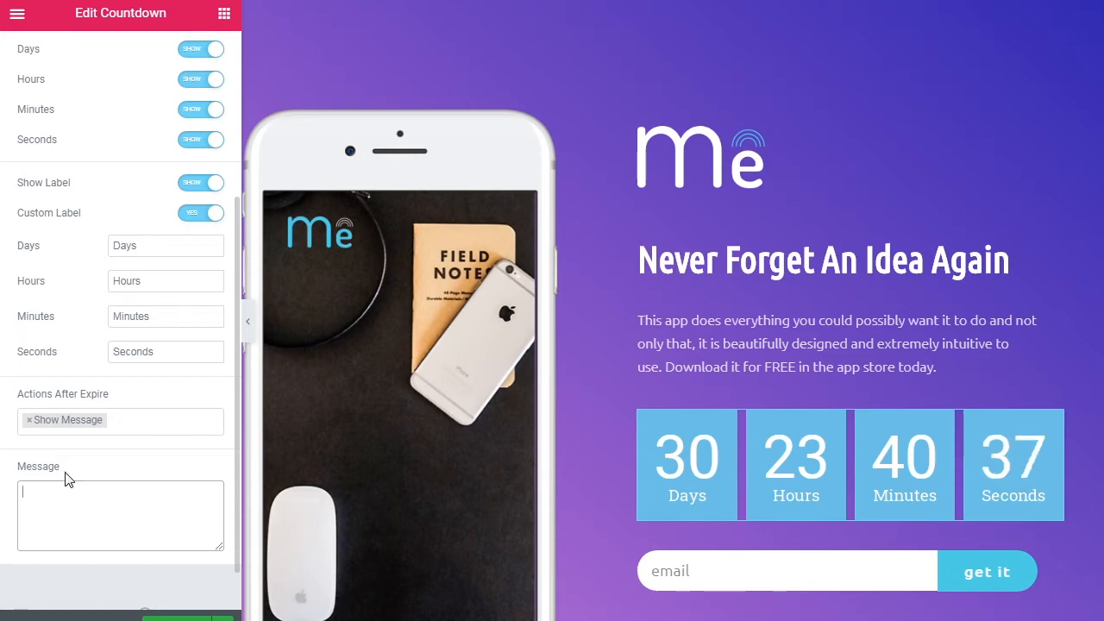
{"action": "left_click", "coordinate": [29, 423]}
{"action": "left_click", "coordinate": [101, 443]}
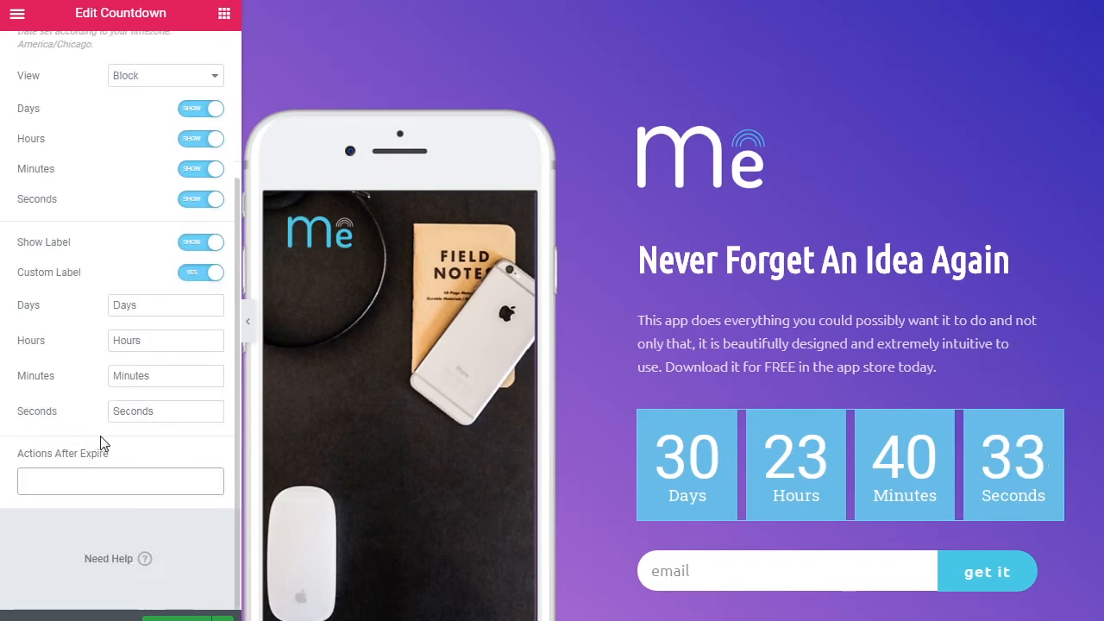
Step: Try blue, green and dark grey as the countdown boxes' background colour, and set it to light blue #6EC1E4
{"action": "scroll", "coordinate": [101, 444], "scroll_direction": "up", "scroll_amount": 5}
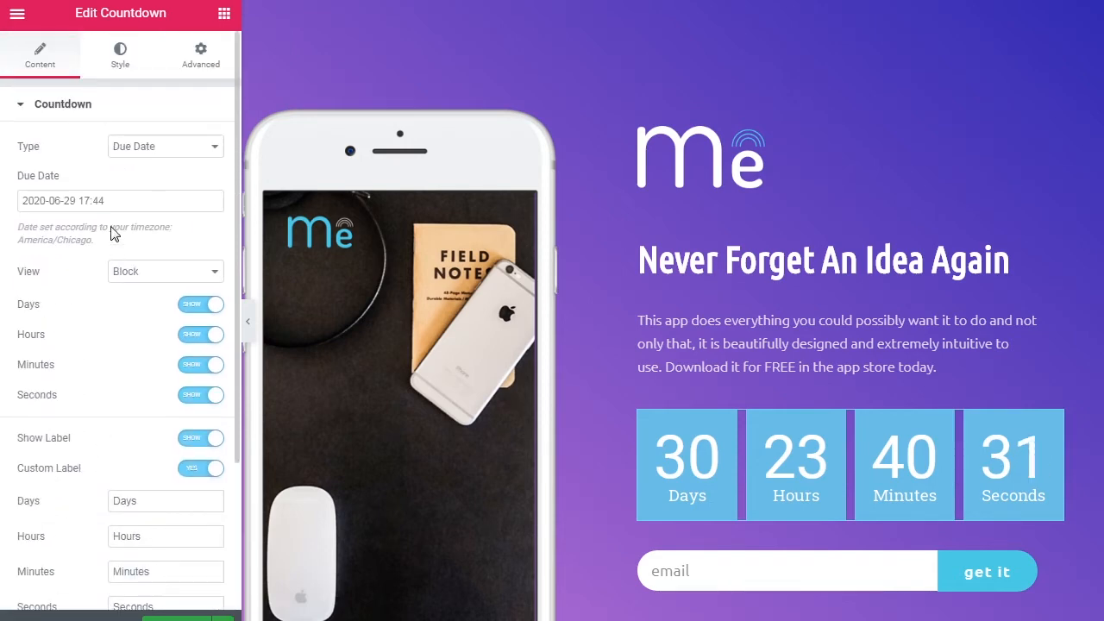
{"action": "left_click", "coordinate": [120, 69]}
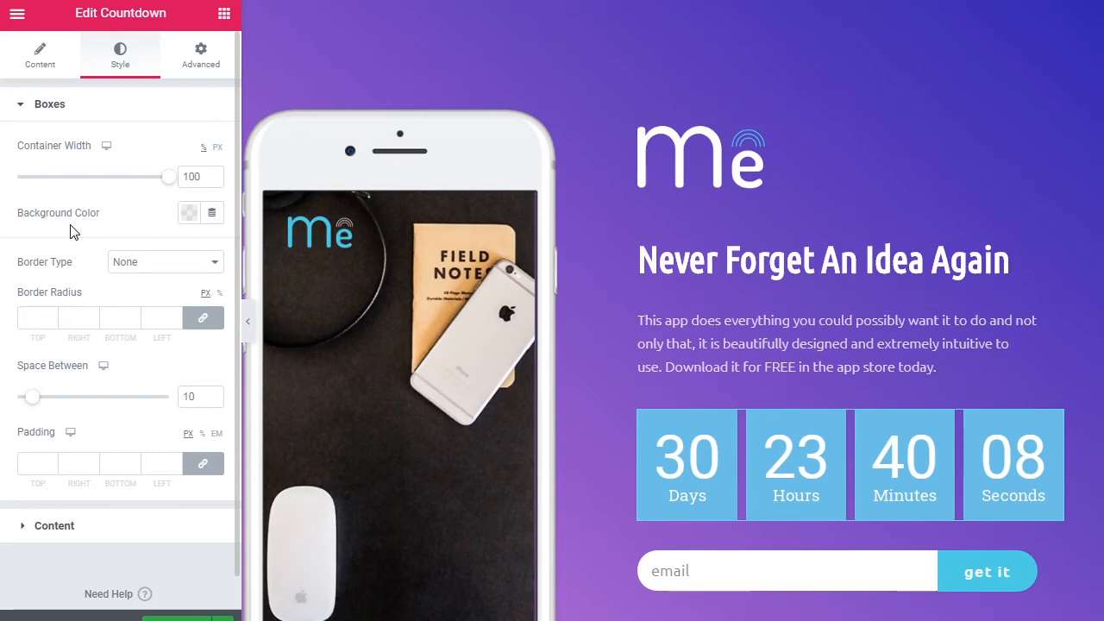
{"action": "left_click", "coordinate": [189, 213]}
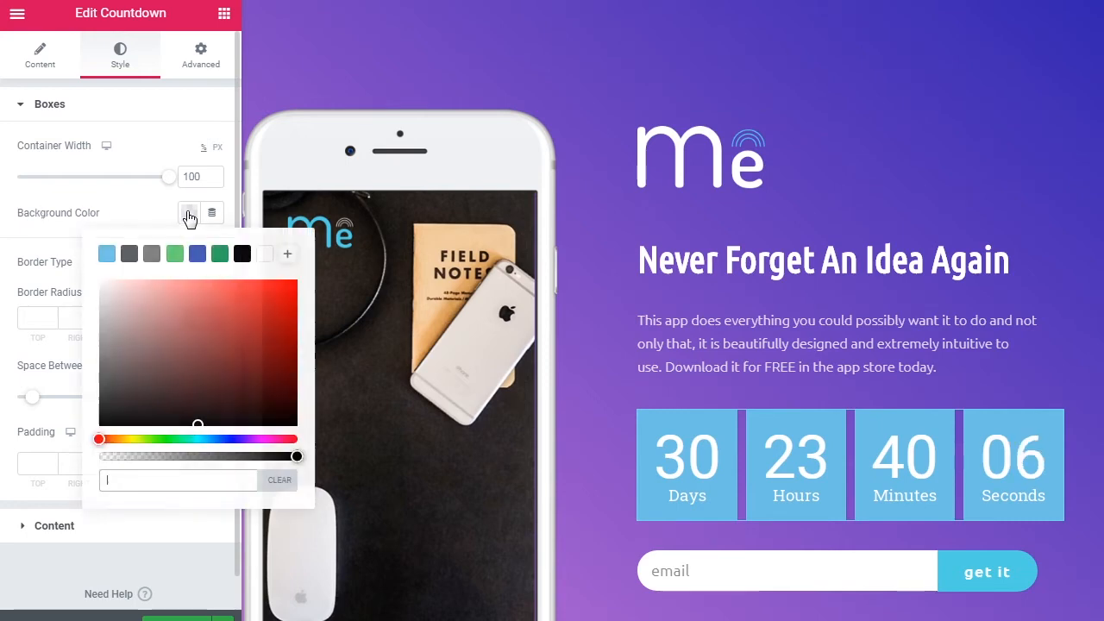
{"action": "left_click", "coordinate": [197, 259]}
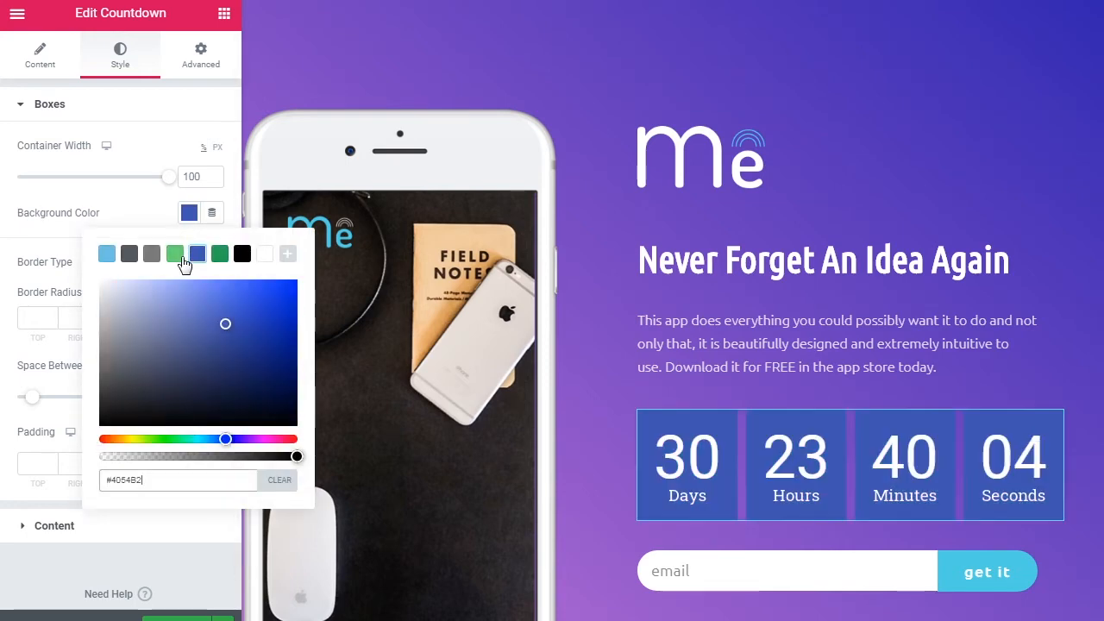
{"action": "left_click", "coordinate": [174, 257]}
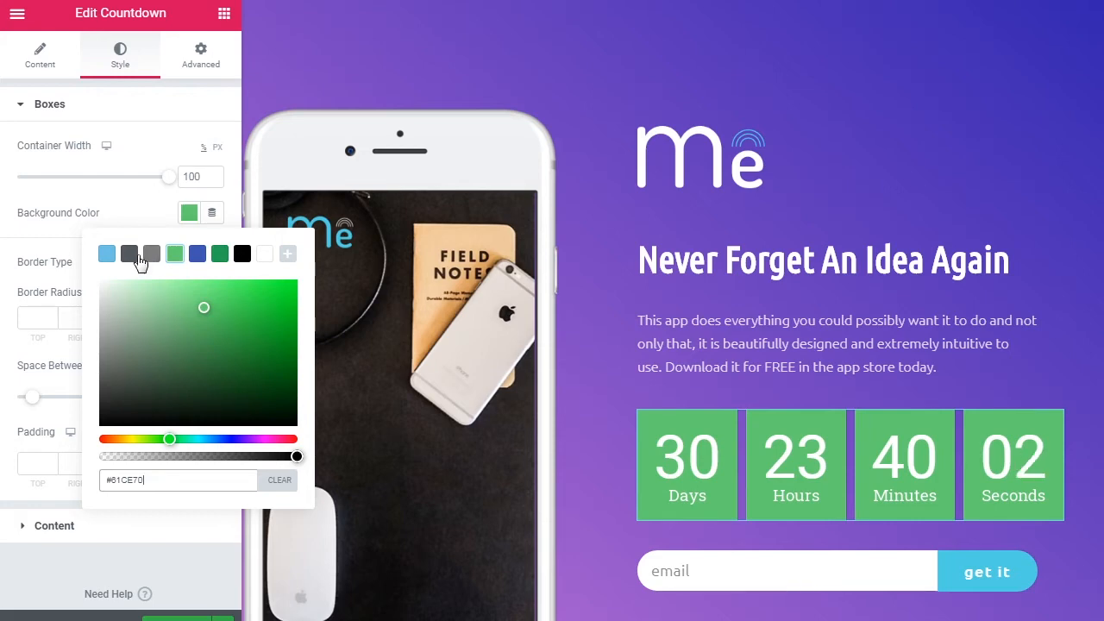
{"action": "left_click", "coordinate": [130, 255]}
{"action": "left_click", "coordinate": [153, 480]}
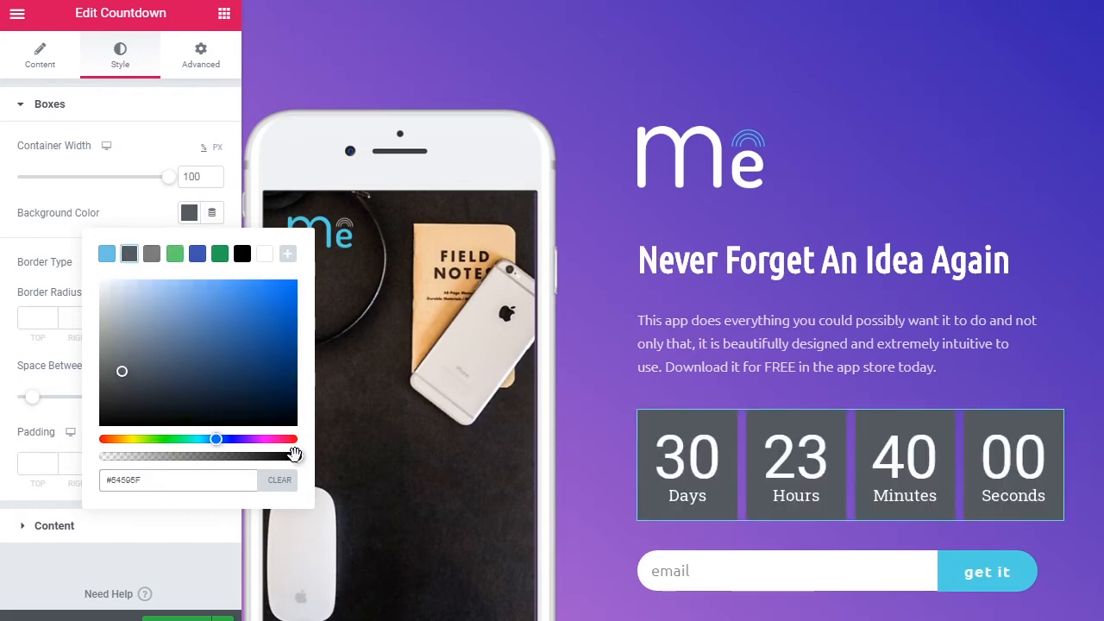
{"action": "mouse_move", "coordinate": [296, 456]}
{"action": "left_mouse_down"}
{"action": "mouse_move", "coordinate": [217, 456]}
{"action": "mouse_move", "coordinate": [290, 455]}
{"action": "left_mouse_up"}
{"action": "left_click", "coordinate": [107, 255]}
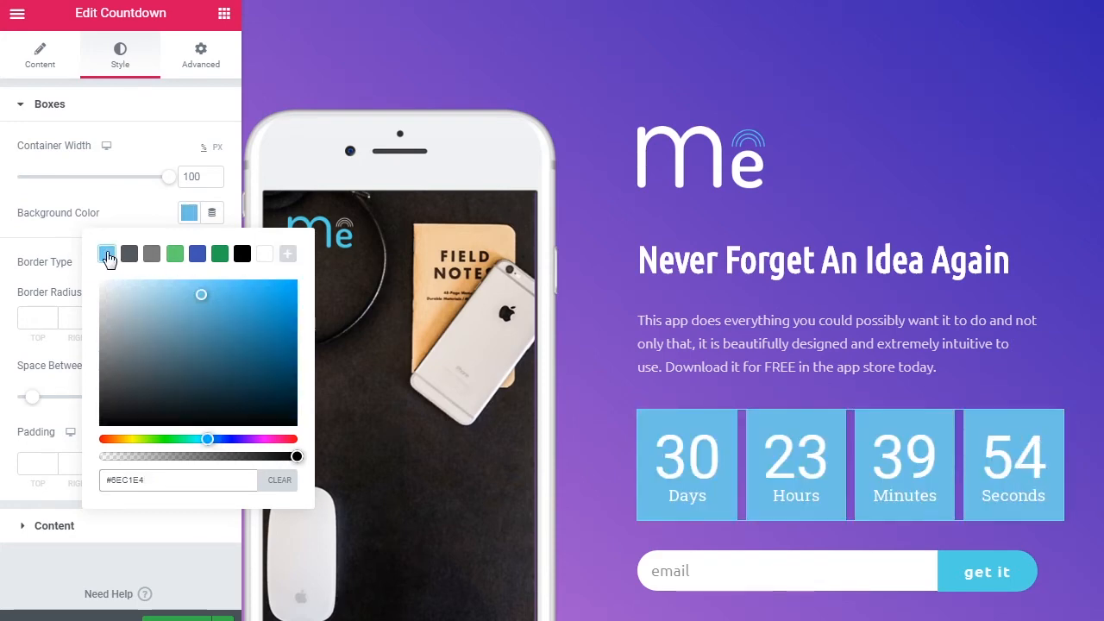
{"action": "left_click", "coordinate": [87, 226]}
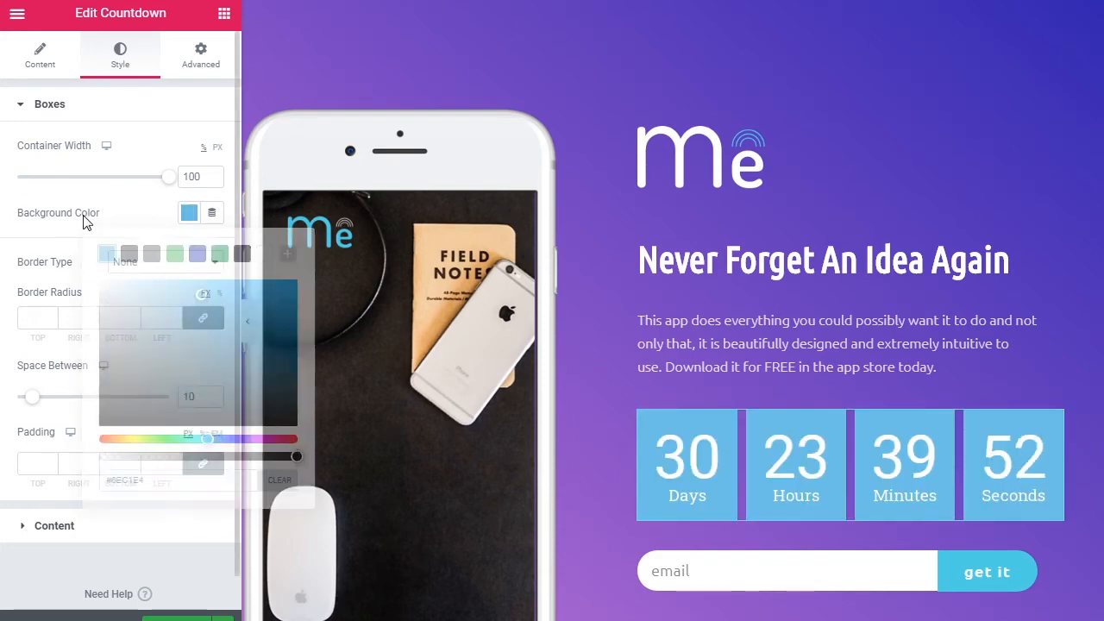
Step: Try a solid red border with a width of 2 px around the countdown boxes
{"action": "left_click", "coordinate": [143, 264]}
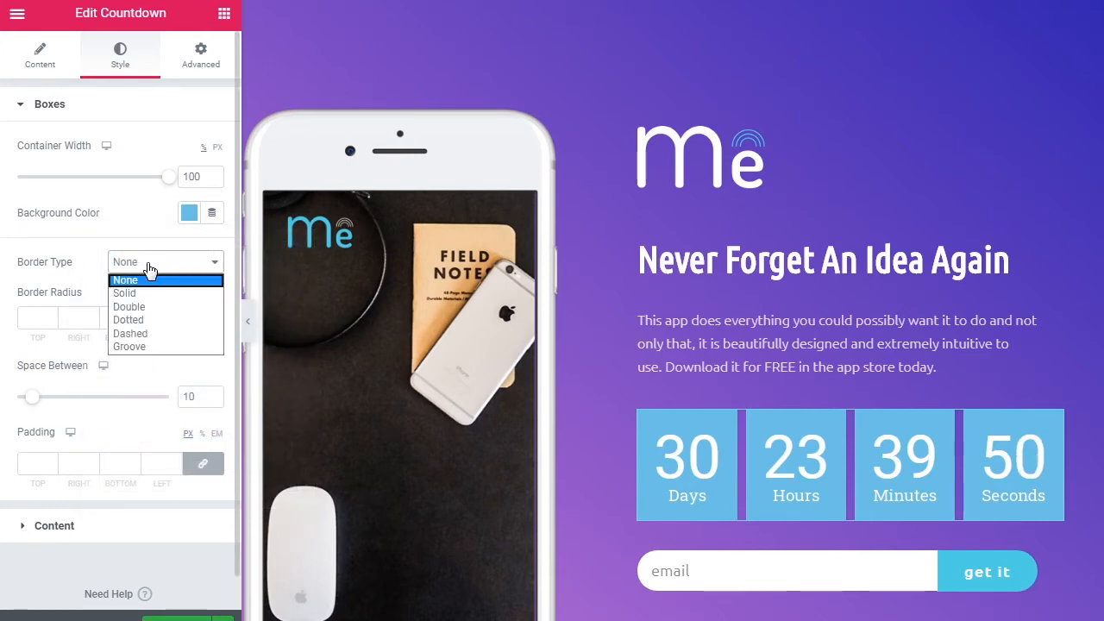
{"action": "left_click", "coordinate": [148, 295]}
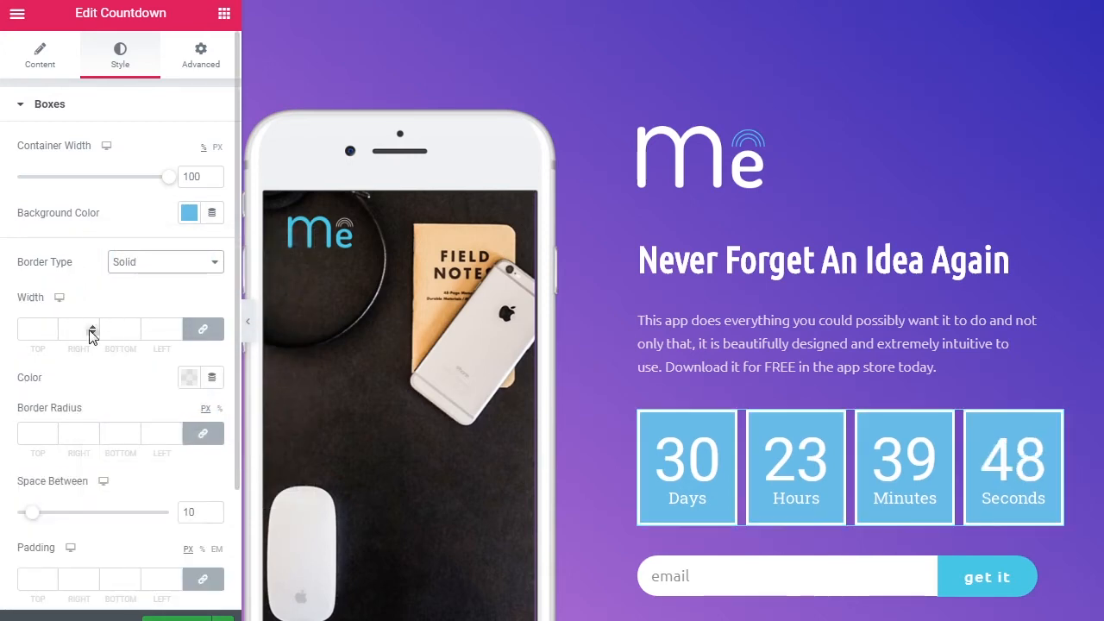
{"action": "left_click", "coordinate": [35, 332]}
{"action": "type", "text": "2"}
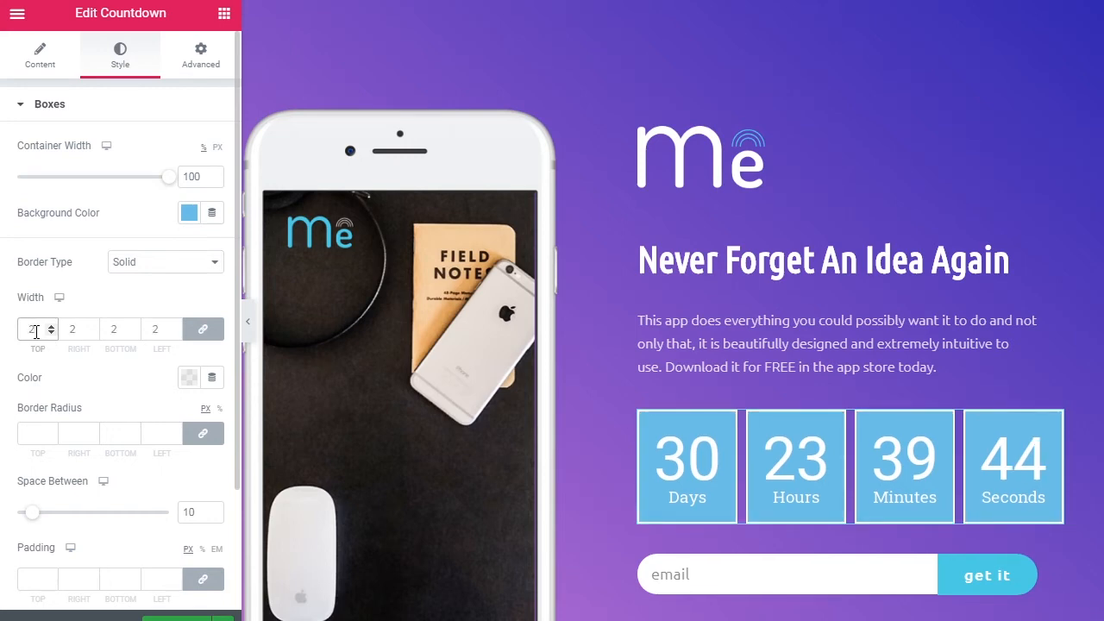
{"action": "left_click", "coordinate": [189, 377]}
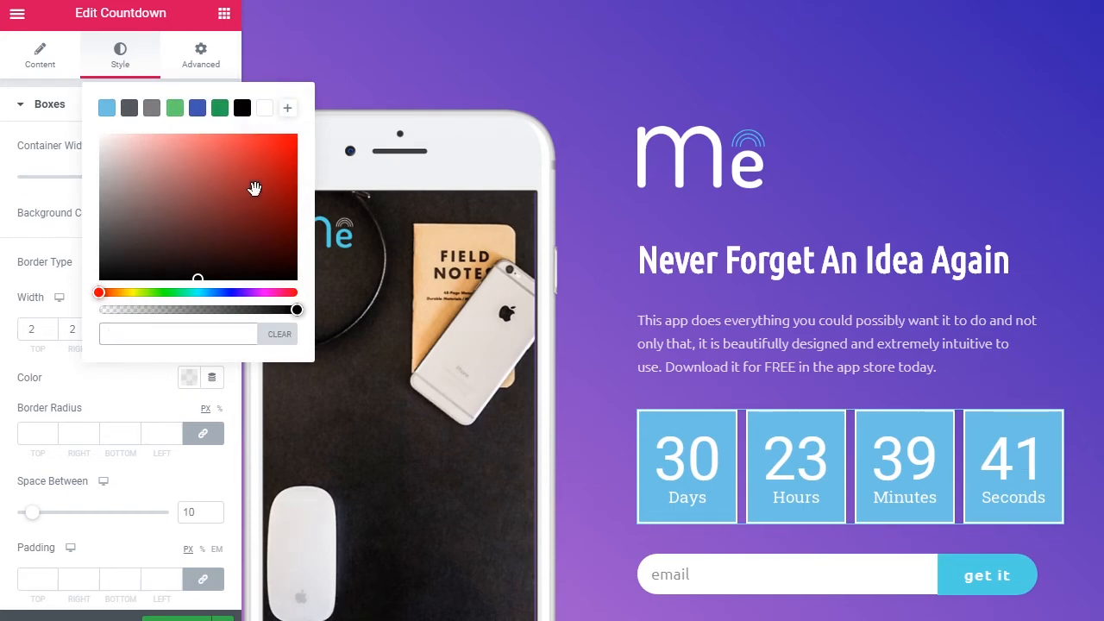
{"action": "left_click", "coordinate": [279, 147]}
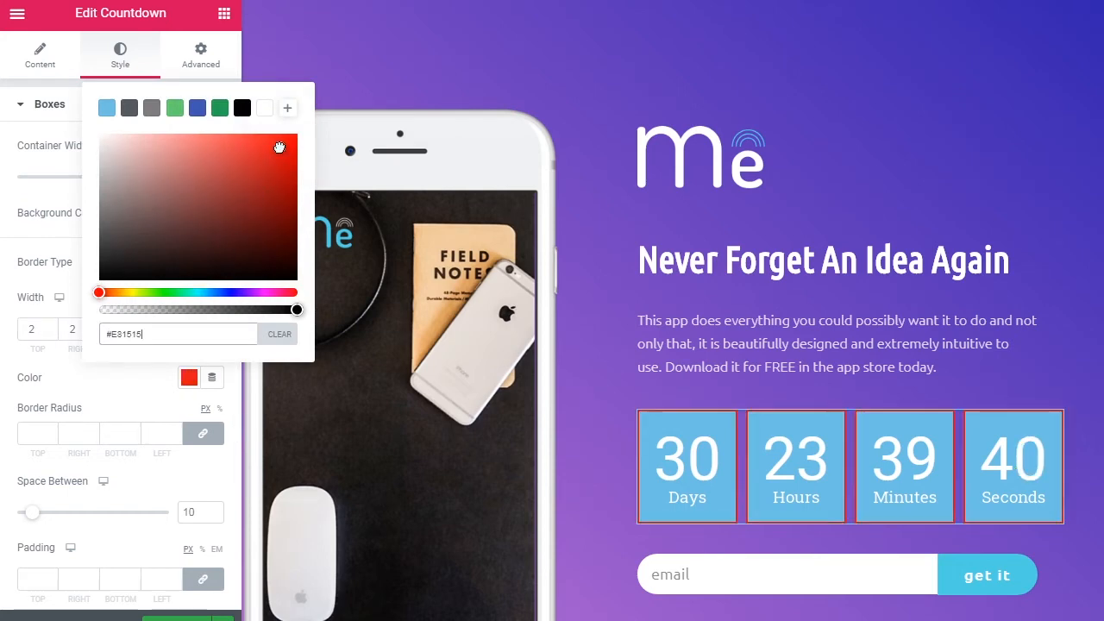
{"action": "left_click", "coordinate": [131, 397]}
Step: Try a width of 7 px for the boxes' border and return the border type to None
{"action": "left_click", "coordinate": [51, 327]}
{"action": "left_click", "coordinate": [51, 327]}
{"action": "left_click", "coordinate": [51, 327]}
{"action": "left_click", "coordinate": [51, 326]}
{"action": "left_click", "coordinate": [51, 327]}
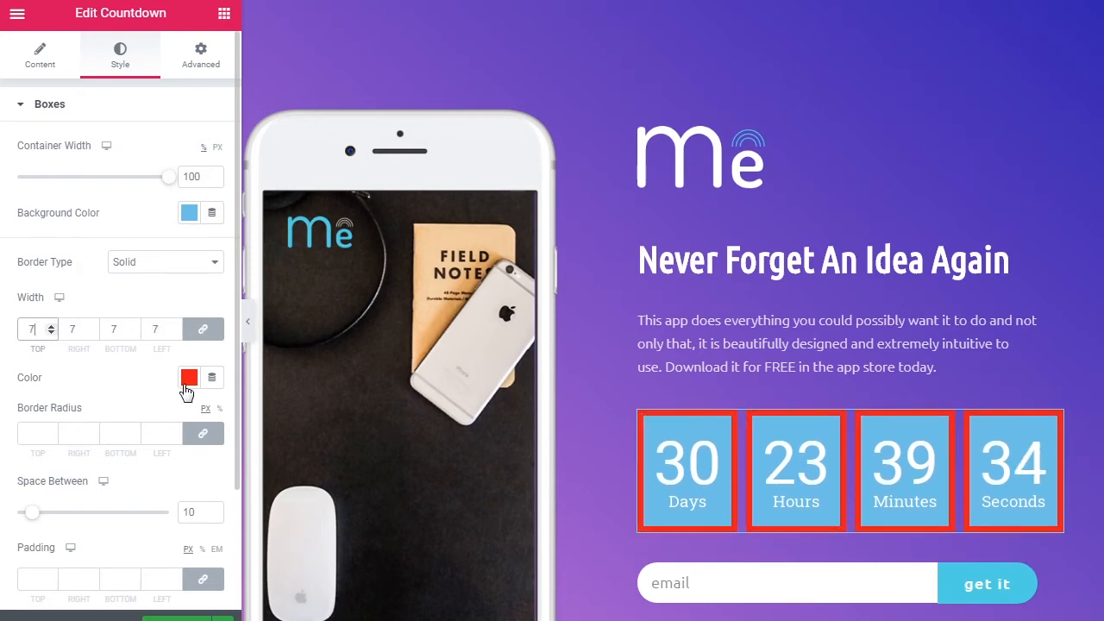
{"action": "left_click", "coordinate": [177, 264]}
{"action": "left_click", "coordinate": [168, 281]}
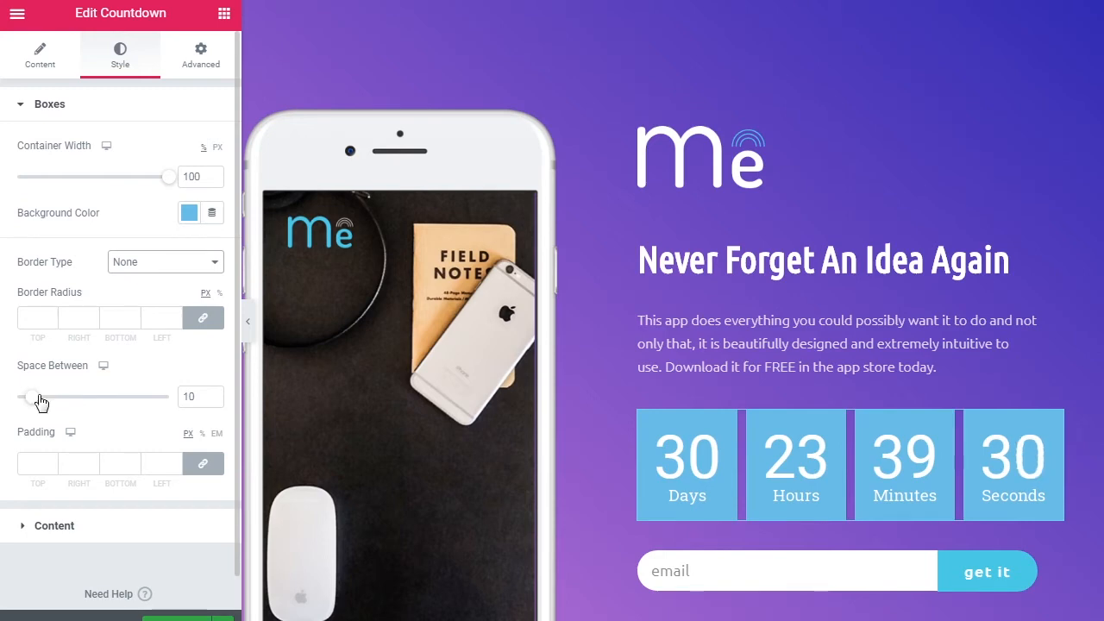
Step: Set the space between the countdown boxes to 15
{"action": "mouse_move", "coordinate": [36, 402]}
{"action": "left_mouse_down"}
{"action": "mouse_move", "coordinate": [72, 406]}
{"action": "mouse_move", "coordinate": [37, 405]}
{"action": "left_mouse_up"}
{"action": "double_click", "coordinate": [184, 396]}
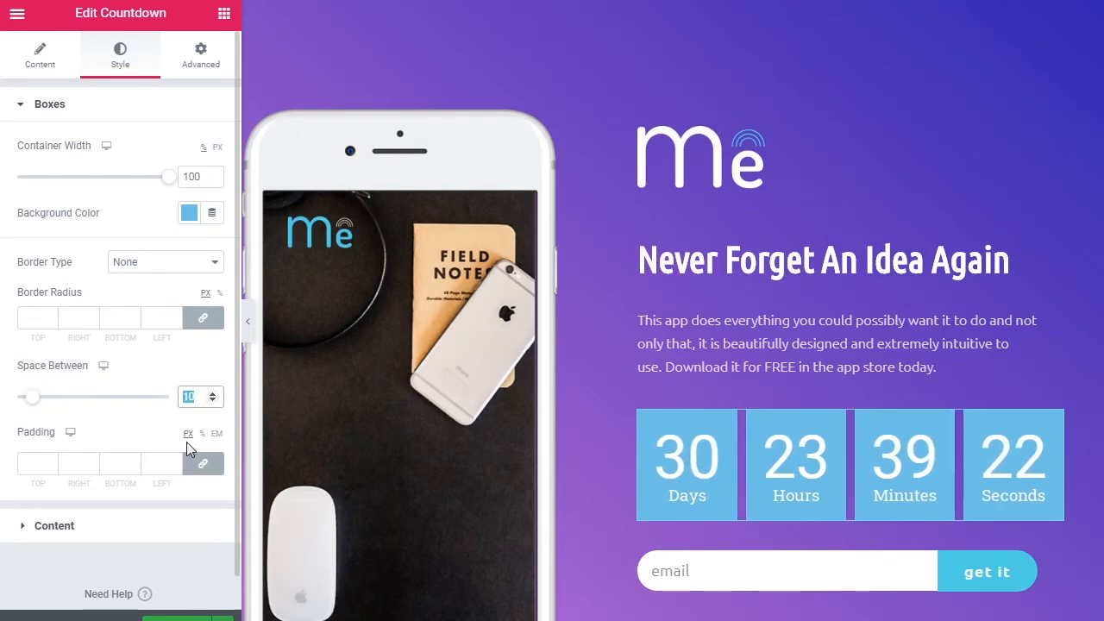
{"action": "type", "text": "15"}
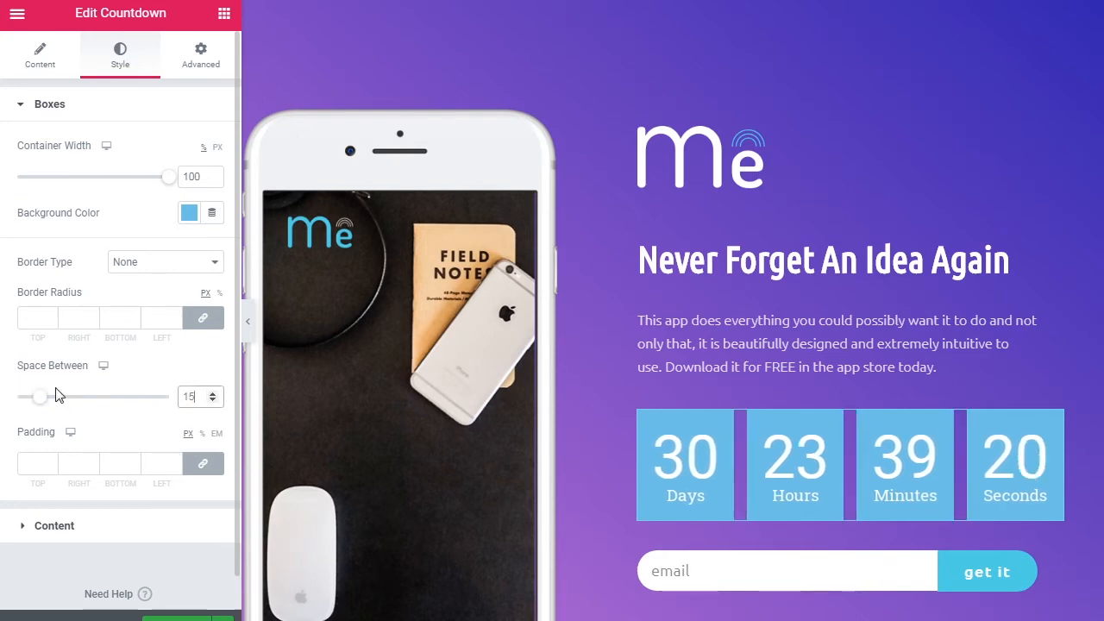
Step: Try a padding of 0 on the countdown boxes and set it to 10 px on all sides
{"action": "left_click", "coordinate": [47, 464]}
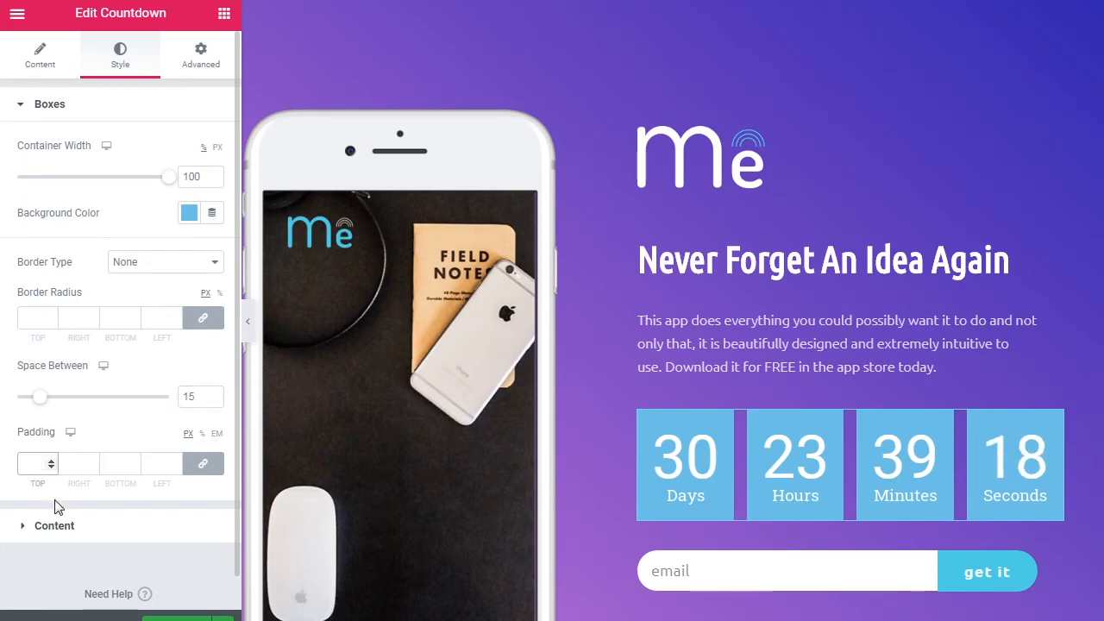
{"action": "type", "text": "0"}
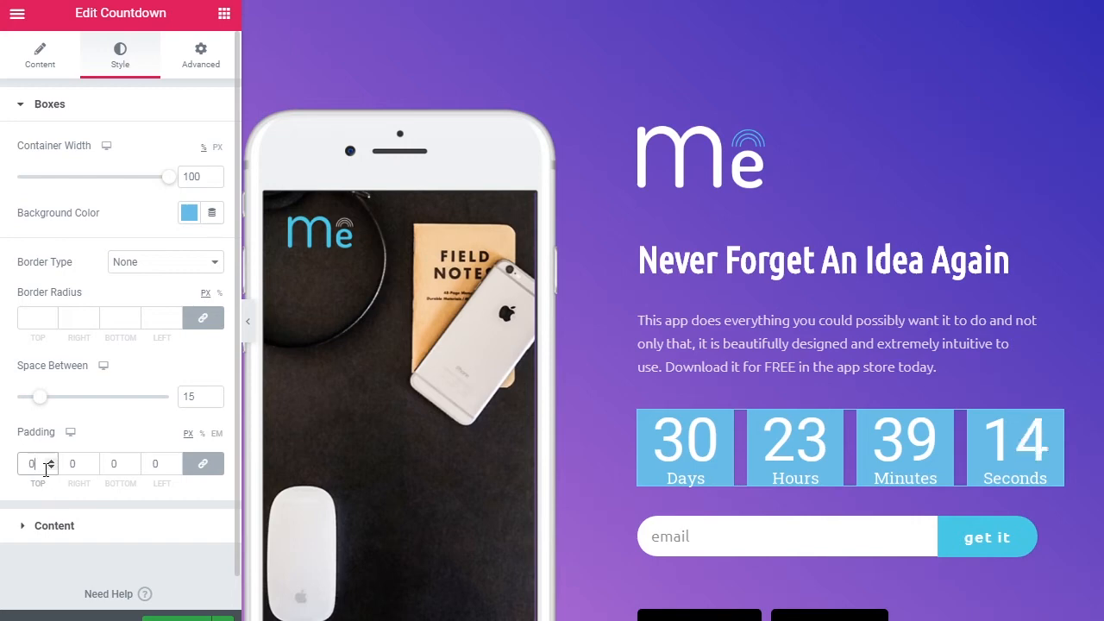
{"action": "type", "text": "1"}
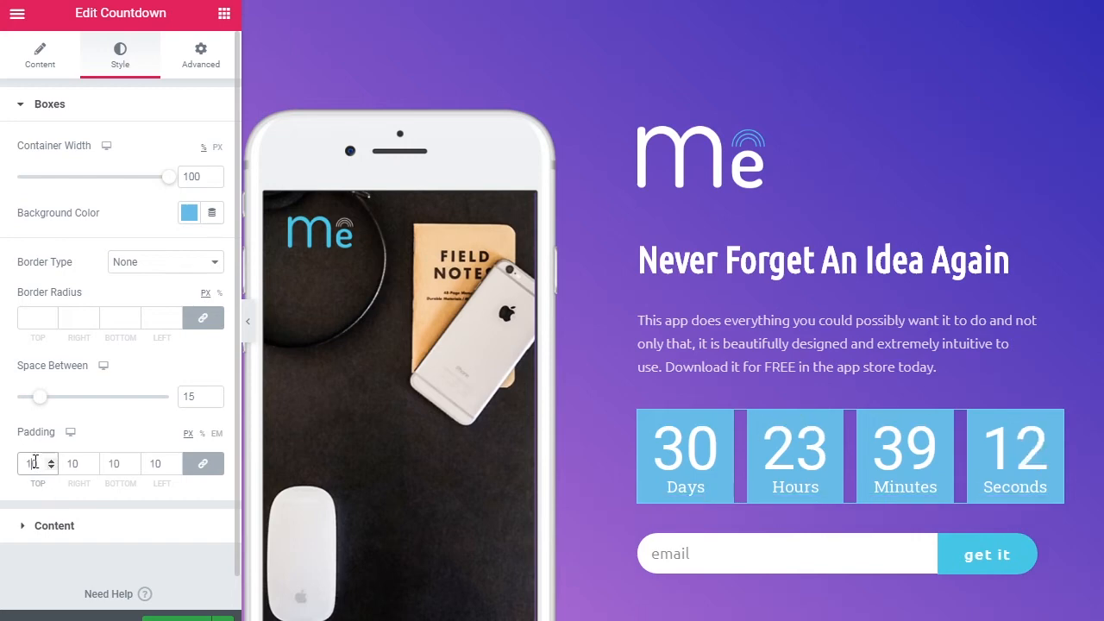
Step: Unlink the boxes' padding values and set the top and bottom padding to 20 px
{"action": "left_click", "coordinate": [202, 466]}
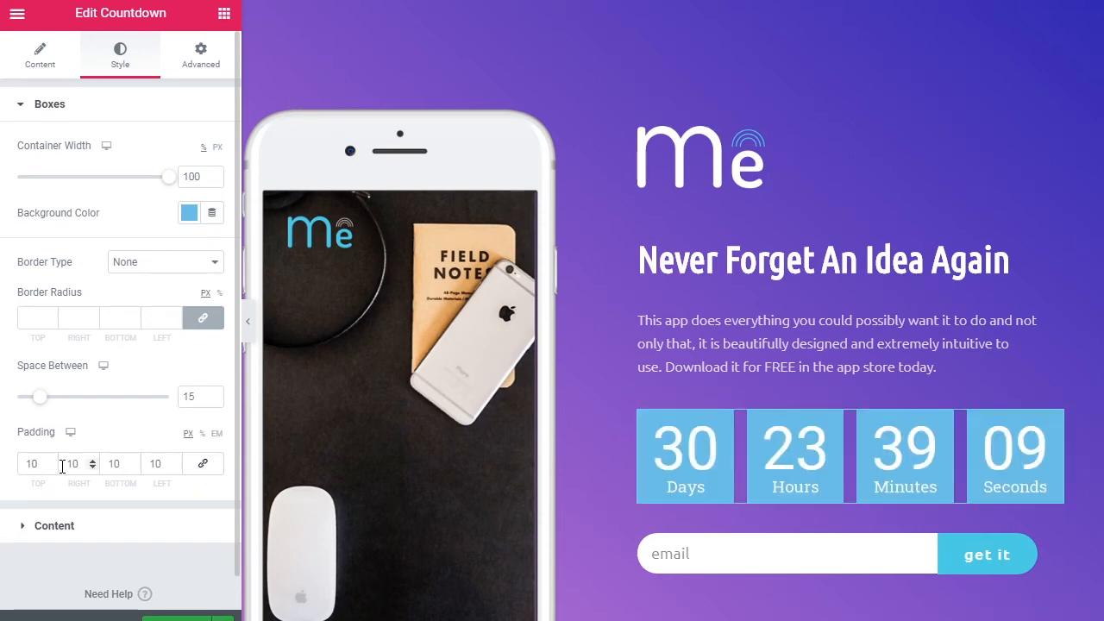
{"action": "double_click", "coordinate": [33, 464]}
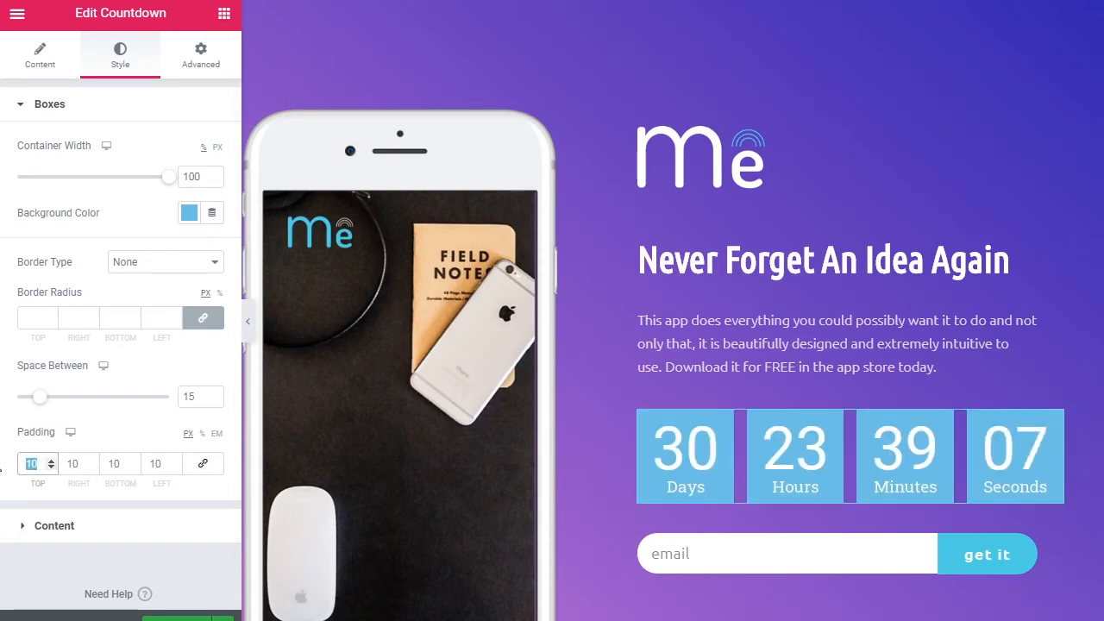
{"action": "type", "text": "20"}
{"action": "key", "text": "Tab"}
{"action": "key", "text": "Tab"}
{"action": "type", "text": "20"}
{"action": "key", "text": "Tab"}
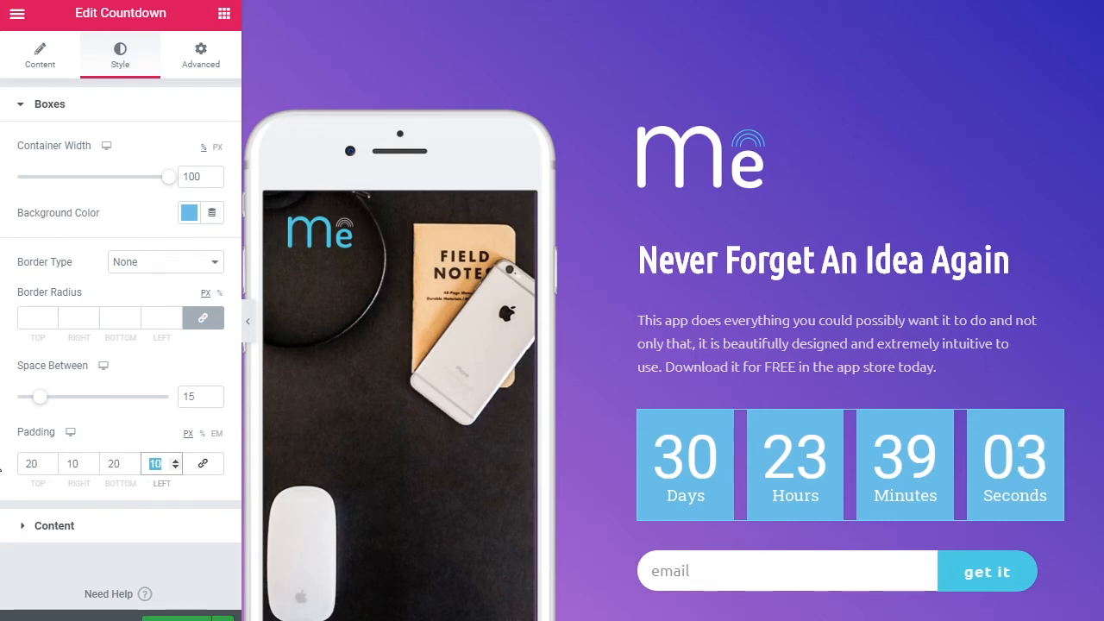
{"action": "left_click", "coordinate": [142, 512]}
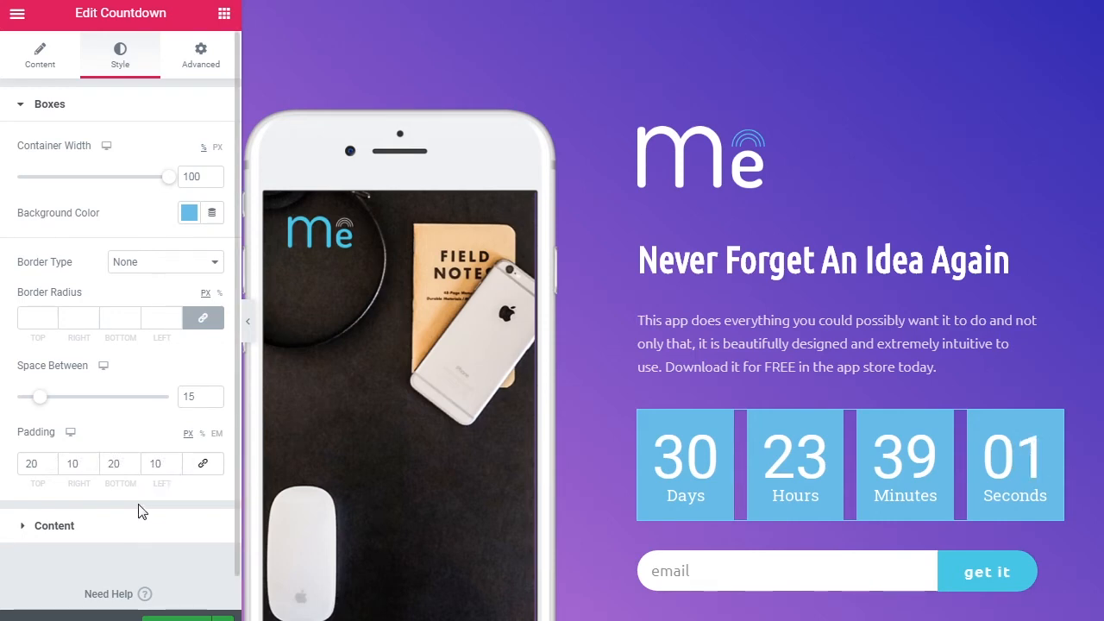
Step: Try red and dark blue as the colour of the countdown digits, and clear the colour again
{"action": "left_click", "coordinate": [49, 525]}
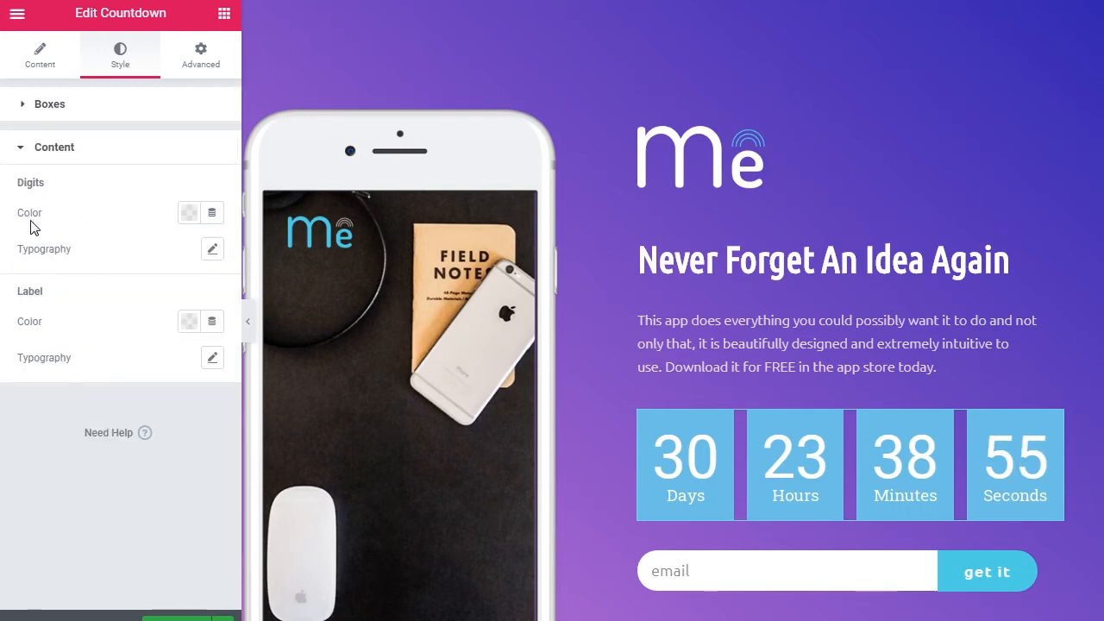
{"action": "left_click", "coordinate": [188, 213]}
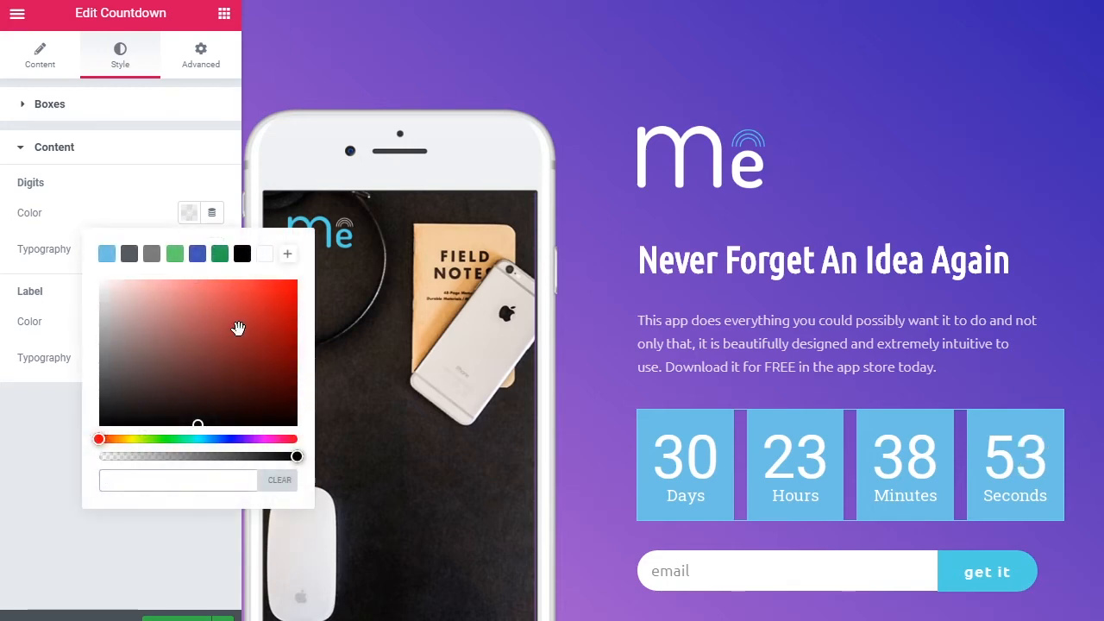
{"action": "left_click_drag", "start_coordinate": [220, 293], "coordinate": [285, 292]}
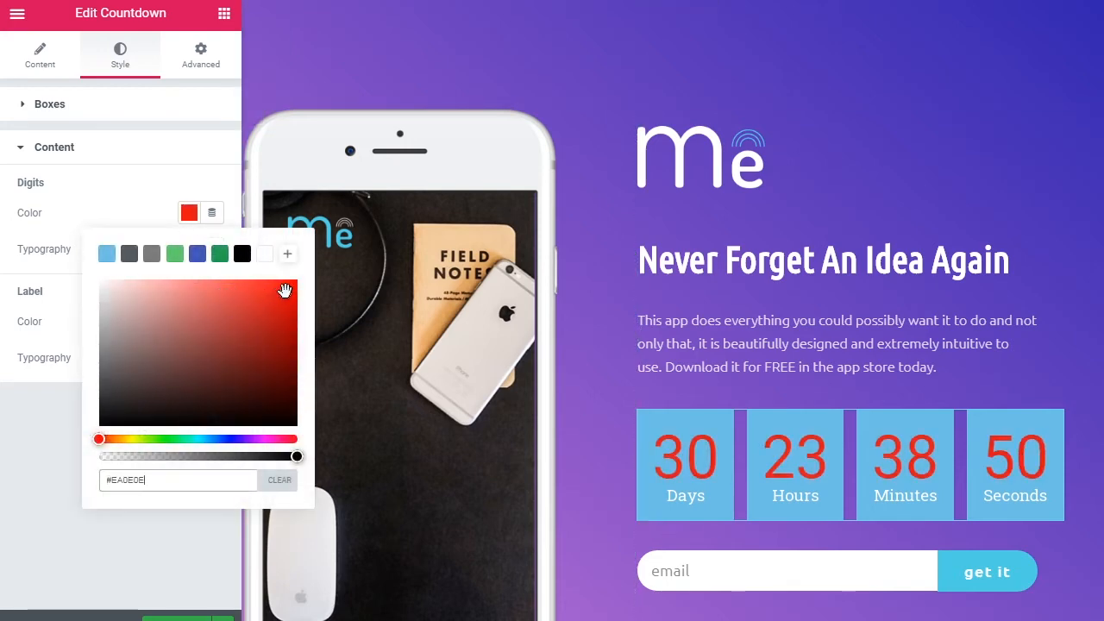
{"action": "left_click", "coordinate": [231, 439]}
{"action": "left_click", "coordinate": [245, 366]}
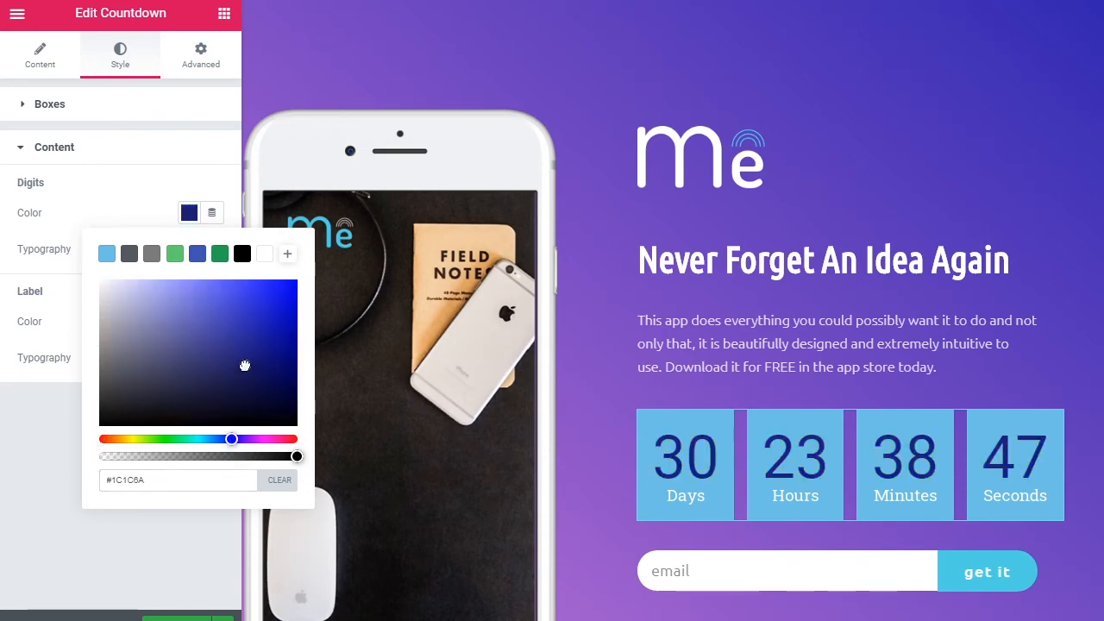
{"action": "left_click_drag", "start_coordinate": [245, 366], "coordinate": [249, 353]}
{"action": "left_click", "coordinate": [274, 481]}
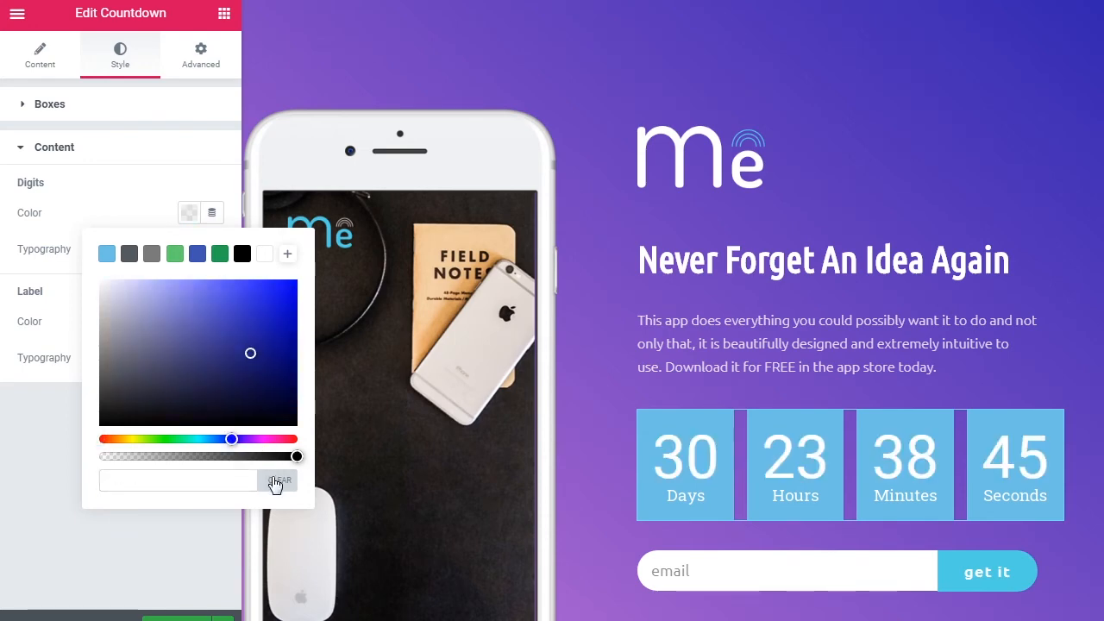
Step: Look through the font families for the countdown digits, keep Default, and set the digit size to 45 px
{"action": "left_click", "coordinate": [110, 199]}
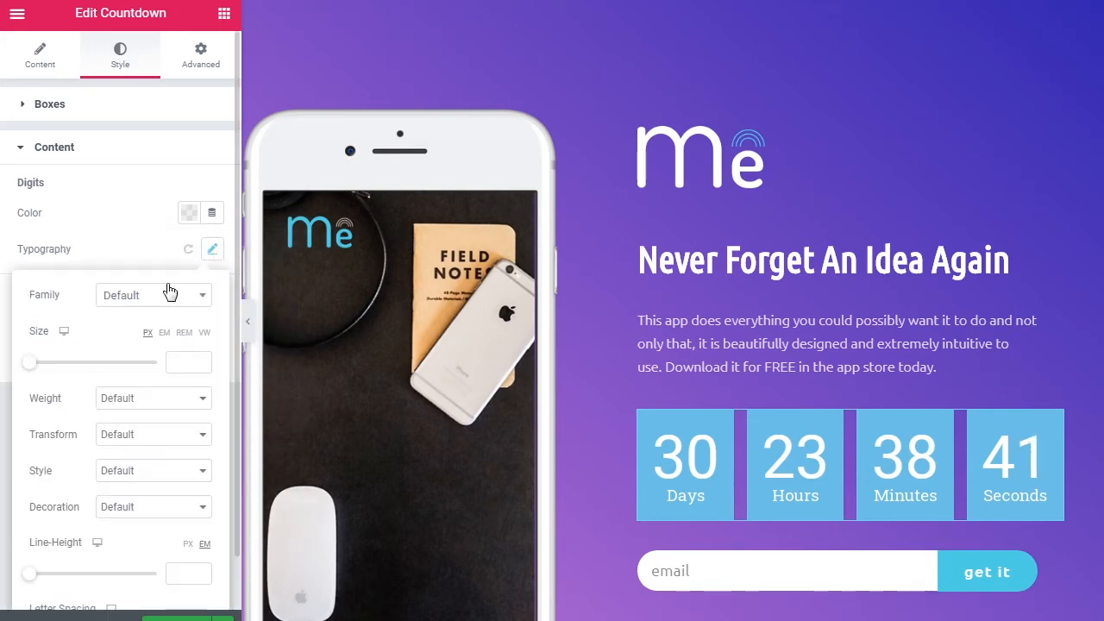
{"action": "left_click", "coordinate": [164, 298]}
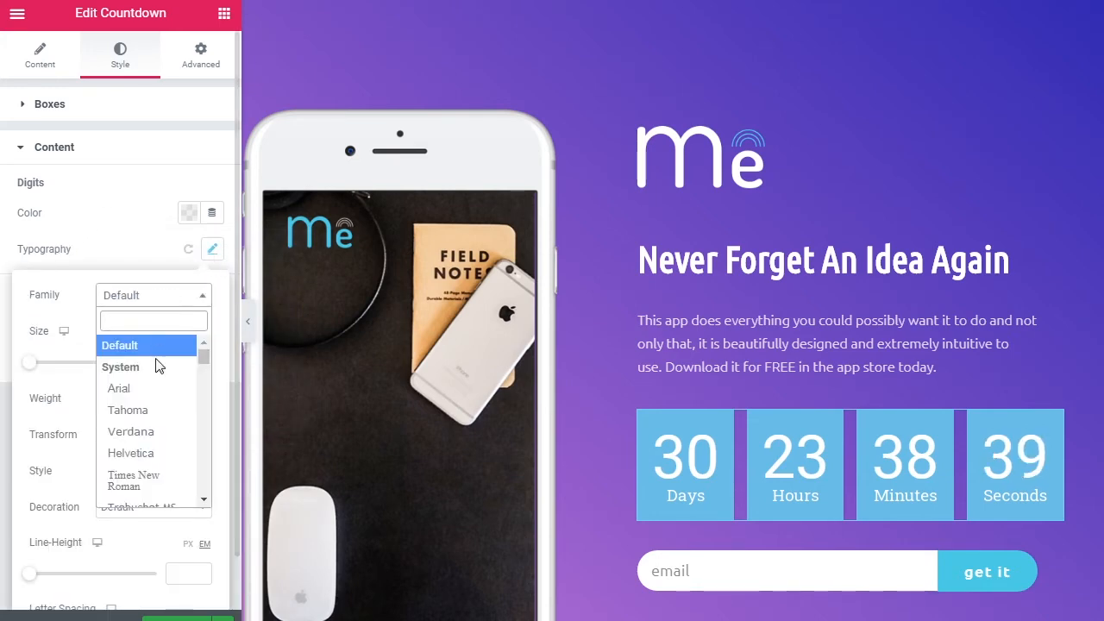
{"action": "scroll", "coordinate": [151, 397], "scroll_direction": "down", "scroll_amount": 2}
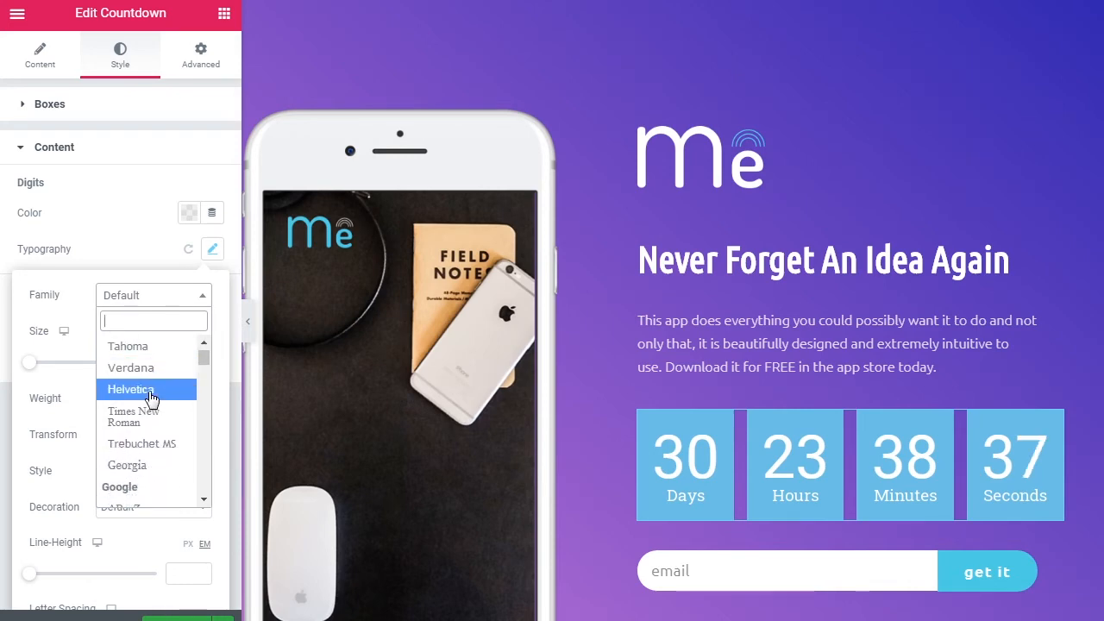
{"action": "scroll", "coordinate": [151, 397], "scroll_direction": "down", "scroll_amount": 4}
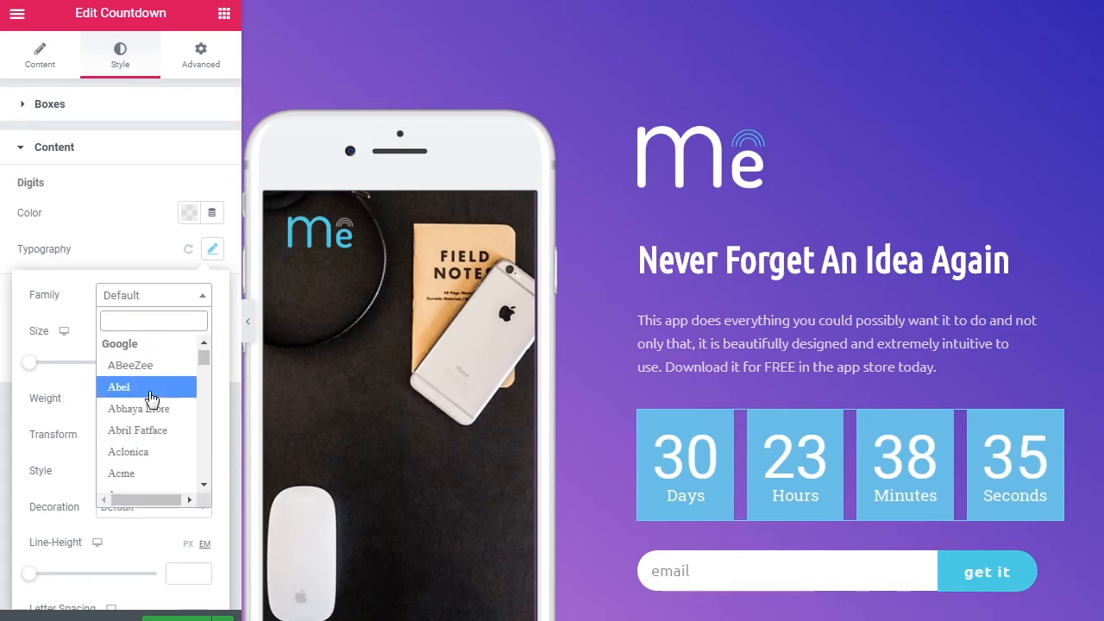
{"action": "scroll", "coordinate": [151, 396], "scroll_direction": "down", "scroll_amount": 3}
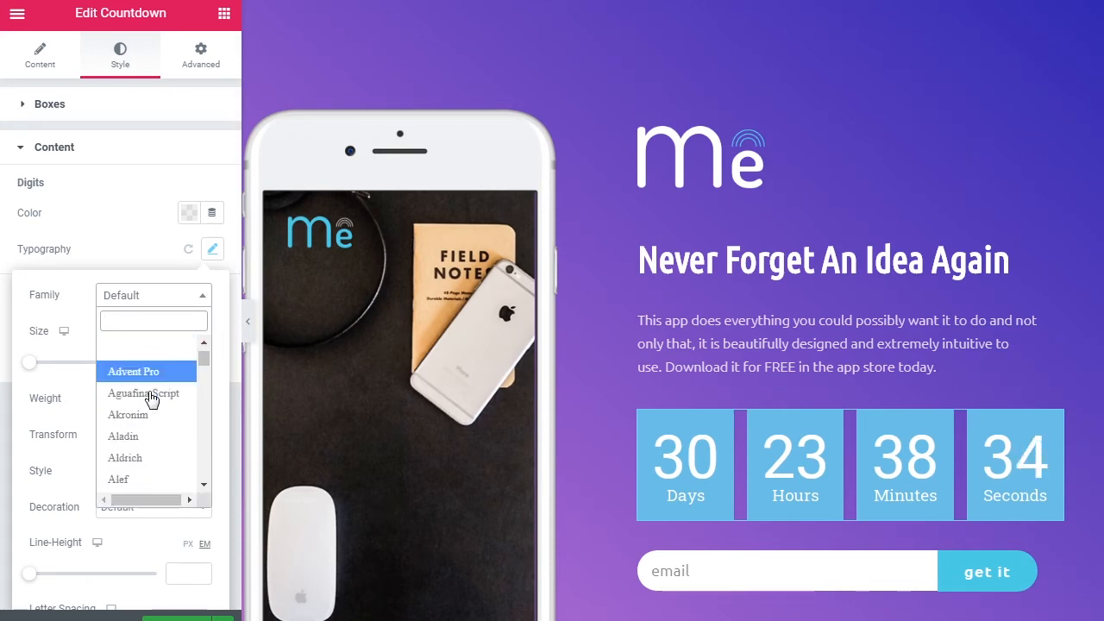
{"action": "scroll", "coordinate": [151, 396], "scroll_direction": "down", "scroll_amount": 2}
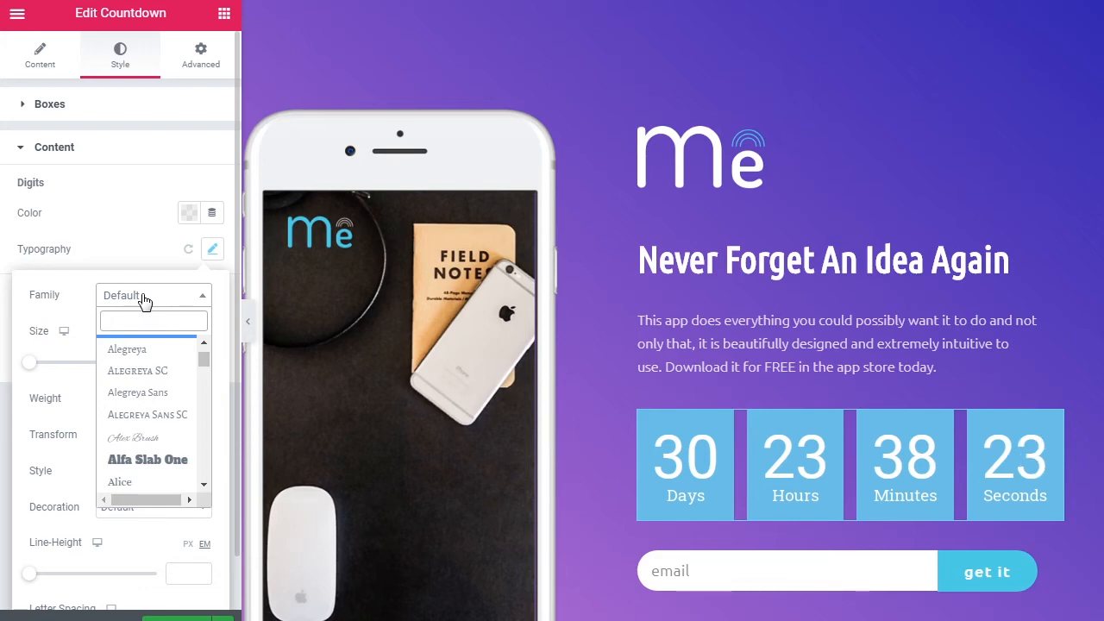
{"action": "left_click", "coordinate": [144, 300]}
{"action": "left_click_drag", "start_coordinate": [33, 369], "coordinate": [62, 371]}
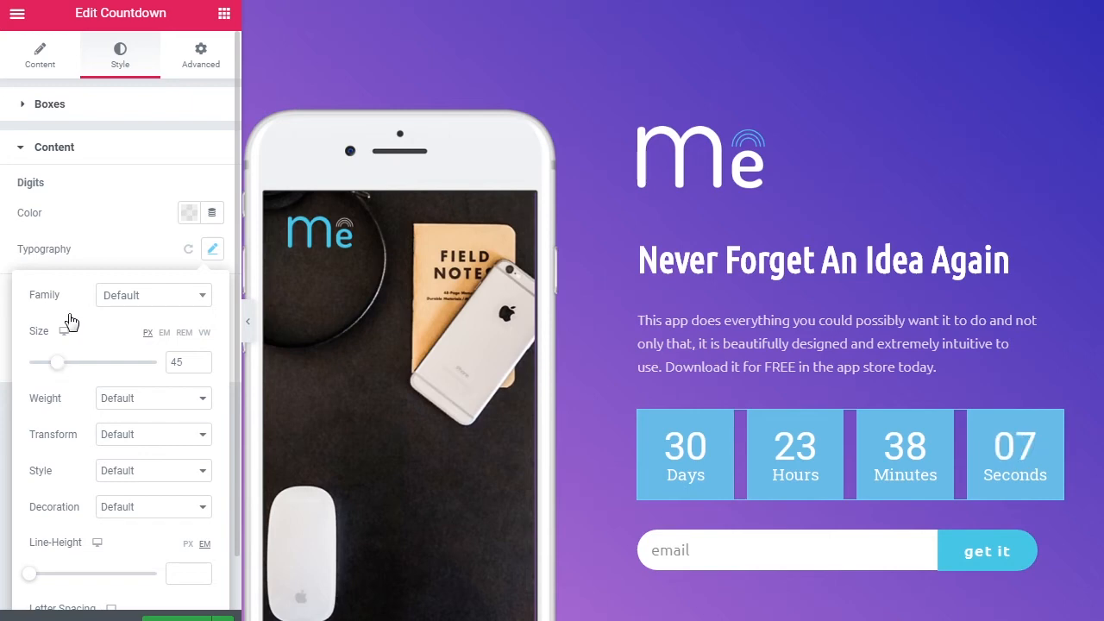
{"action": "left_click", "coordinate": [77, 255]}
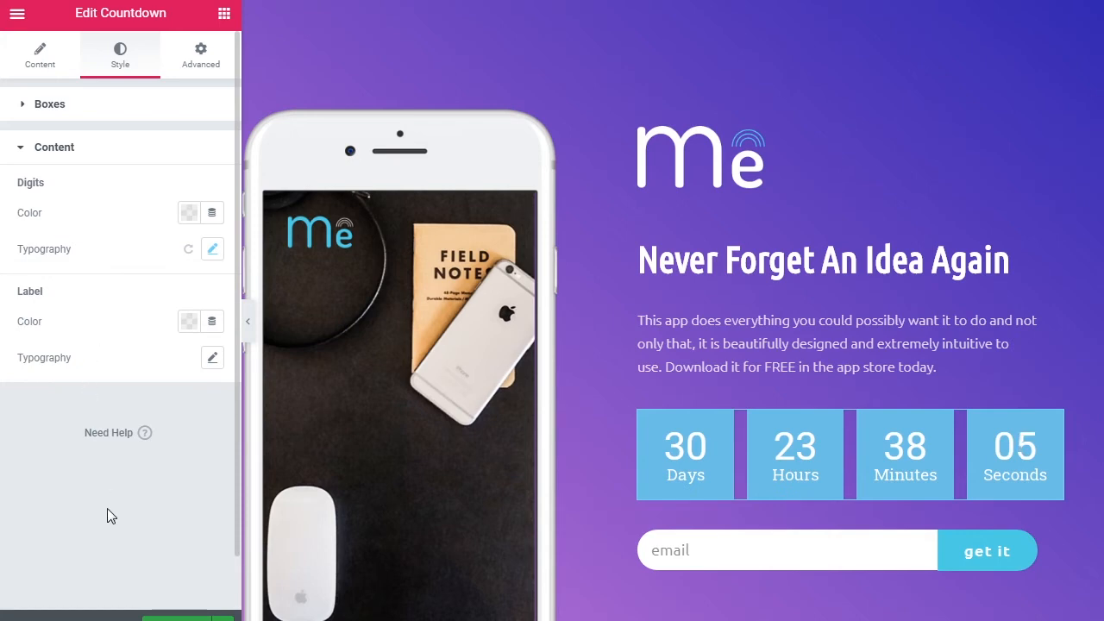
Step: Preview the landing page at tablet size and switch the responsive preview to mobile
{"action": "left_click", "coordinate": [99, 614]}
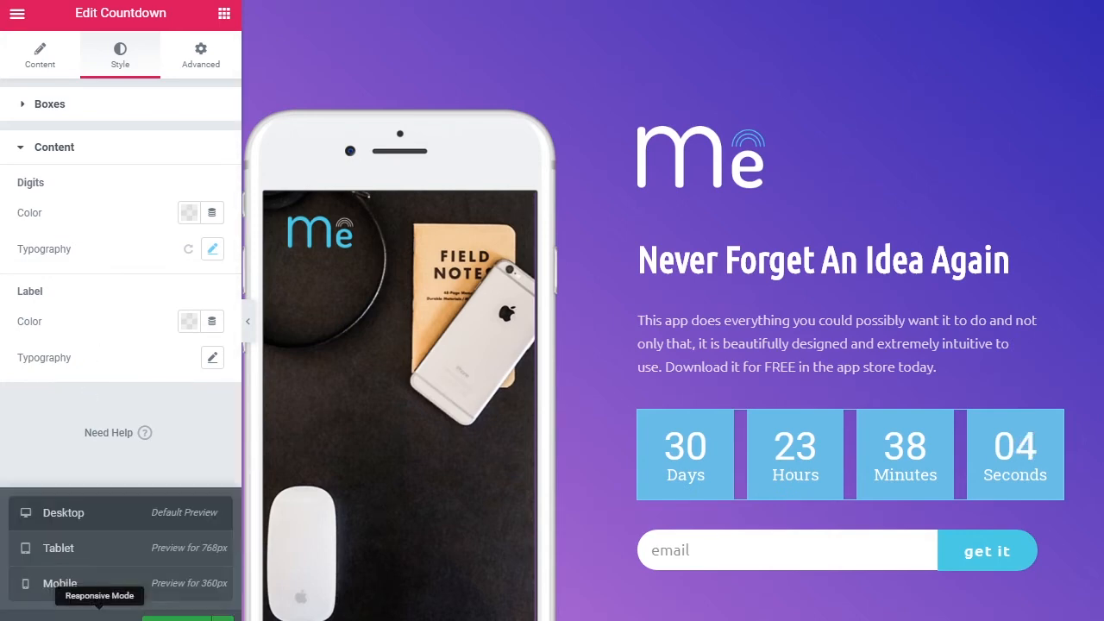
{"action": "left_click", "coordinate": [84, 549]}
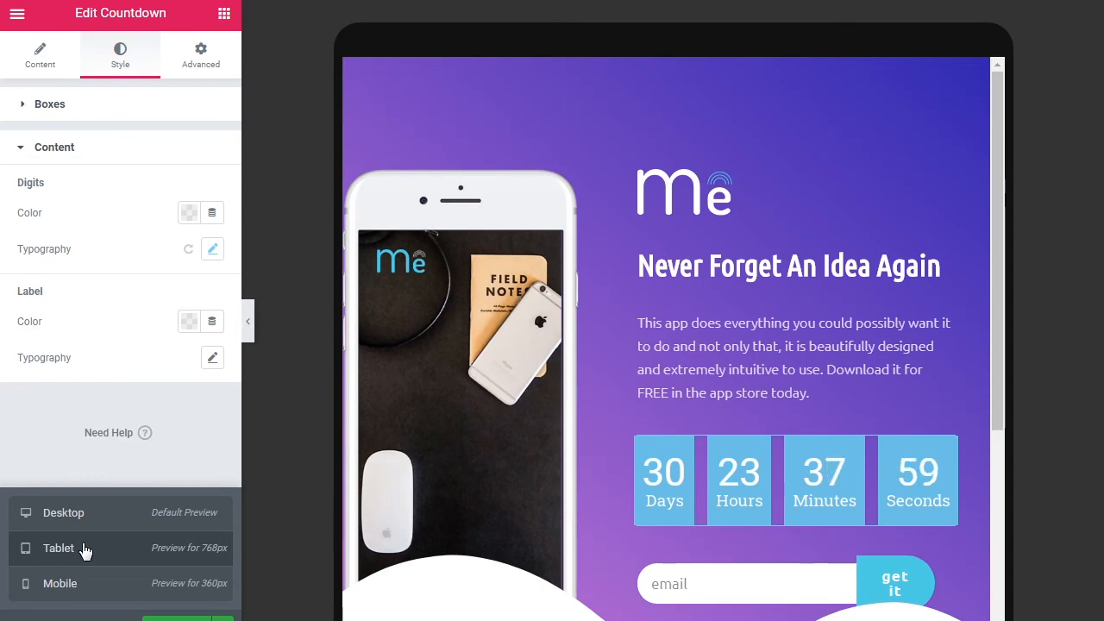
{"action": "left_click", "coordinate": [89, 583]}
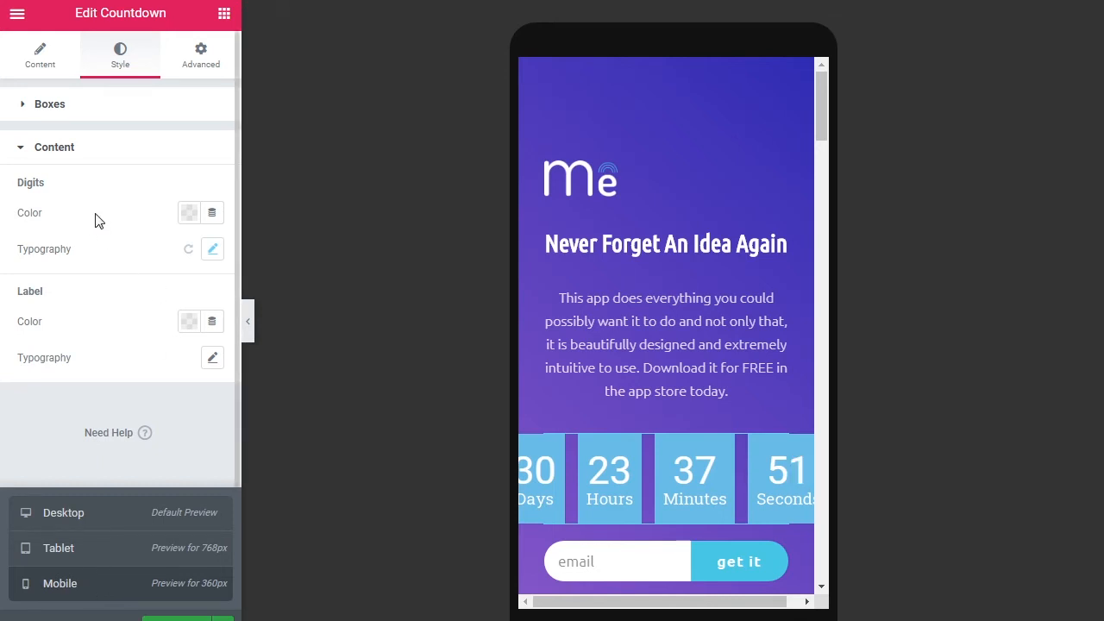
Step: For mobile, set the countdown digit size to 23 px and the space between the boxes to 5
{"action": "left_click", "coordinate": [213, 252]}
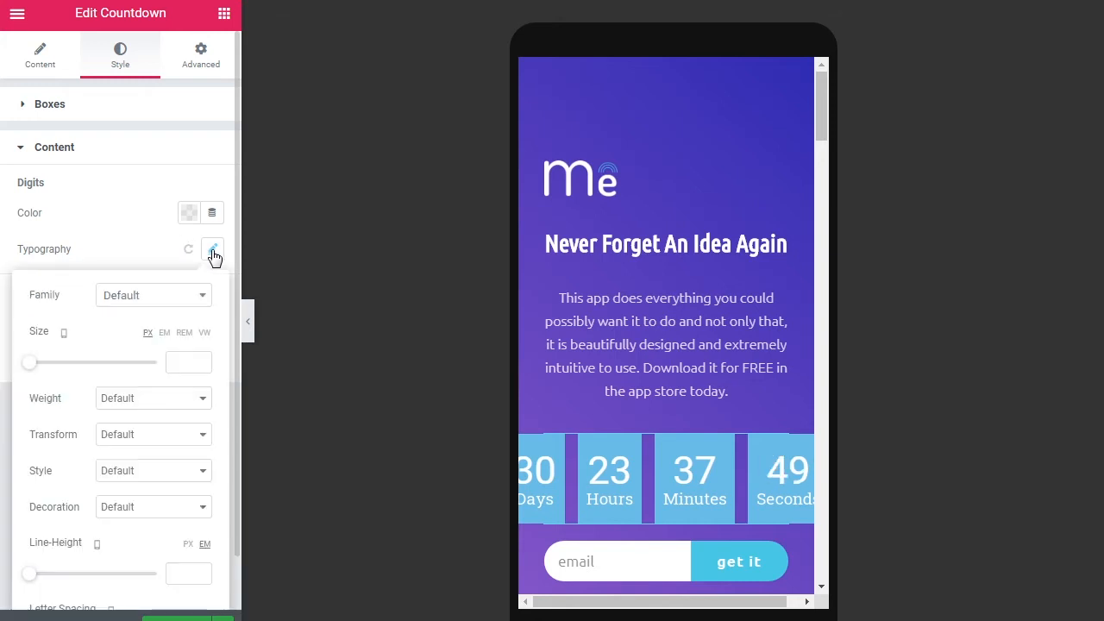
{"action": "left_click_drag", "start_coordinate": [29, 371], "coordinate": [43, 372]}
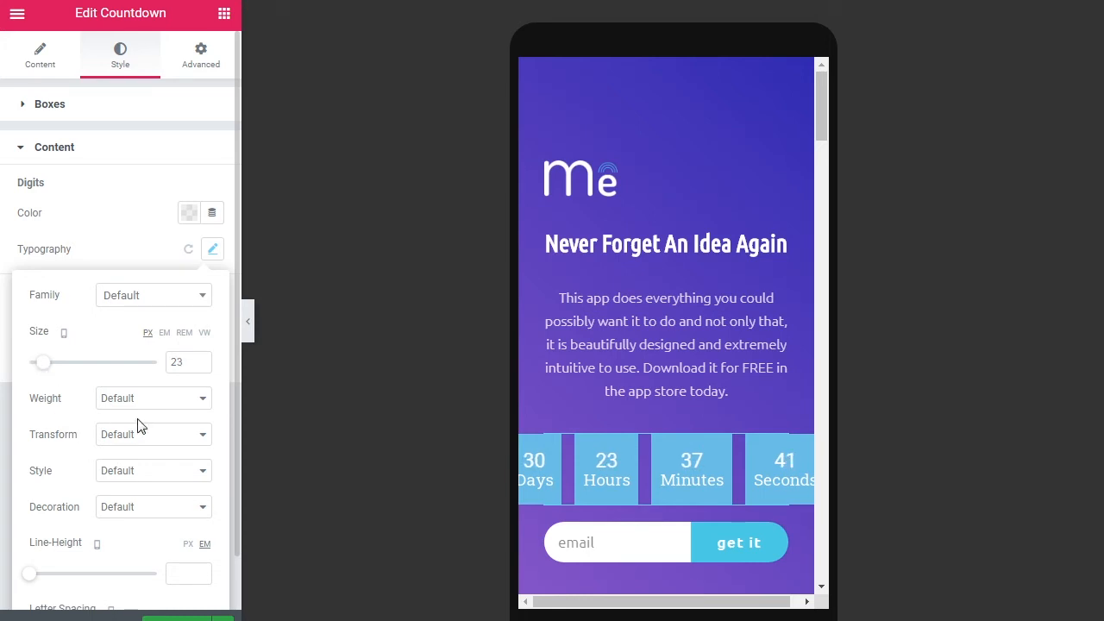
{"action": "left_click", "coordinate": [93, 259]}
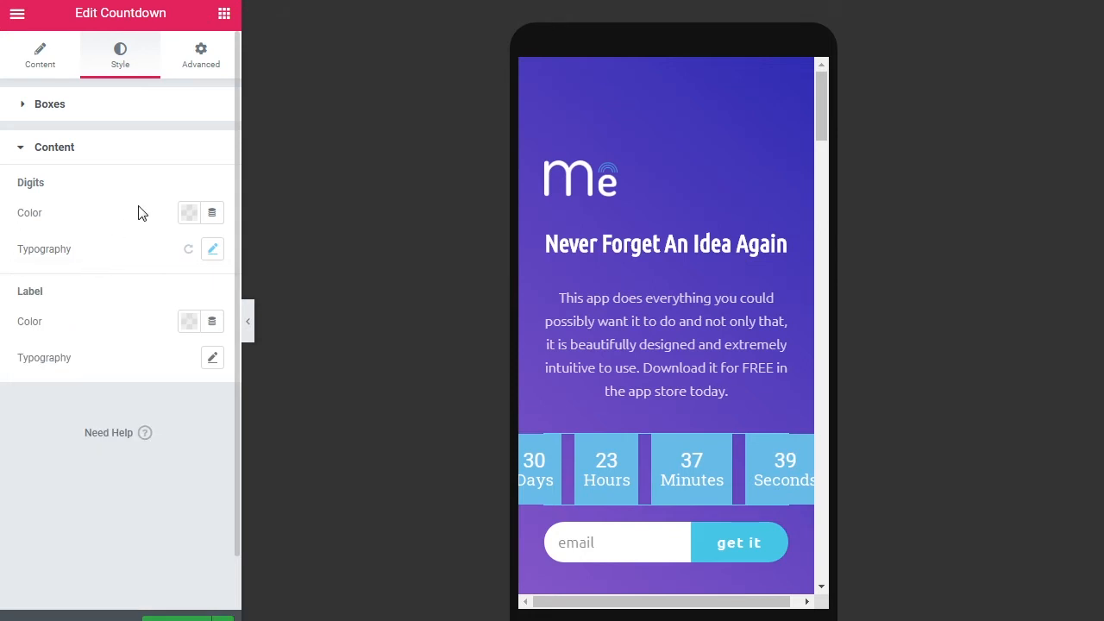
{"action": "left_click", "coordinate": [81, 111]}
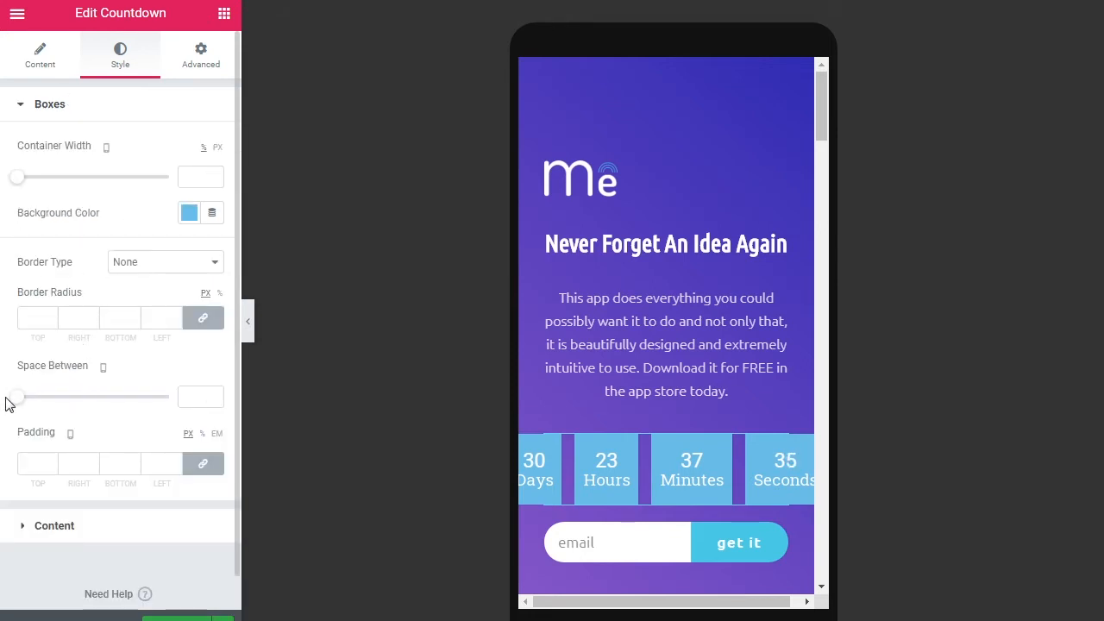
{"action": "left_click_drag", "start_coordinate": [19, 403], "coordinate": [23, 405]}
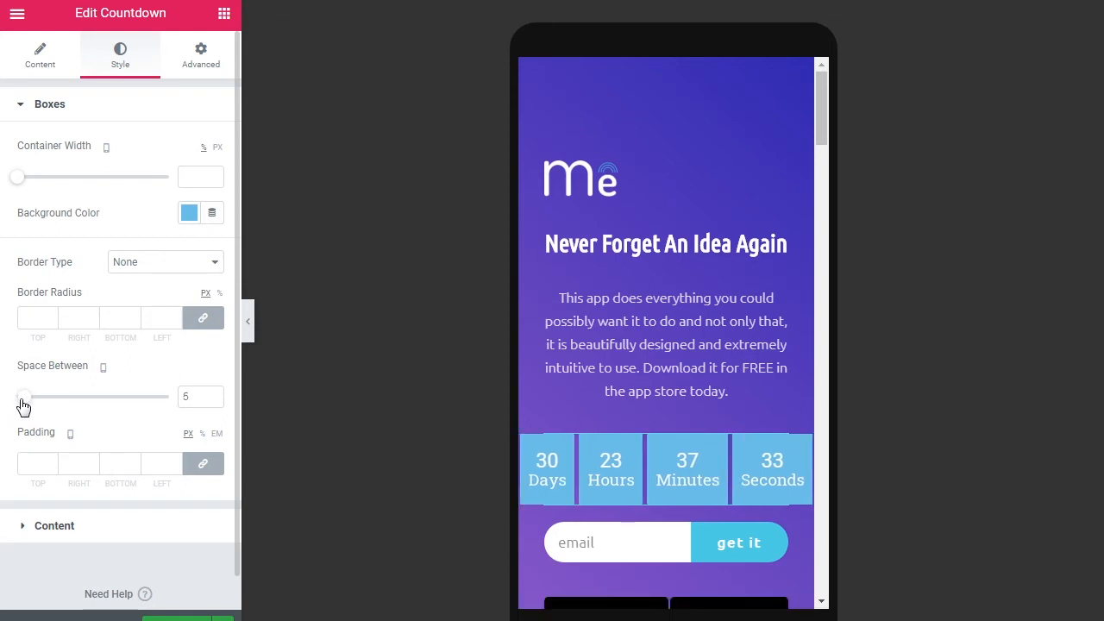
Step: Try mobile paddings of 0, 10, 6 and 7 px on the countdown boxes and set all sides to 5 px
{"action": "left_click", "coordinate": [45, 463]}
{"action": "type", "text": "0"}
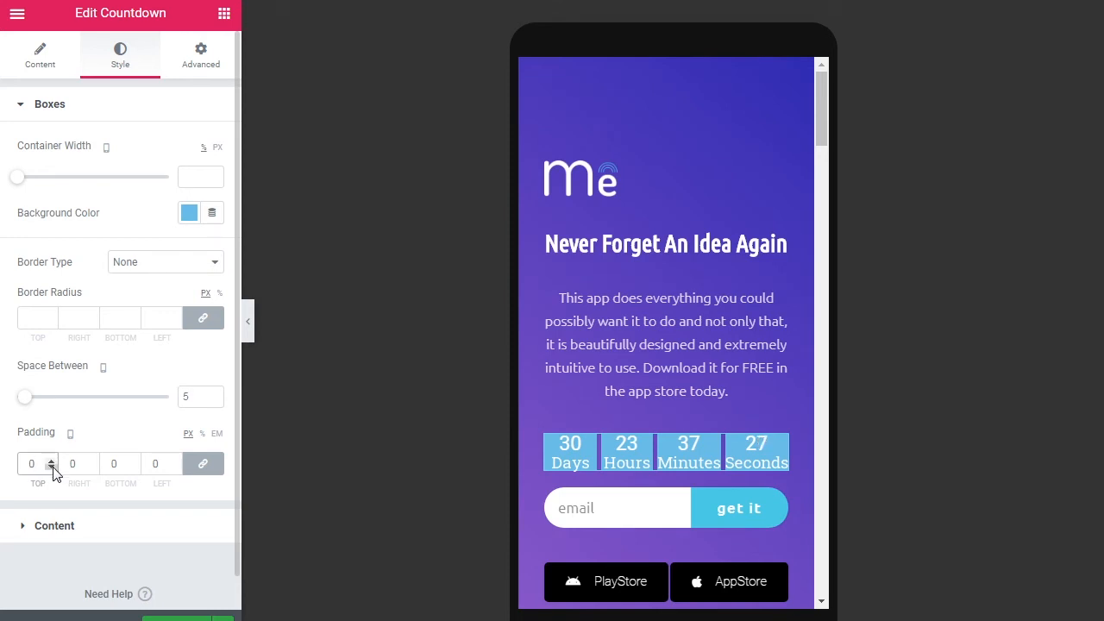
{"action": "type", "text": "1"}
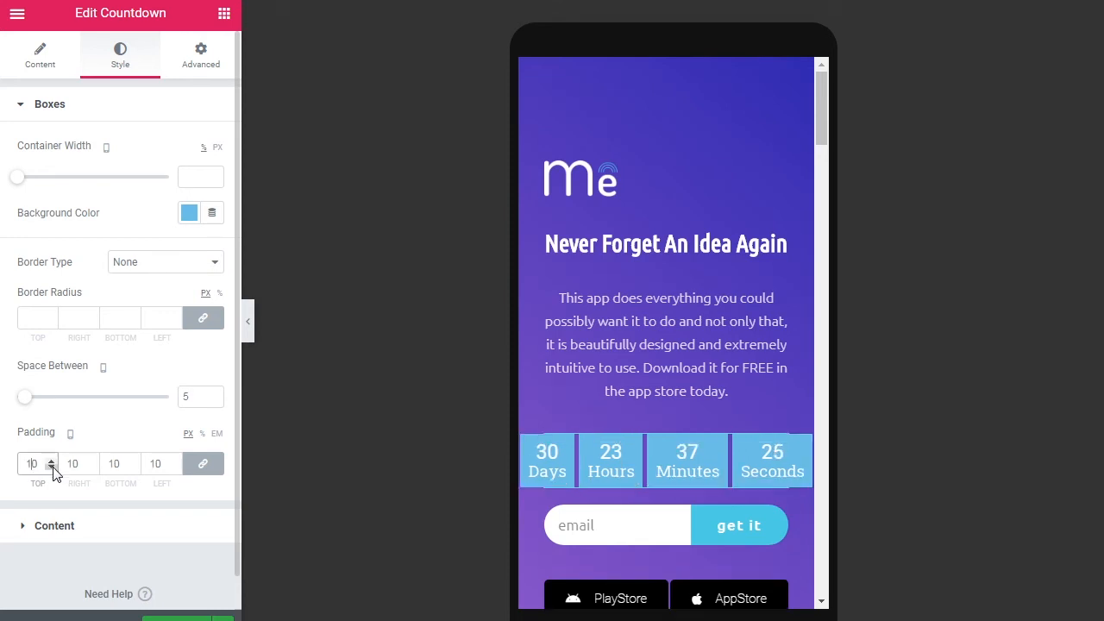
{"action": "left_click", "coordinate": [54, 467]}
{"action": "left_click", "coordinate": [53, 467]}
{"action": "left_click", "coordinate": [53, 467]}
{"action": "left_click", "coordinate": [53, 467]}
{"action": "left_click", "coordinate": [53, 467]}
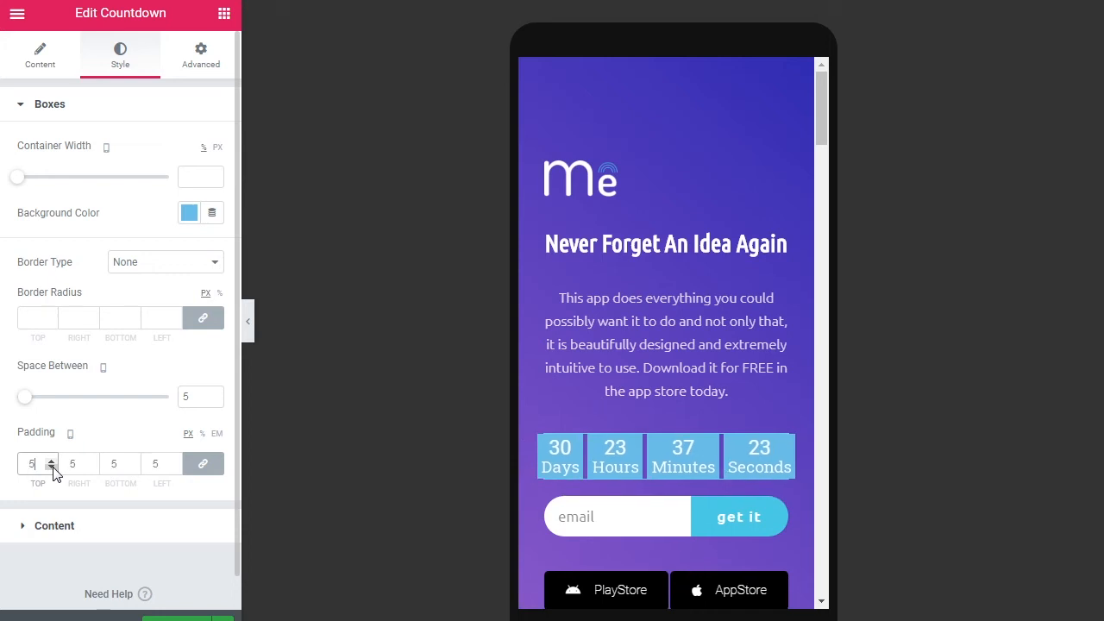
{"action": "key", "text": "Up"}
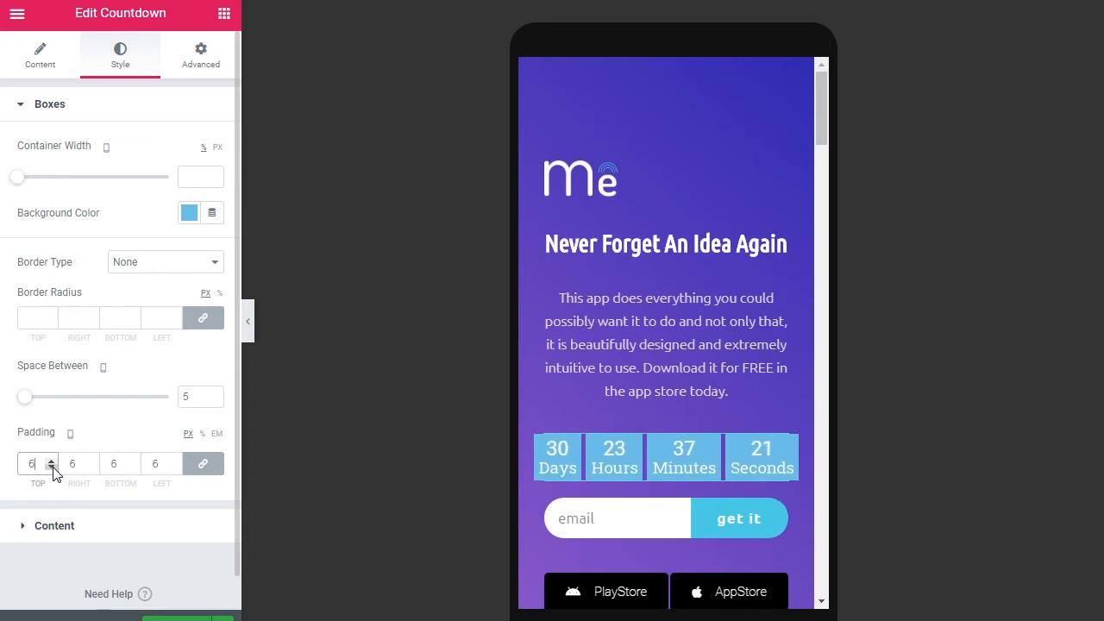
{"action": "key", "text": "Up"}
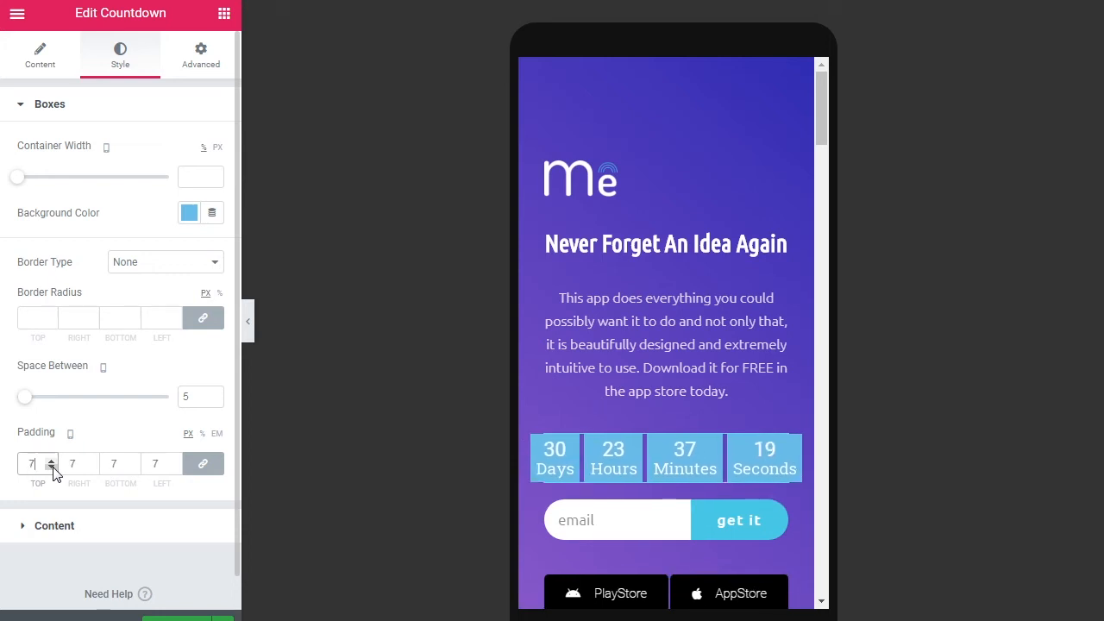
{"action": "key", "text": "Down"}
{"action": "key", "text": "Down"}
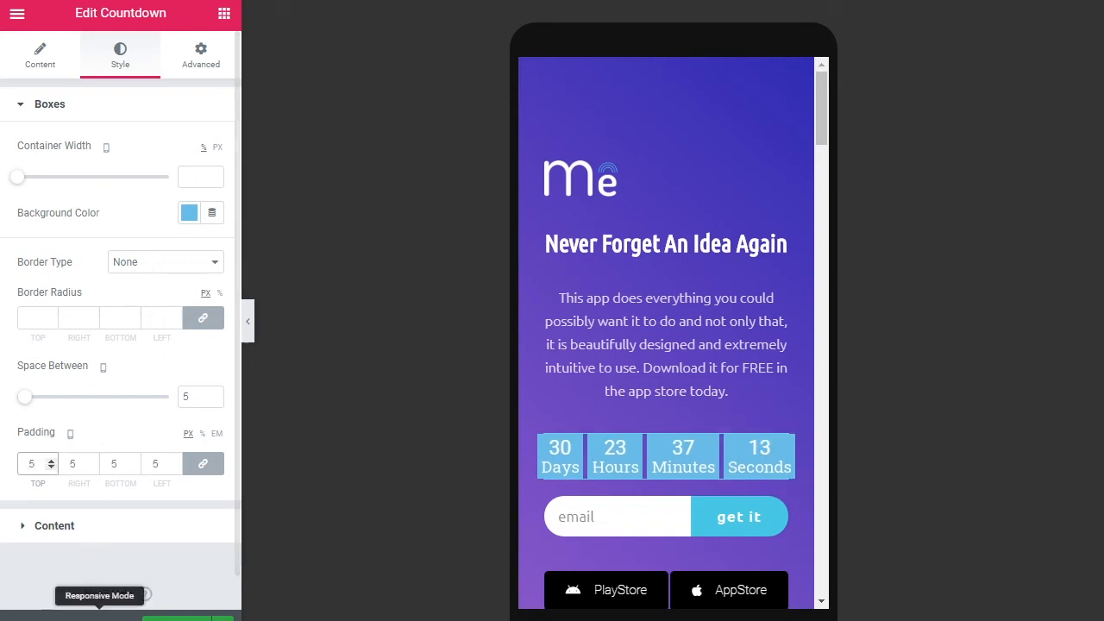
Step: Return to the desktop preview and review the digits' text transform and font style options, keeping both at Default
{"action": "left_click", "coordinate": [99, 613]}
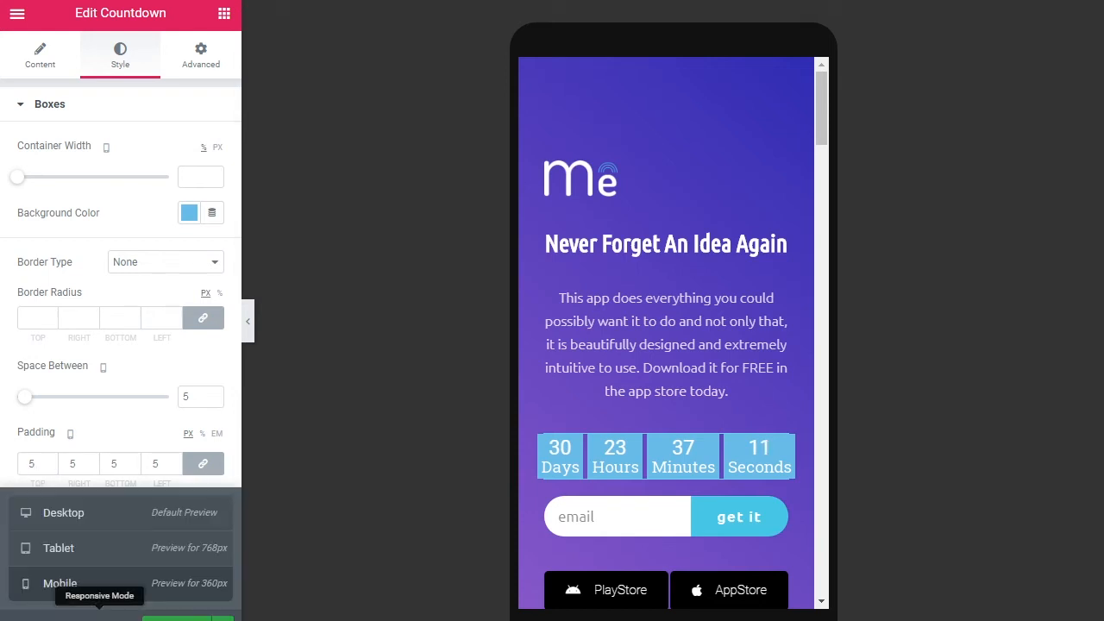
{"action": "left_click", "coordinate": [107, 522]}
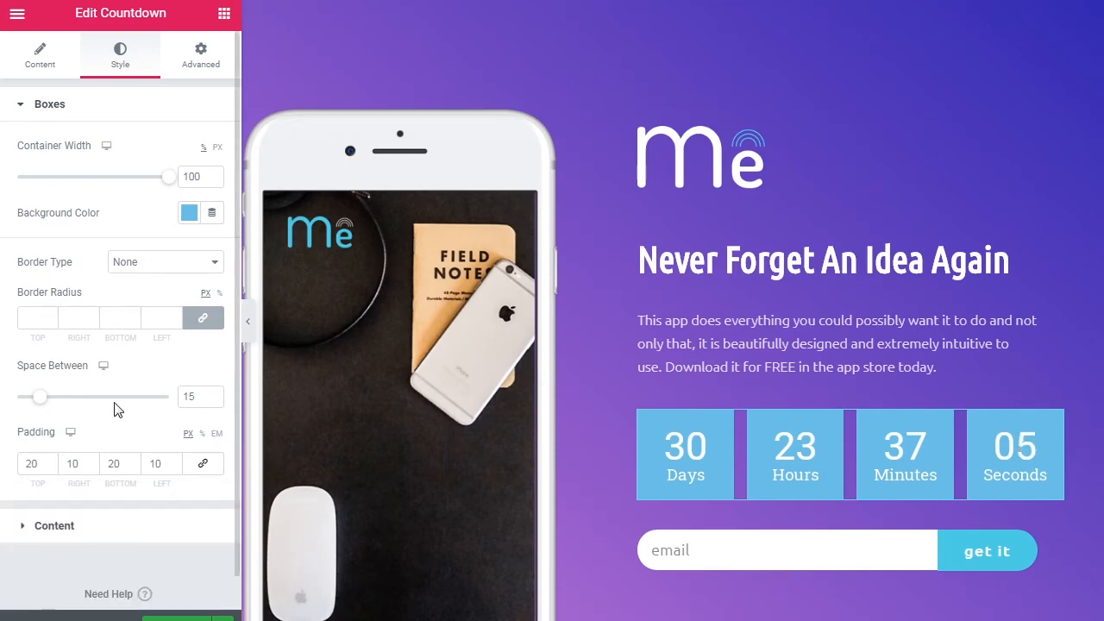
{"action": "left_click", "coordinate": [74, 528]}
{"action": "left_click", "coordinate": [212, 250]}
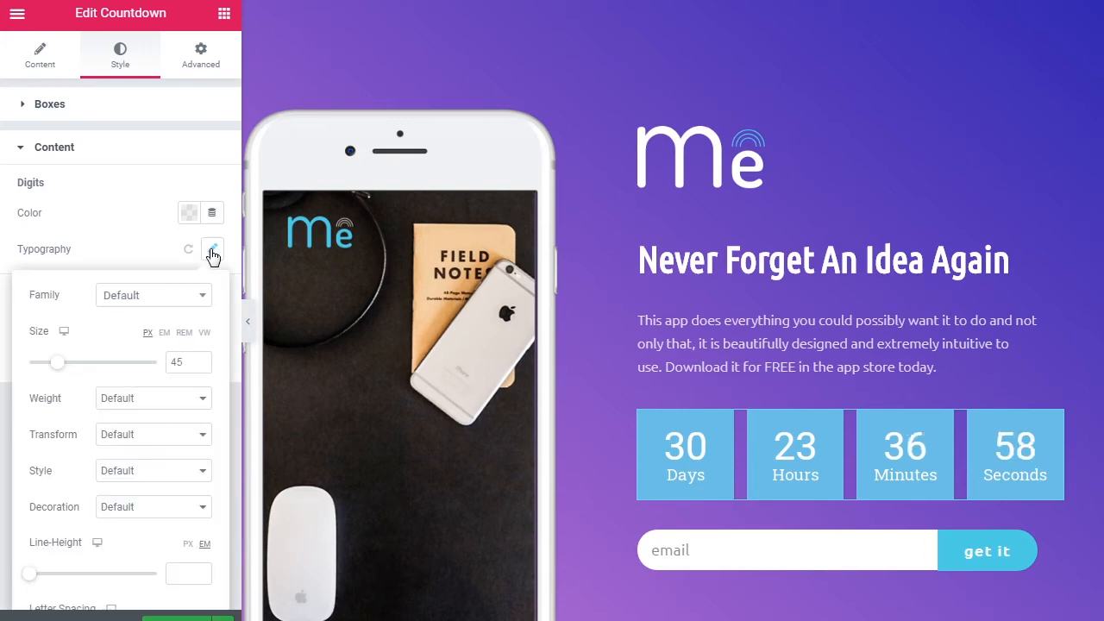
{"action": "left_click", "coordinate": [103, 434]}
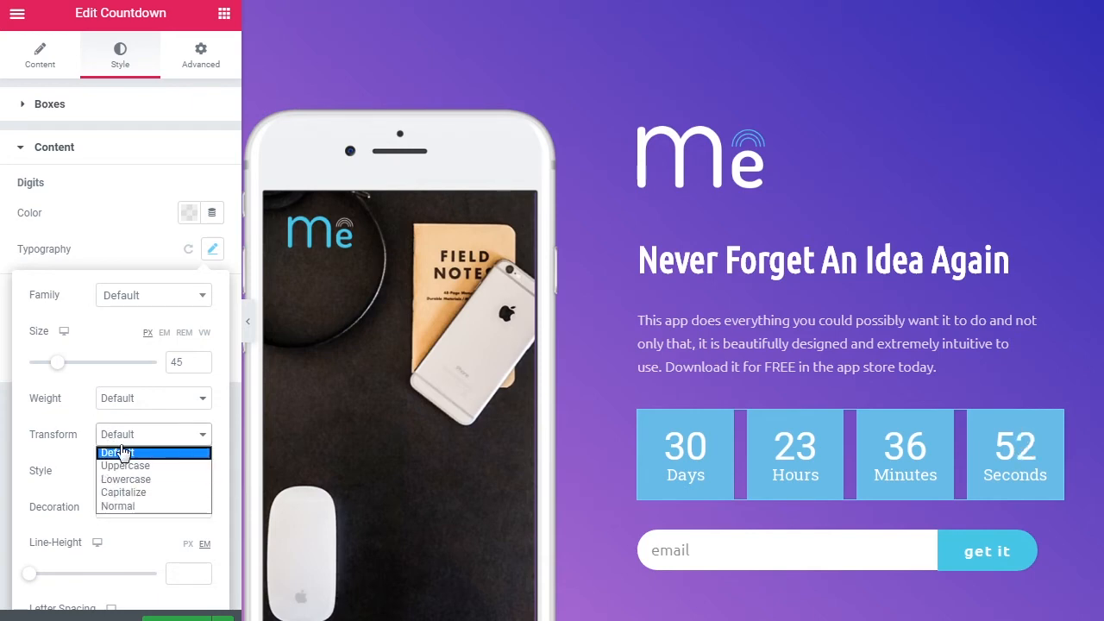
{"action": "left_click", "coordinate": [120, 453]}
{"action": "left_click", "coordinate": [127, 474]}
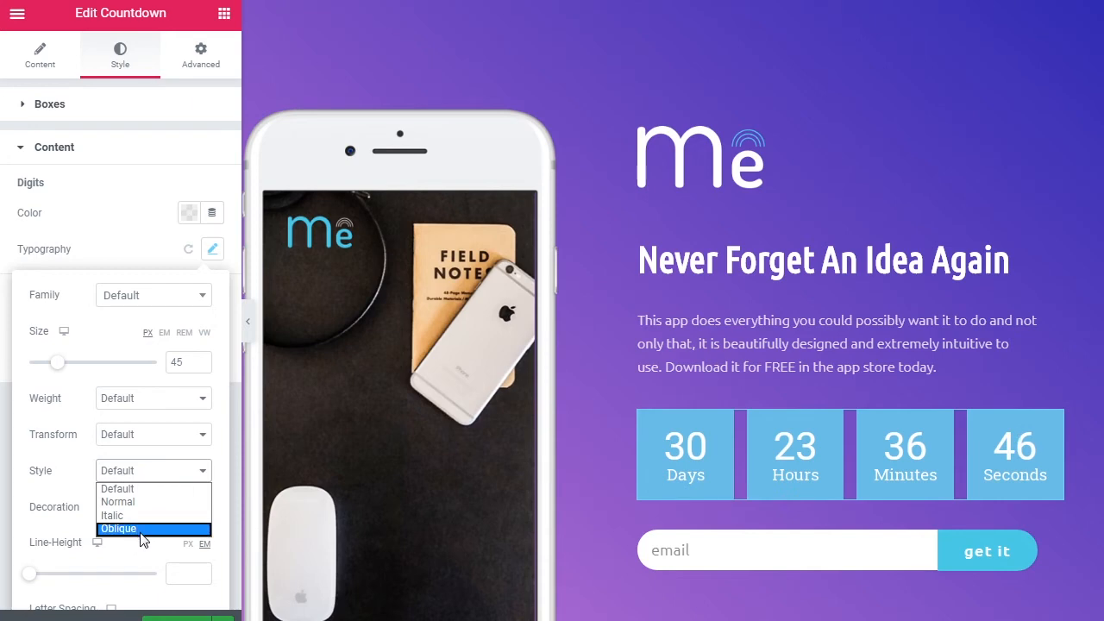
{"action": "left_click", "coordinate": [133, 488]}
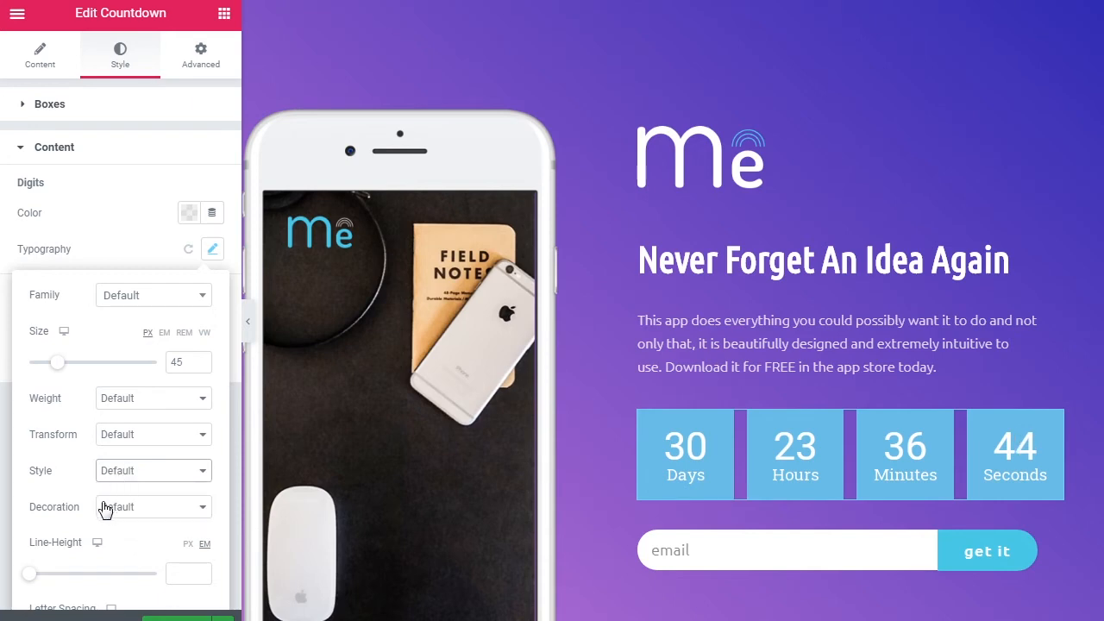
Step: Try the Underline and Line Through decorations on the countdown digits and set the decoration back to Default
{"action": "left_click", "coordinate": [142, 509]}
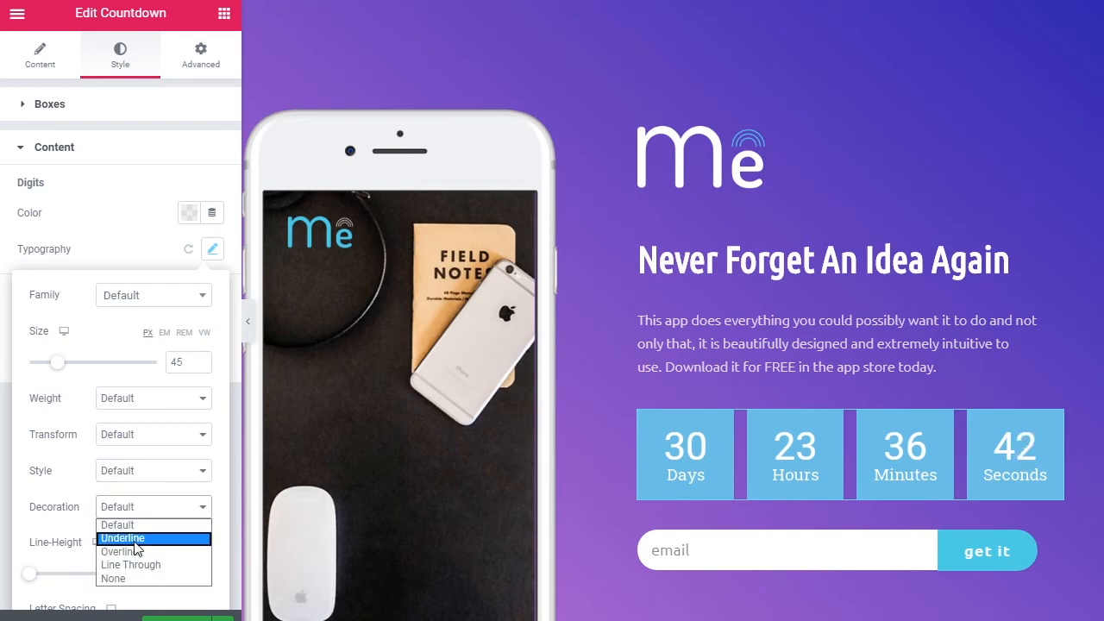
{"action": "left_click", "coordinate": [134, 538]}
{"action": "left_click", "coordinate": [135, 512]}
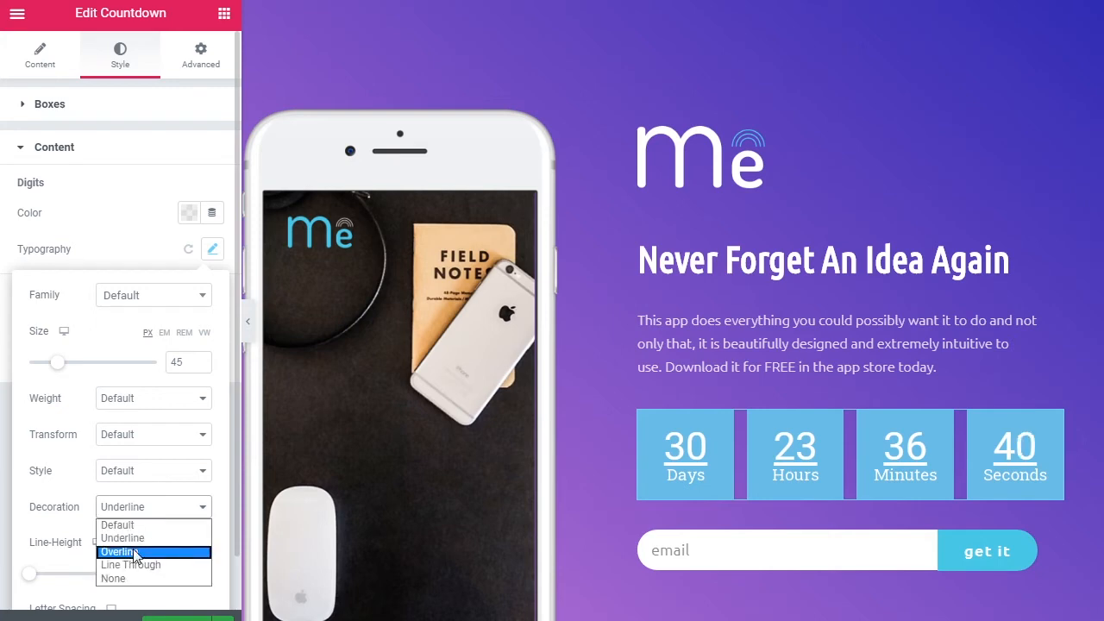
{"action": "left_click", "coordinate": [134, 566]}
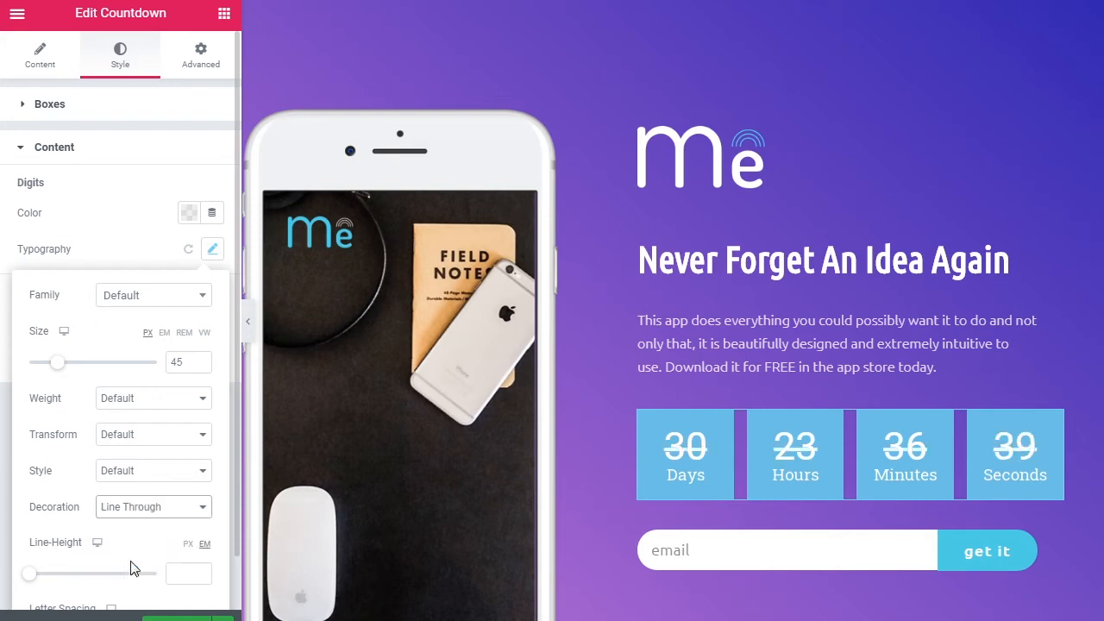
{"action": "left_click", "coordinate": [131, 514]}
{"action": "left_click", "coordinate": [103, 525]}
{"action": "scroll", "coordinate": [151, 503], "scroll_direction": "down", "scroll_amount": 1}
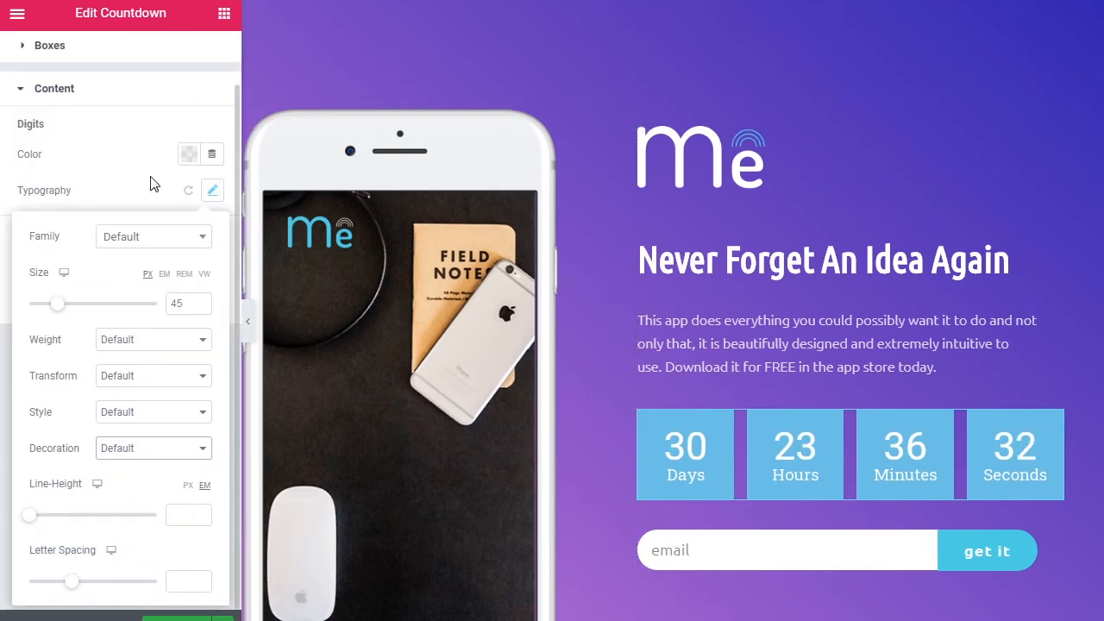
{"action": "left_click", "coordinate": [104, 188]}
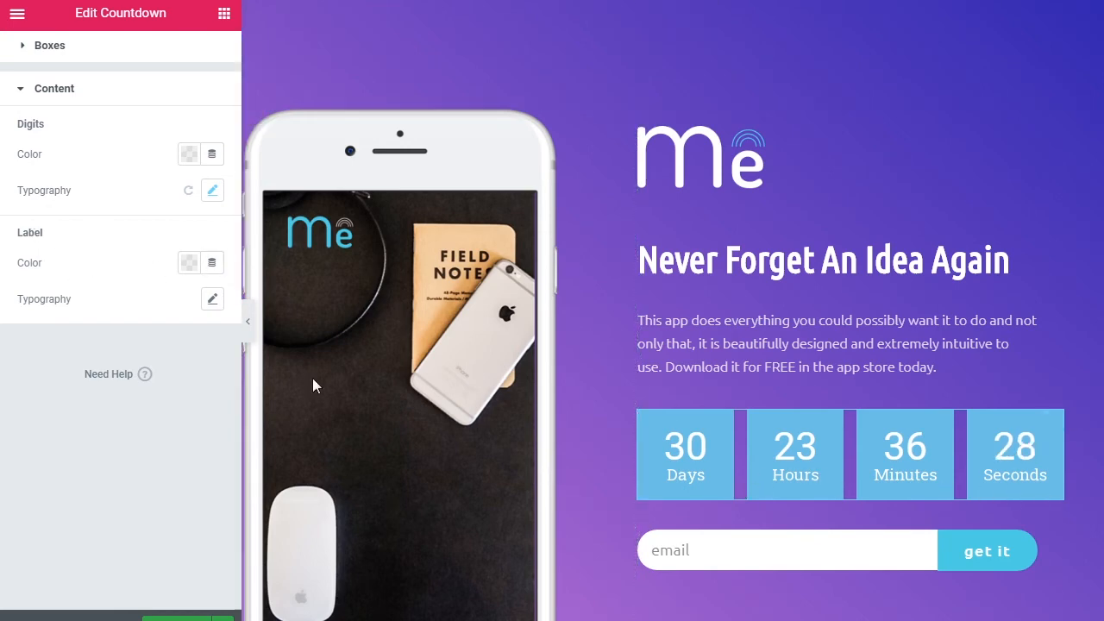
Step: Try dark red (#9C2323) as the colour of the countdown labels and clear the colour again
{"action": "left_click", "coordinate": [184, 267]}
{"action": "left_click_drag", "start_coordinate": [207, 395], "coordinate": [252, 443]}
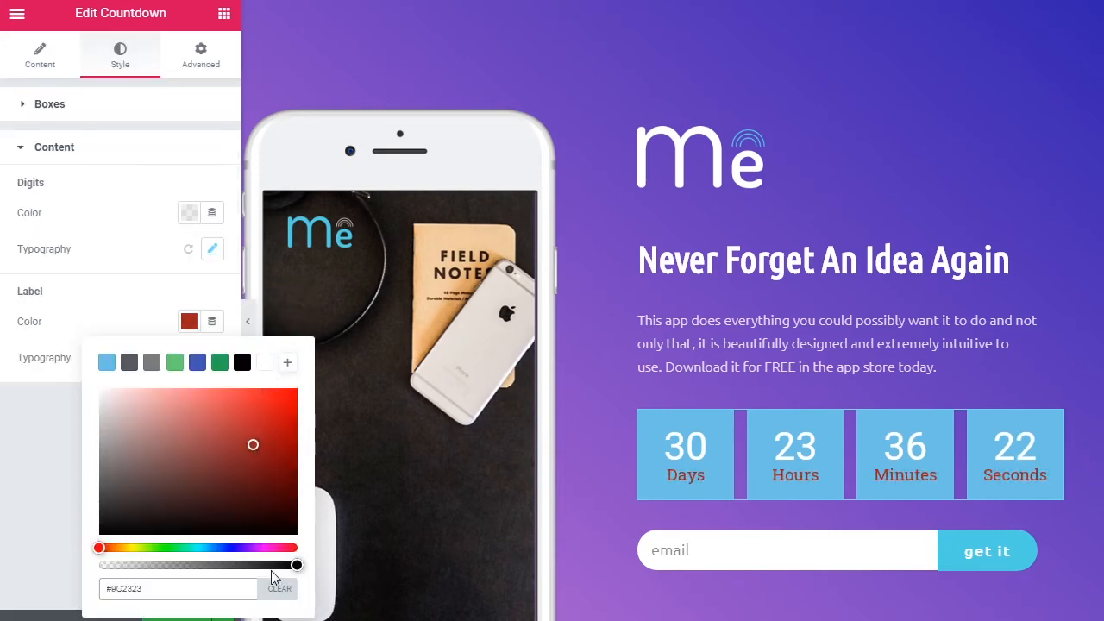
{"action": "left_click", "coordinate": [286, 591]}
{"action": "left_click", "coordinate": [49, 381]}
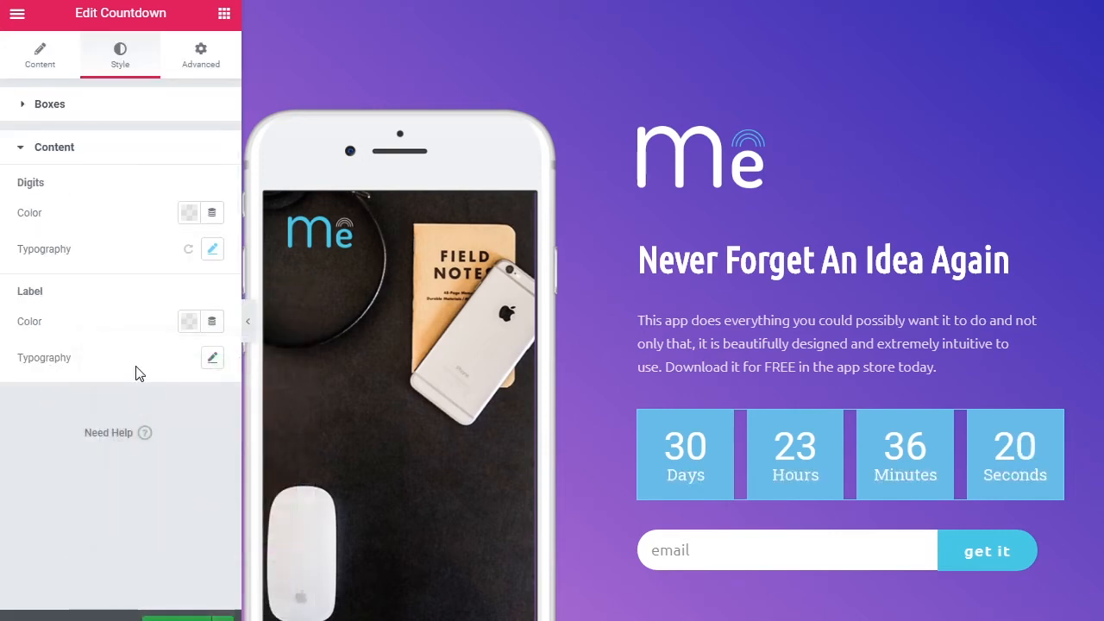
Step: Review the typography options available for the countdown labels
{"action": "left_click", "coordinate": [209, 361]}
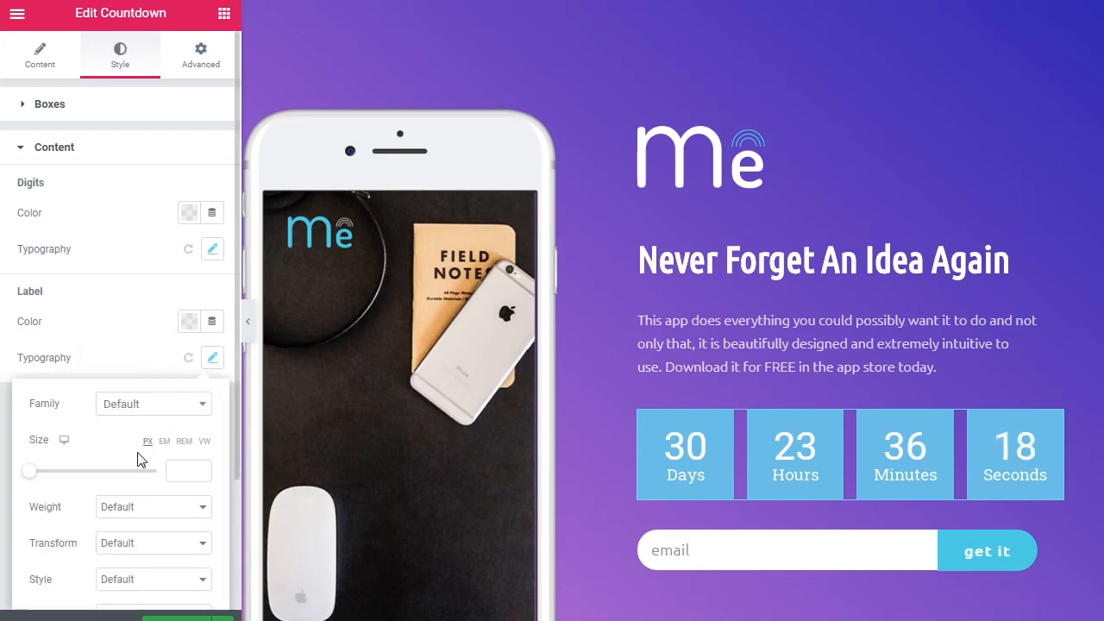
{"action": "scroll", "coordinate": [141, 458], "scroll_direction": "down", "scroll_amount": 1}
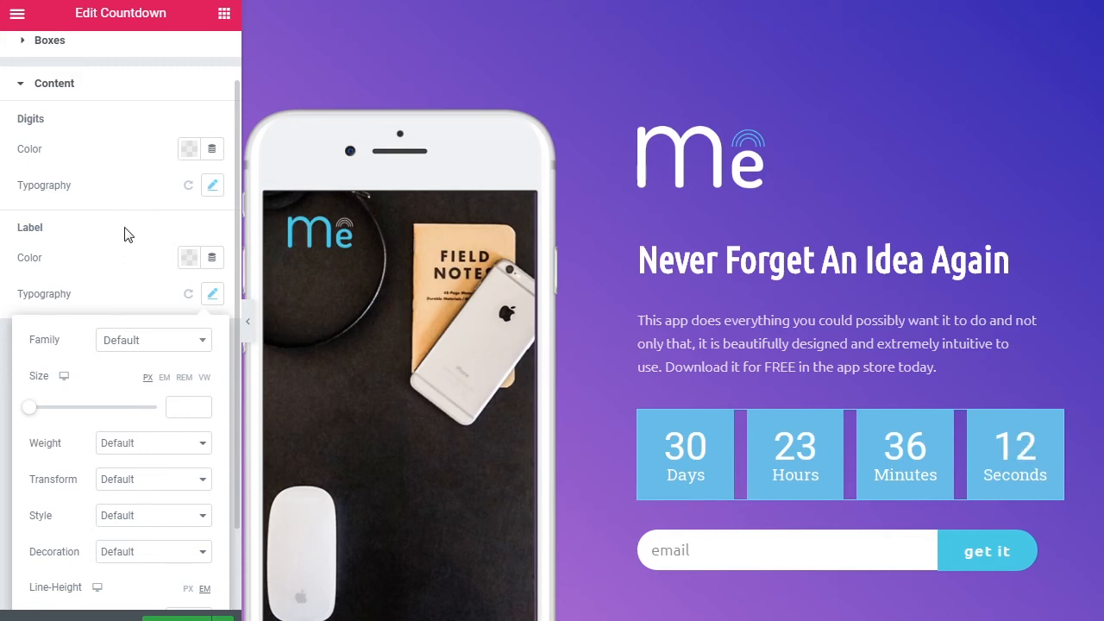
{"action": "left_click", "coordinate": [92, 287]}
{"action": "scroll", "coordinate": [113, 352], "scroll_direction": "up", "scroll_amount": 1}
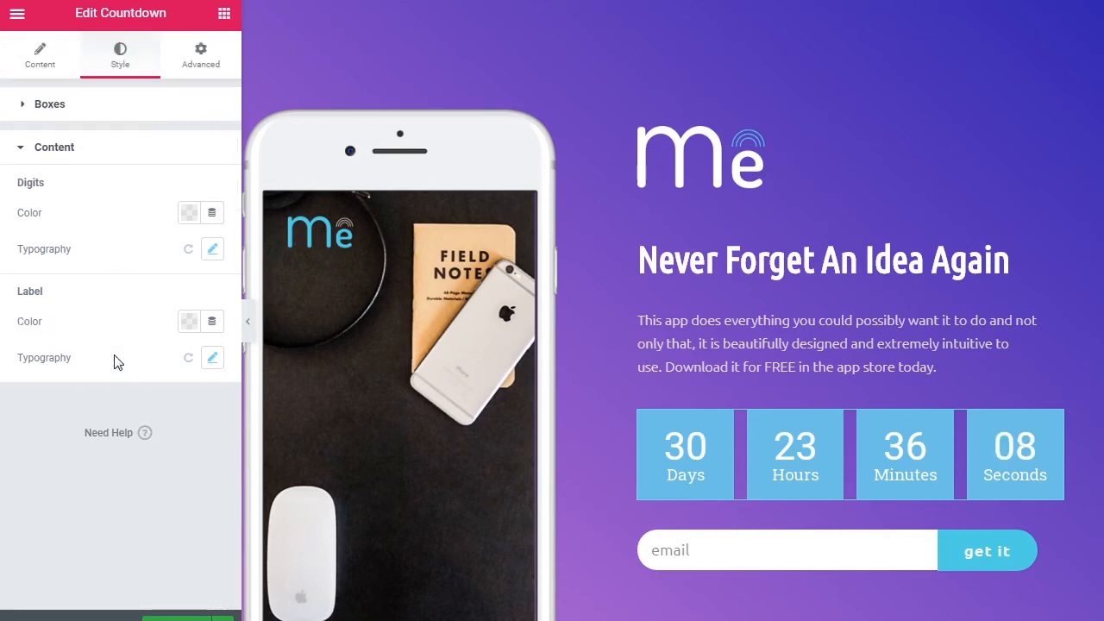
Step: Try a 10 px margin on all sides of the countdown widget and clear the margin again
{"action": "left_click", "coordinate": [196, 63]}
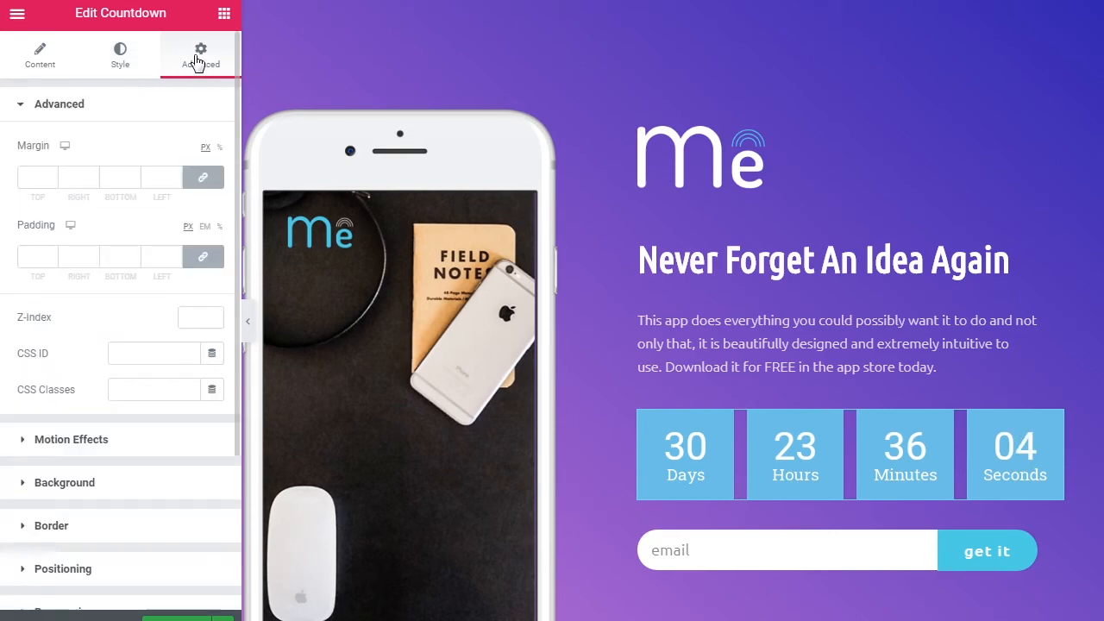
{"action": "left_click", "coordinate": [30, 175]}
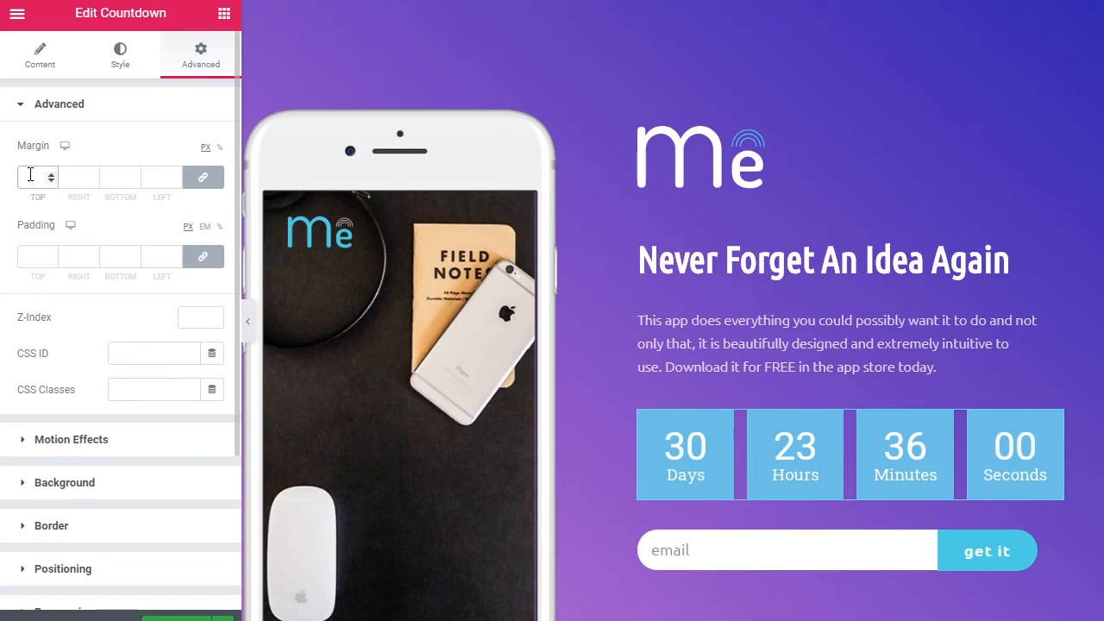
{"action": "type", "text": "10"}
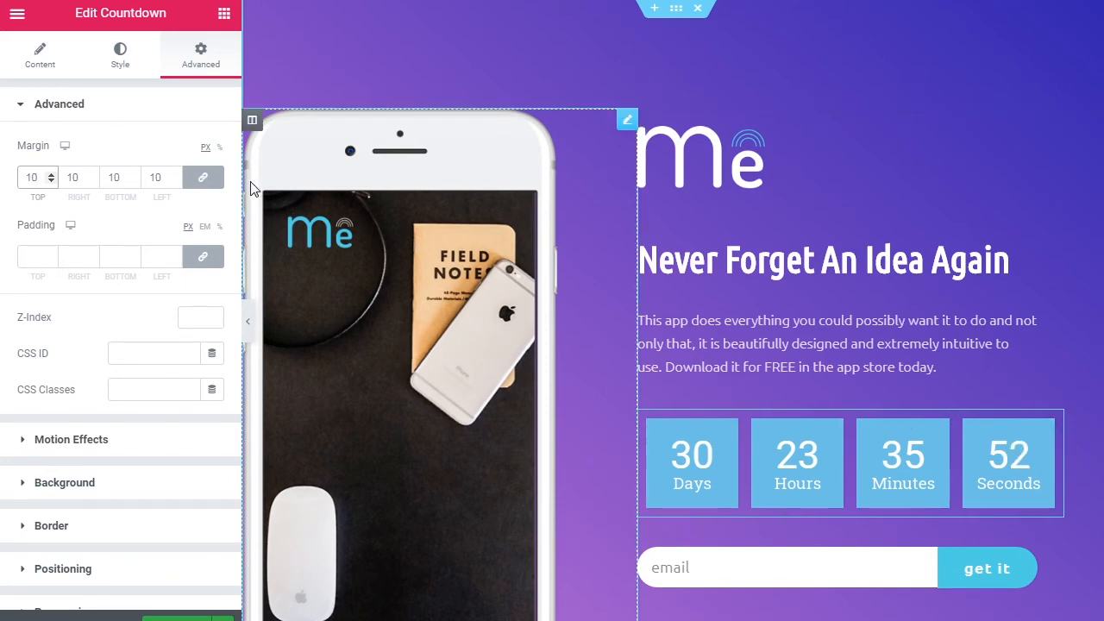
{"action": "left_click_drag", "start_coordinate": [28, 176], "coordinate": [51, 182]}
{"action": "key", "text": "BackSpace"}
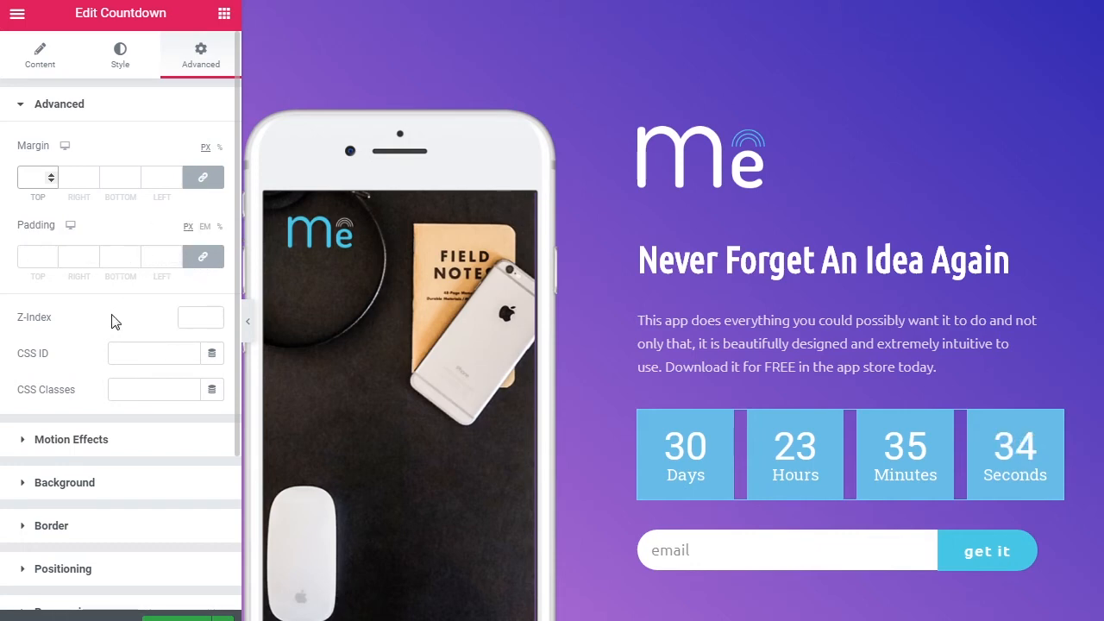
Step: Try the Vertical Scroll scrolling effect on the countdown and switch Scrolling Effects off again
{"action": "scroll", "coordinate": [111, 319], "scroll_direction": "down", "scroll_amount": 1}
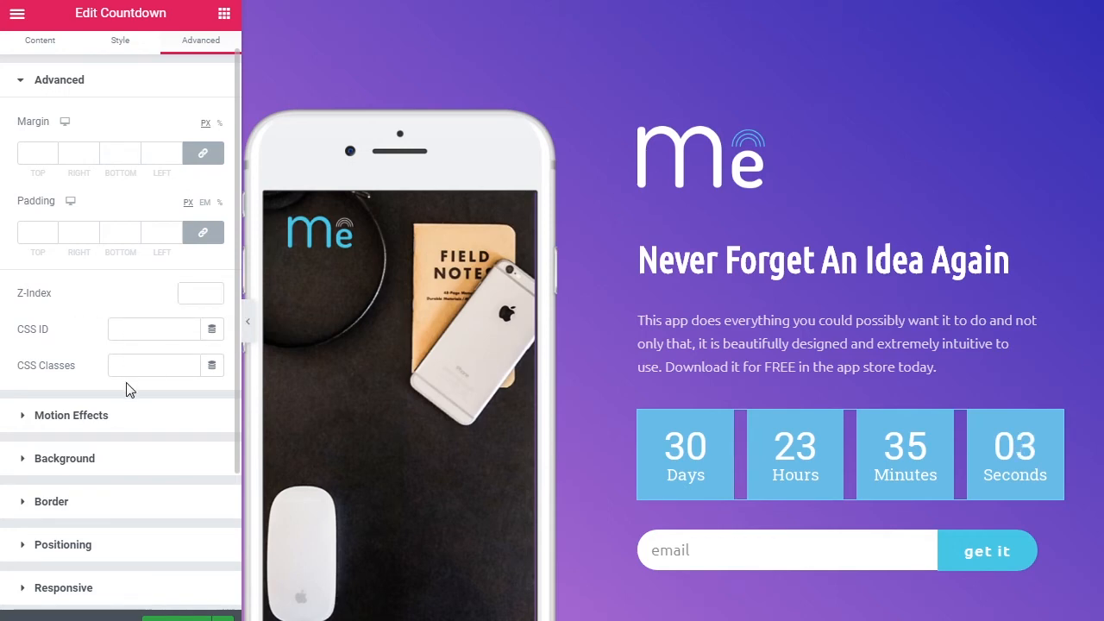
{"action": "left_click", "coordinate": [179, 426]}
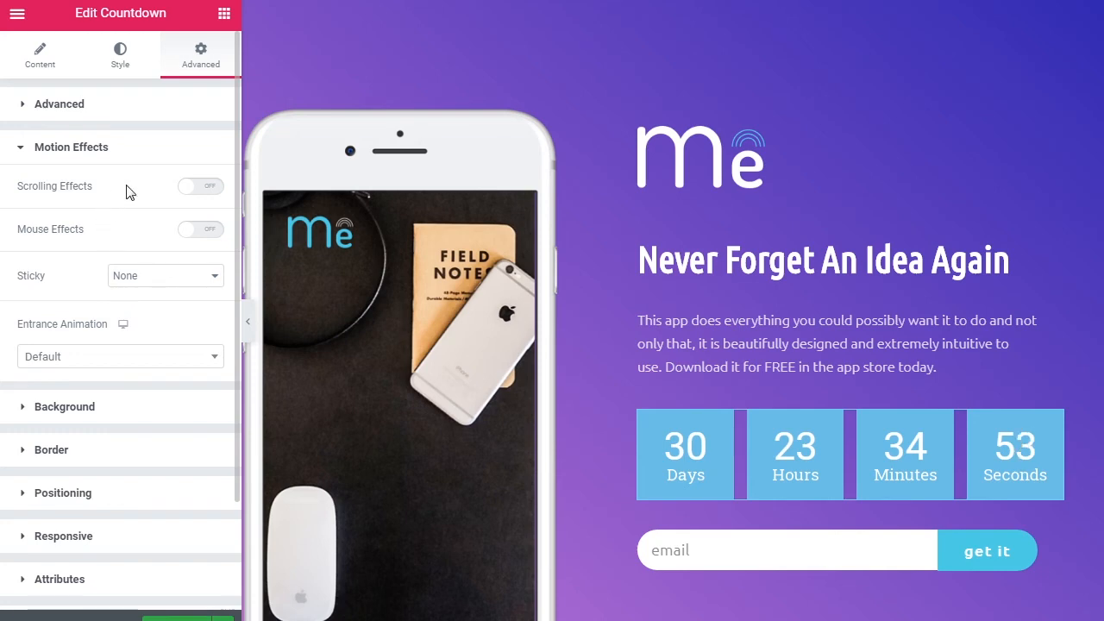
{"action": "left_click", "coordinate": [197, 191]}
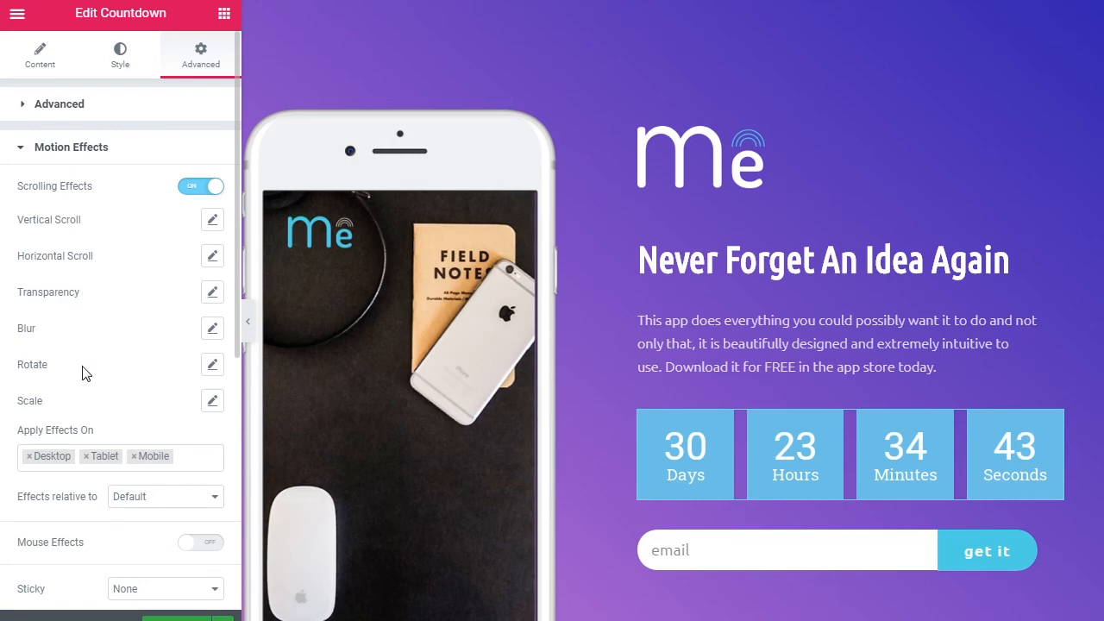
{"action": "left_click", "coordinate": [209, 226]}
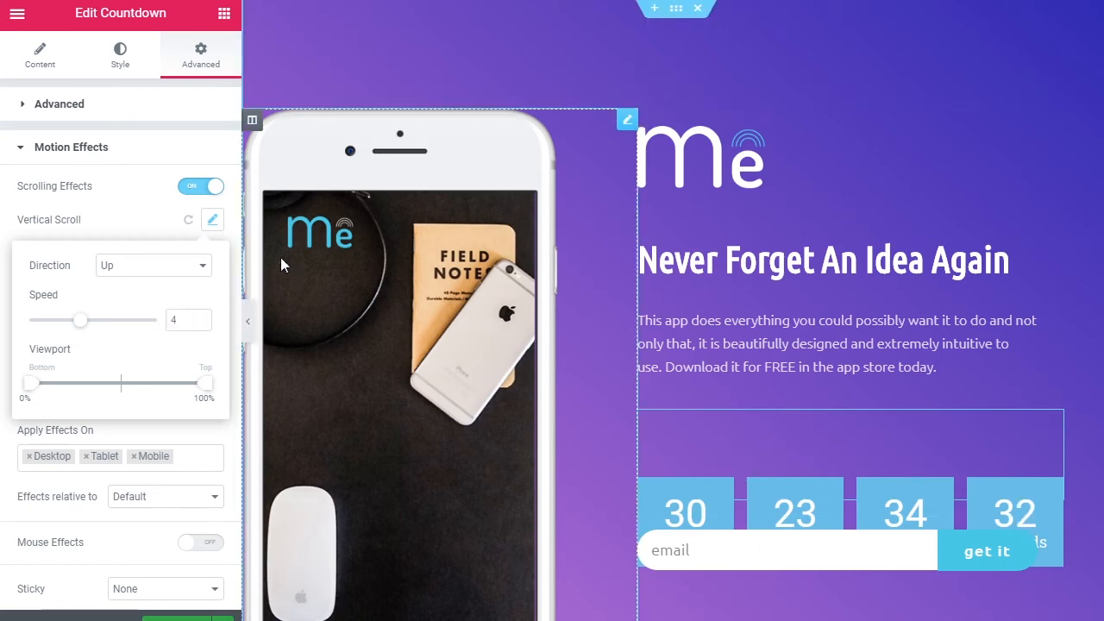
{"action": "left_click", "coordinate": [200, 221]}
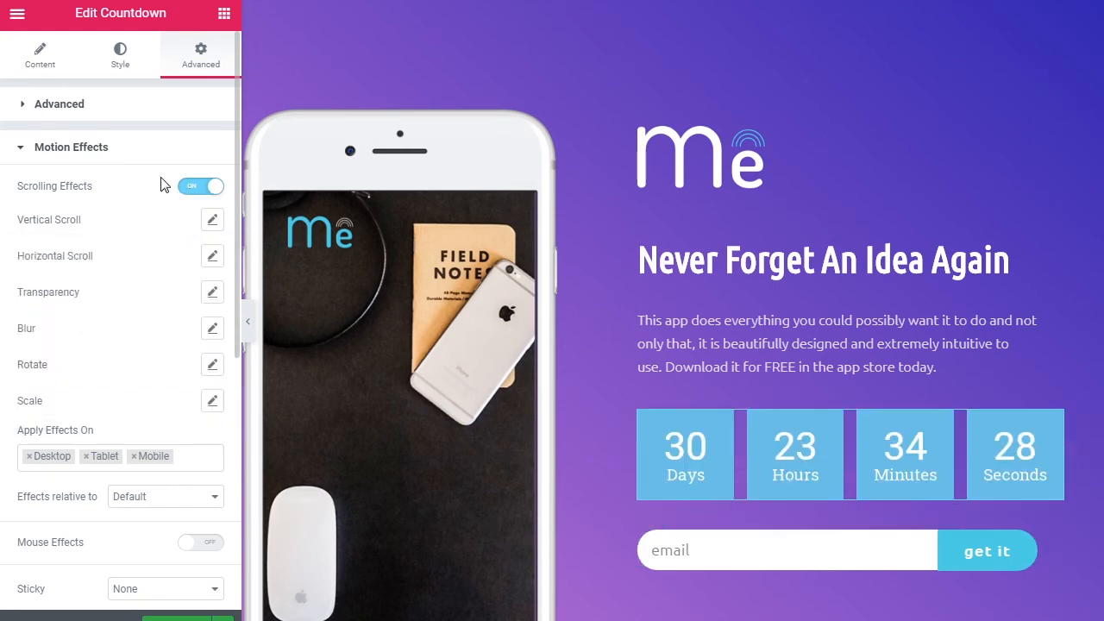
{"action": "left_click", "coordinate": [206, 188]}
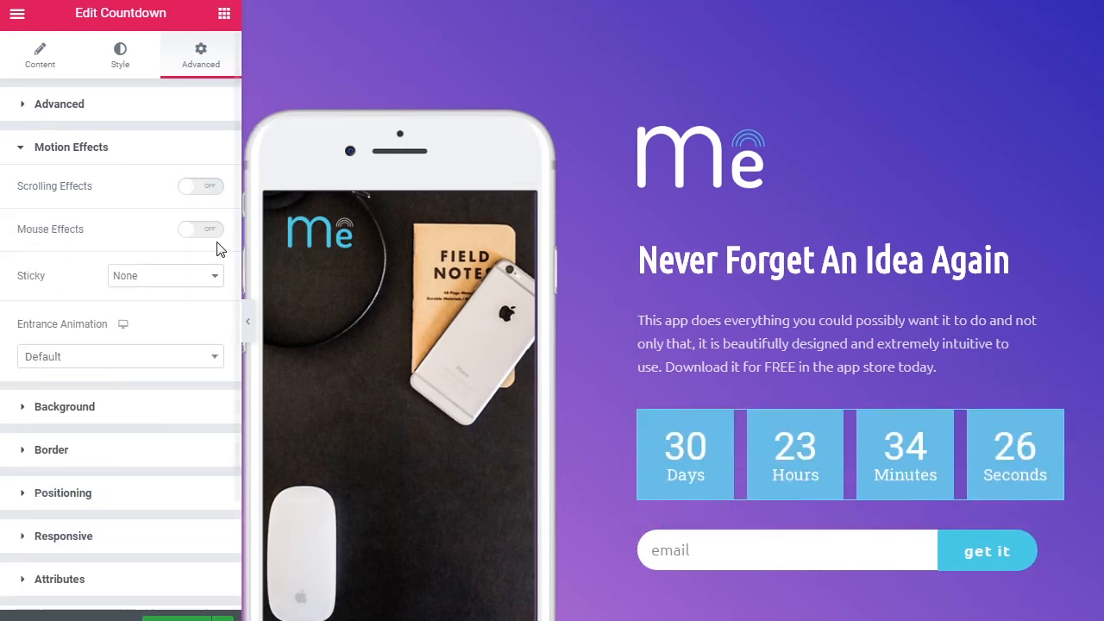
Step: Try the Mouse Track mouse effect on the countdown and switch Mouse Effects off again
{"action": "left_click", "coordinate": [207, 230]}
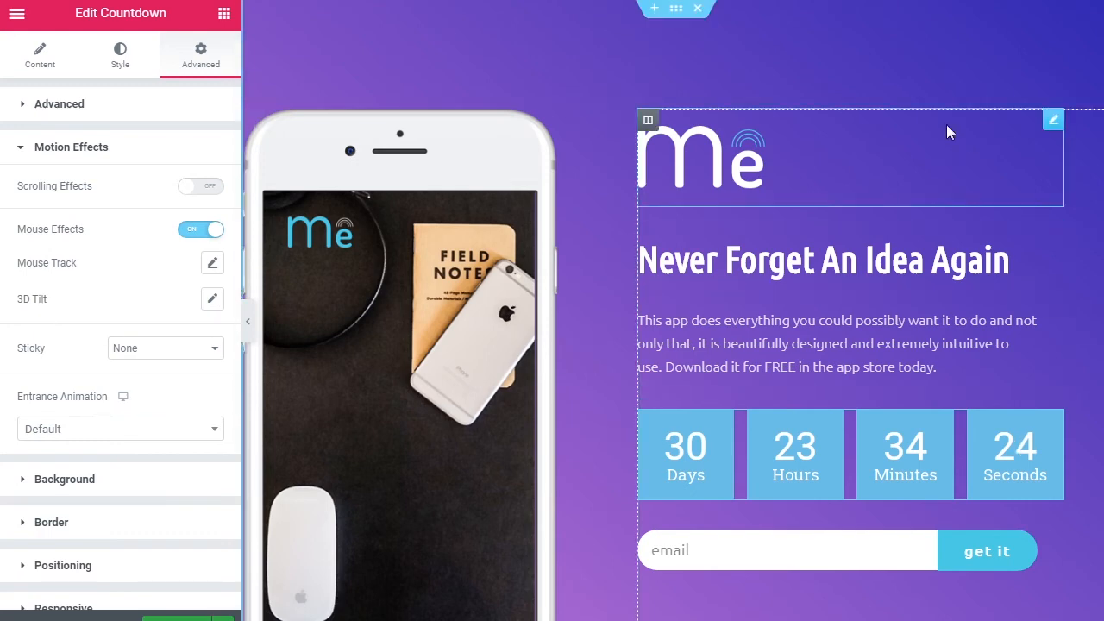
{"action": "left_click", "coordinate": [212, 263]}
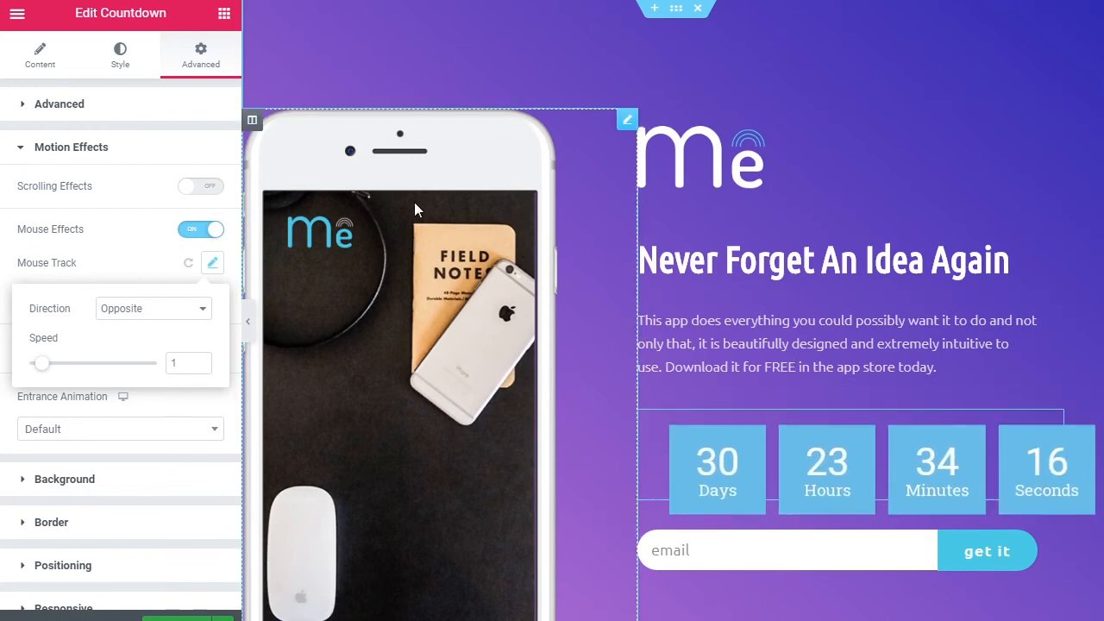
{"action": "left_click", "coordinate": [194, 230]}
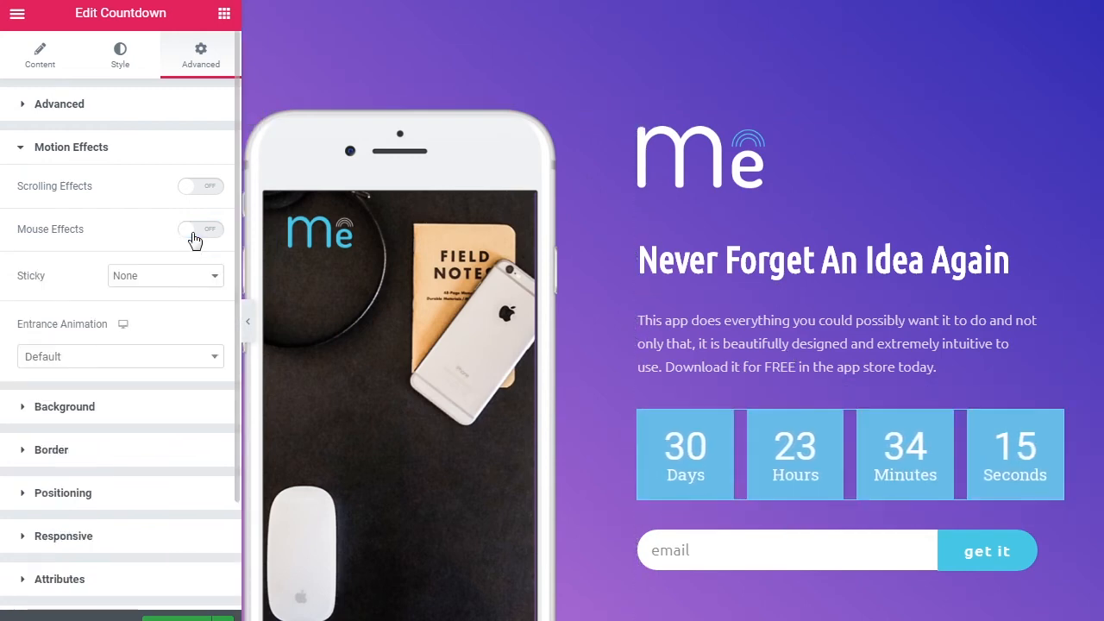
Step: Try Sticky set to Top on the countdown, test it through the Save Your Creativity section, and set Sticky back to None
{"action": "left_click", "coordinate": [168, 278]}
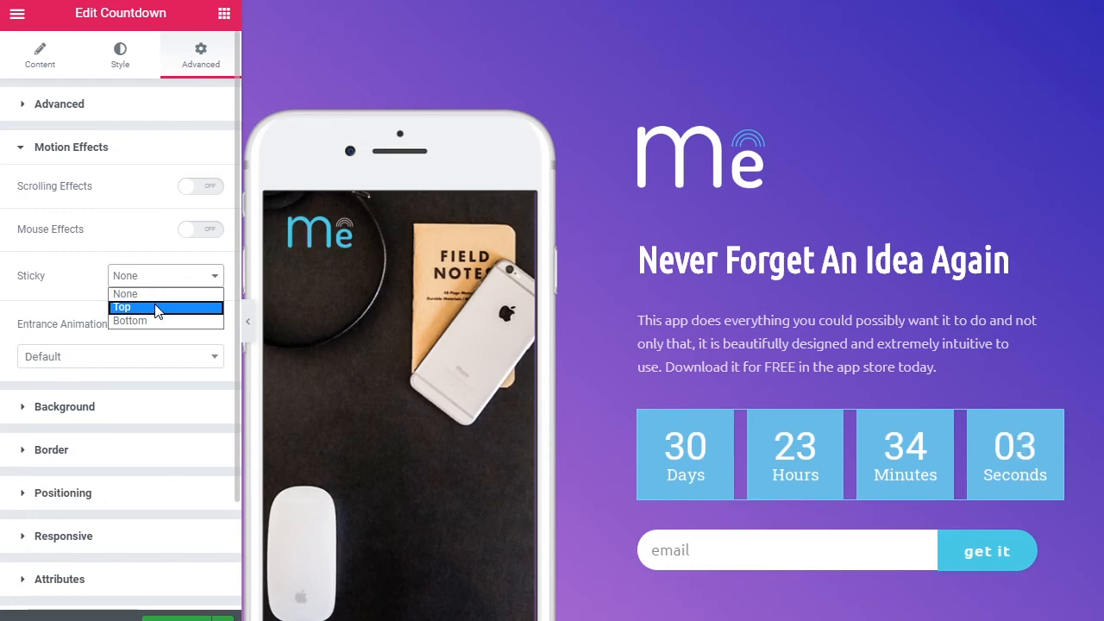
{"action": "left_click", "coordinate": [157, 308]}
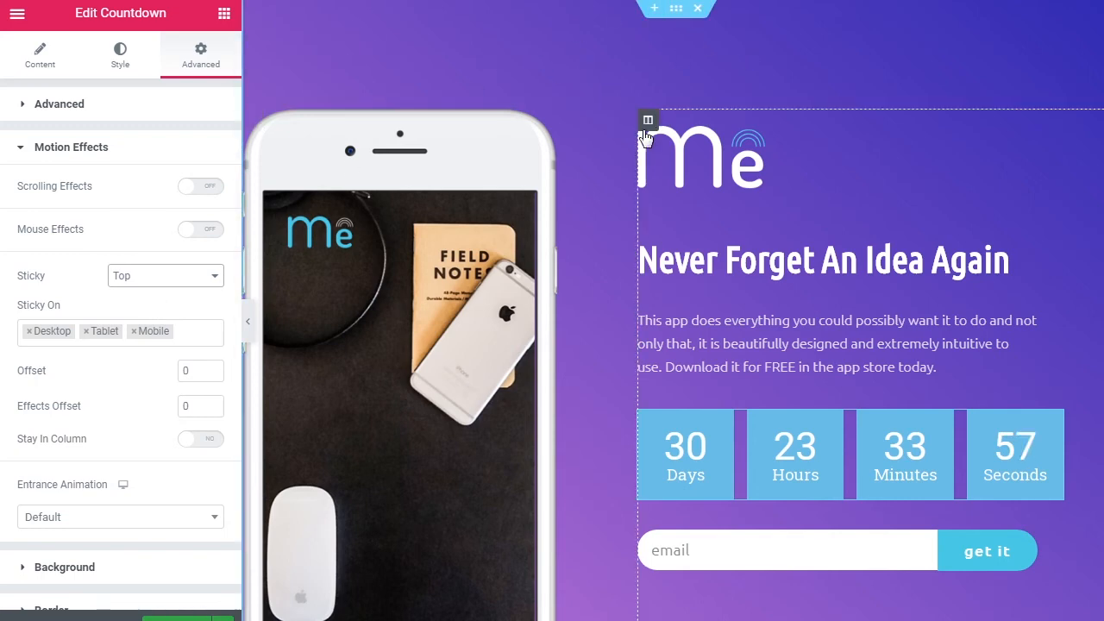
{"action": "scroll", "coordinate": [626, 270], "scroll_direction": "down", "scroll_amount": 1}
{"action": "scroll", "coordinate": [626, 270], "scroll_direction": "down", "scroll_amount": 5}
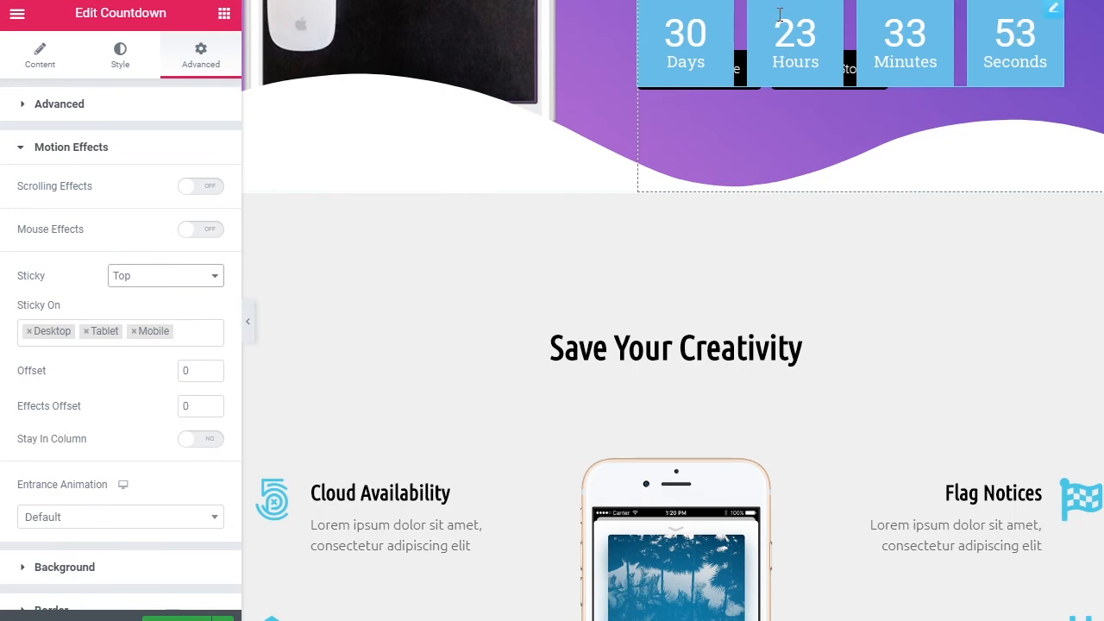
{"action": "scroll", "coordinate": [865, 277], "scroll_direction": "down", "scroll_amount": 2}
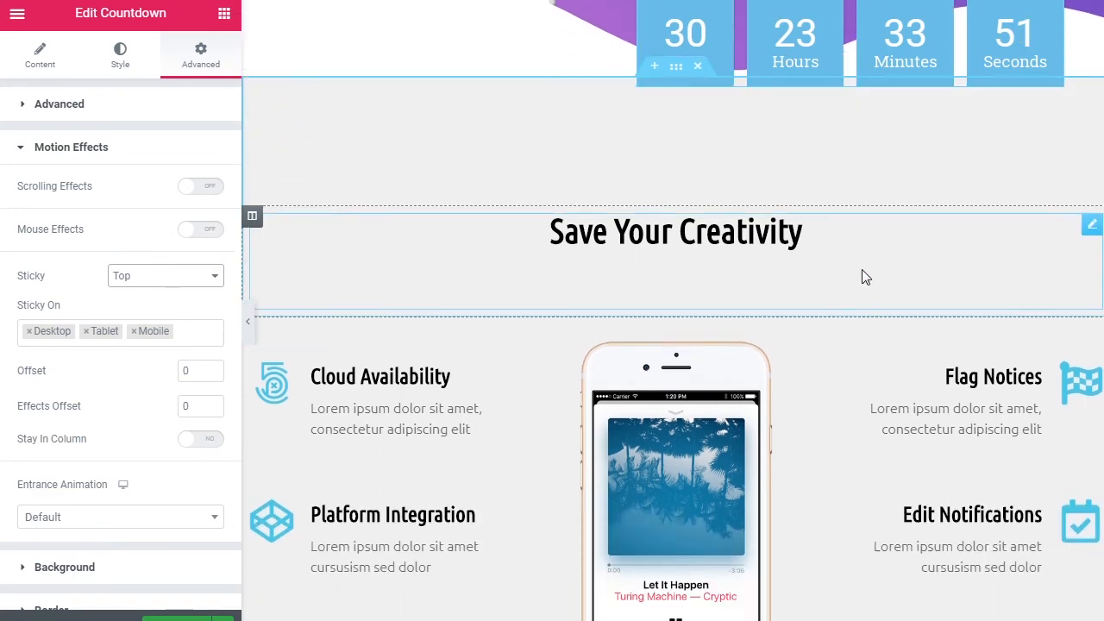
{"action": "scroll", "coordinate": [865, 277], "scroll_direction": "up", "scroll_amount": 3}
{"action": "scroll", "coordinate": [865, 277], "scroll_direction": "up", "scroll_amount": 4}
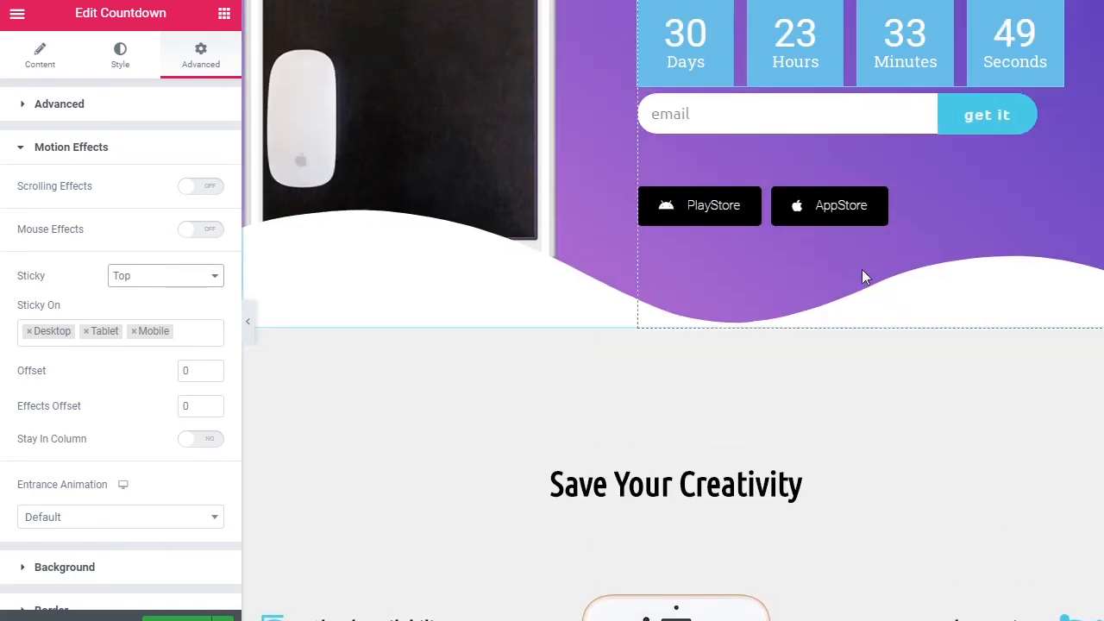
{"action": "scroll", "coordinate": [863, 271], "scroll_direction": "down", "scroll_amount": 3}
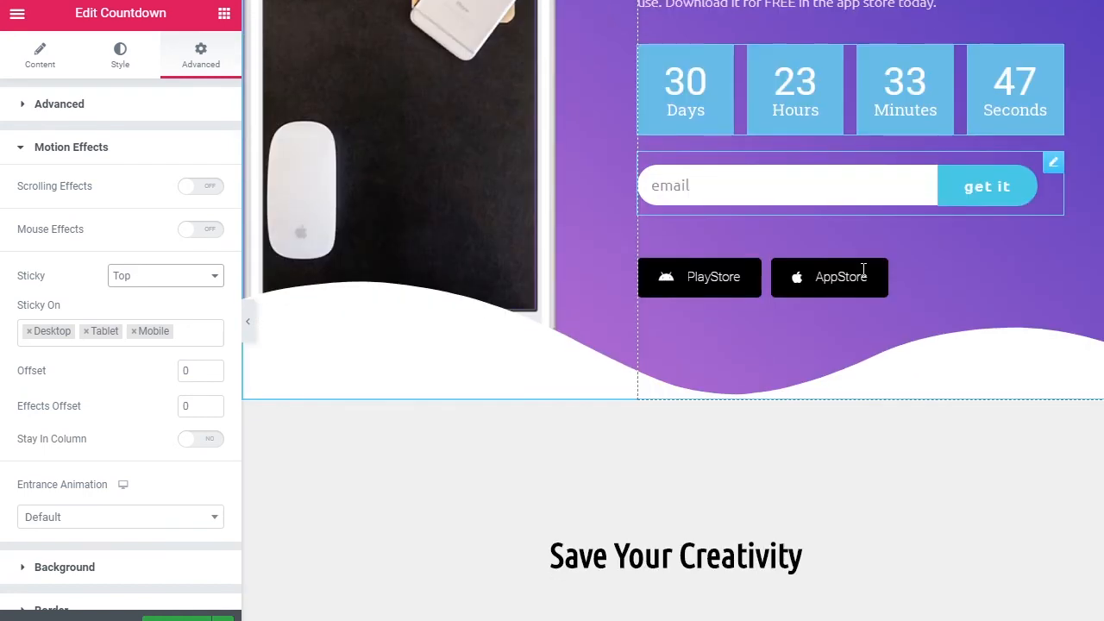
{"action": "scroll", "coordinate": [866, 277], "scroll_direction": "down", "scroll_amount": 3}
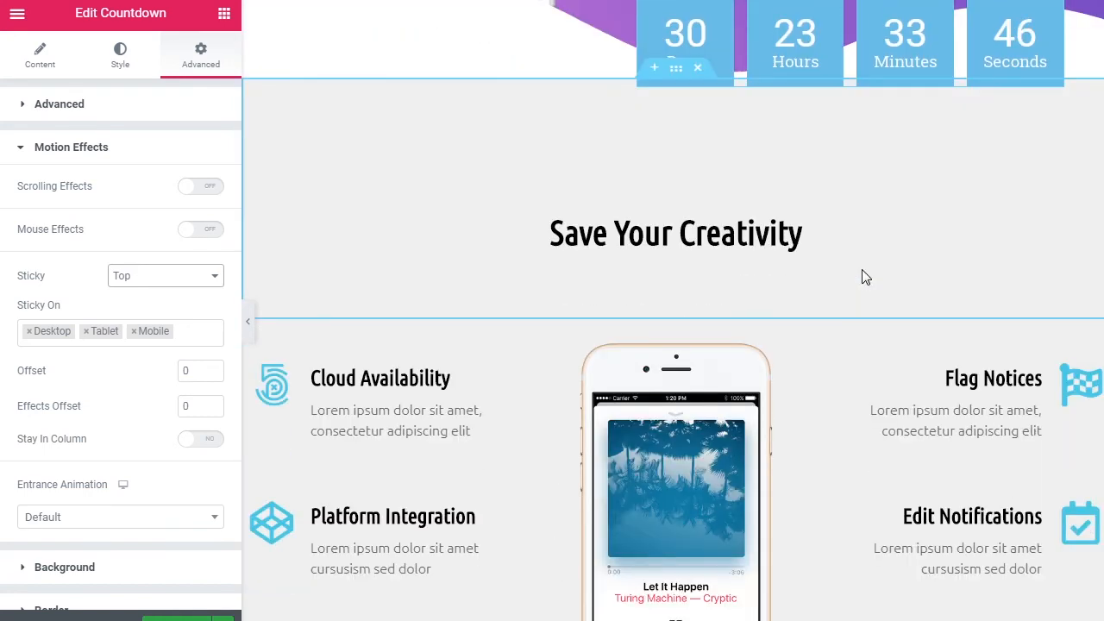
{"action": "scroll", "coordinate": [865, 277], "scroll_direction": "down", "scroll_amount": 2}
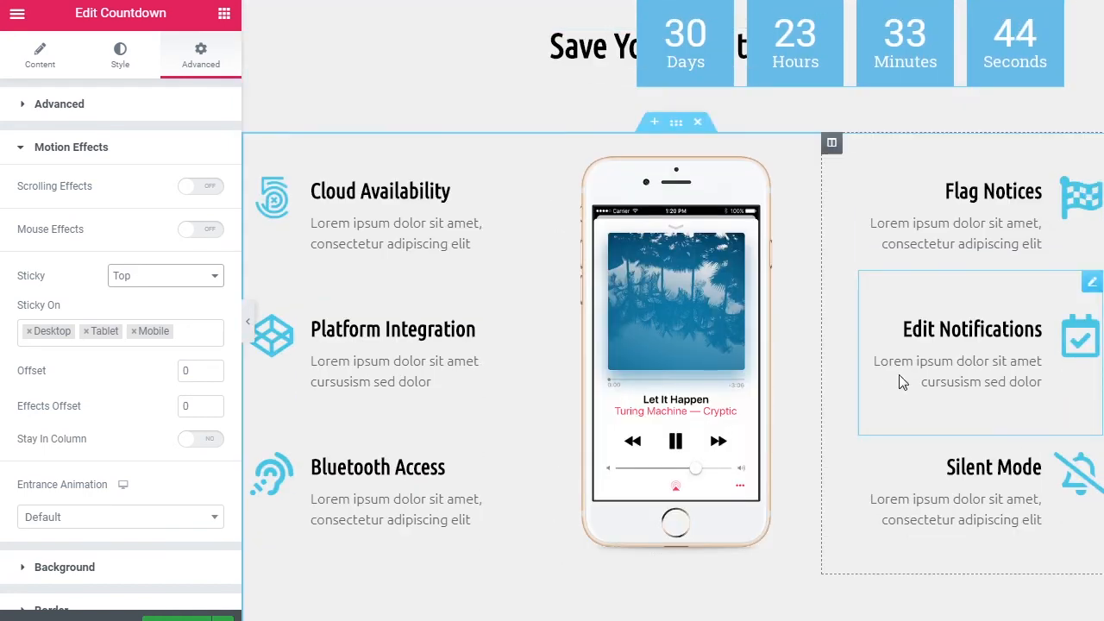
{"action": "scroll", "coordinate": [898, 378], "scroll_direction": "down", "scroll_amount": 2}
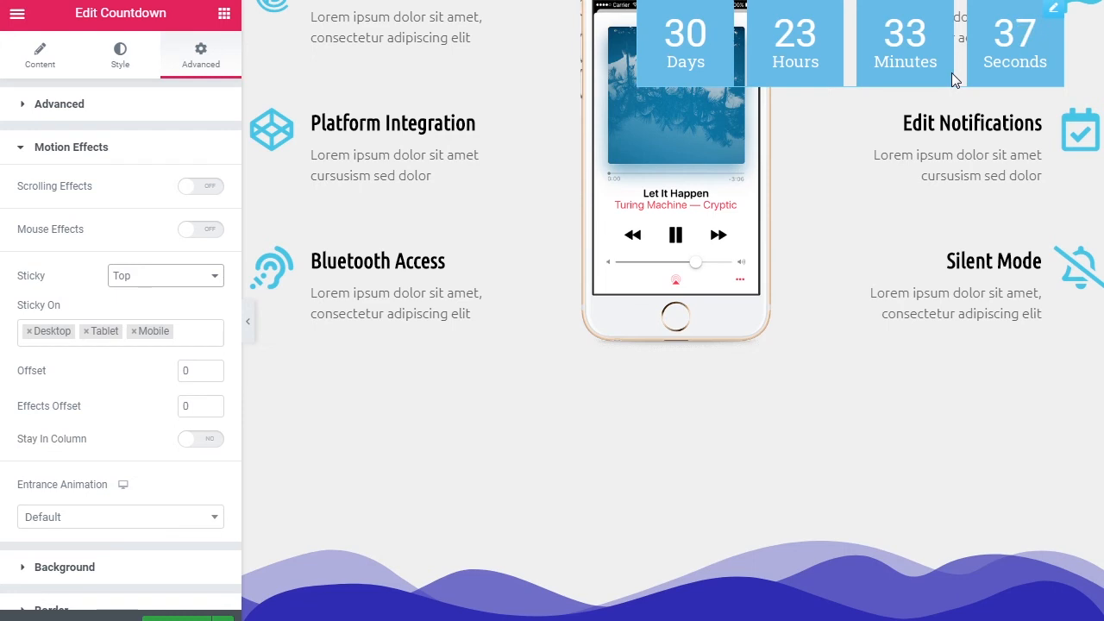
{"action": "scroll", "coordinate": [895, 198], "scroll_direction": "up", "scroll_amount": 2}
{"action": "scroll", "coordinate": [897, 204], "scroll_direction": "up", "scroll_amount": 5}
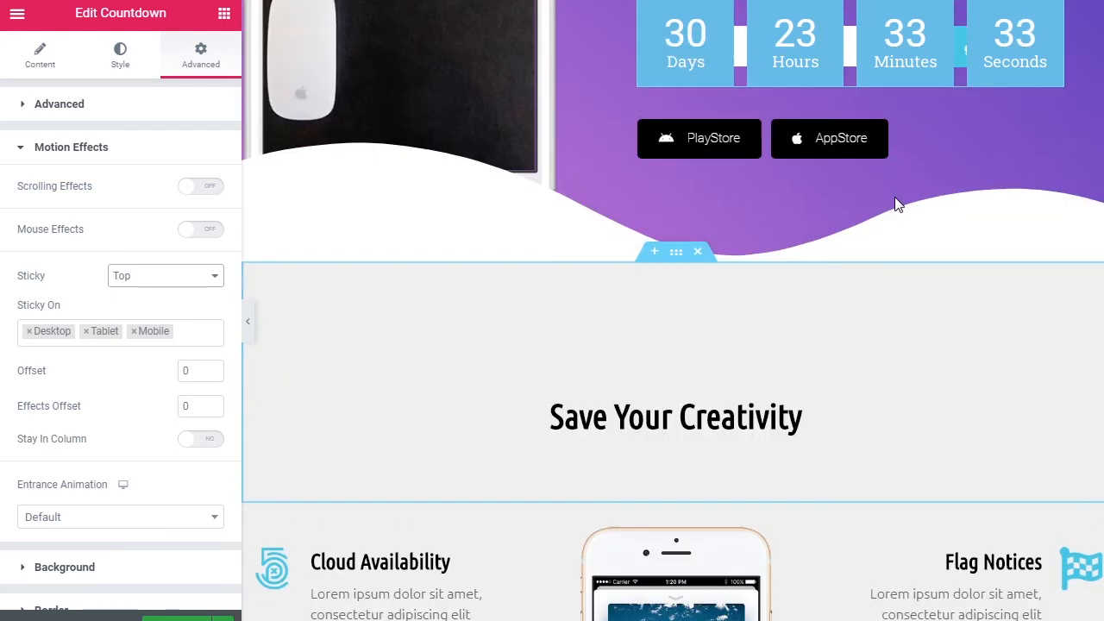
{"action": "scroll", "coordinate": [895, 204], "scroll_direction": "up", "scroll_amount": 1}
{"action": "scroll", "coordinate": [895, 198], "scroll_direction": "up", "scroll_amount": 2}
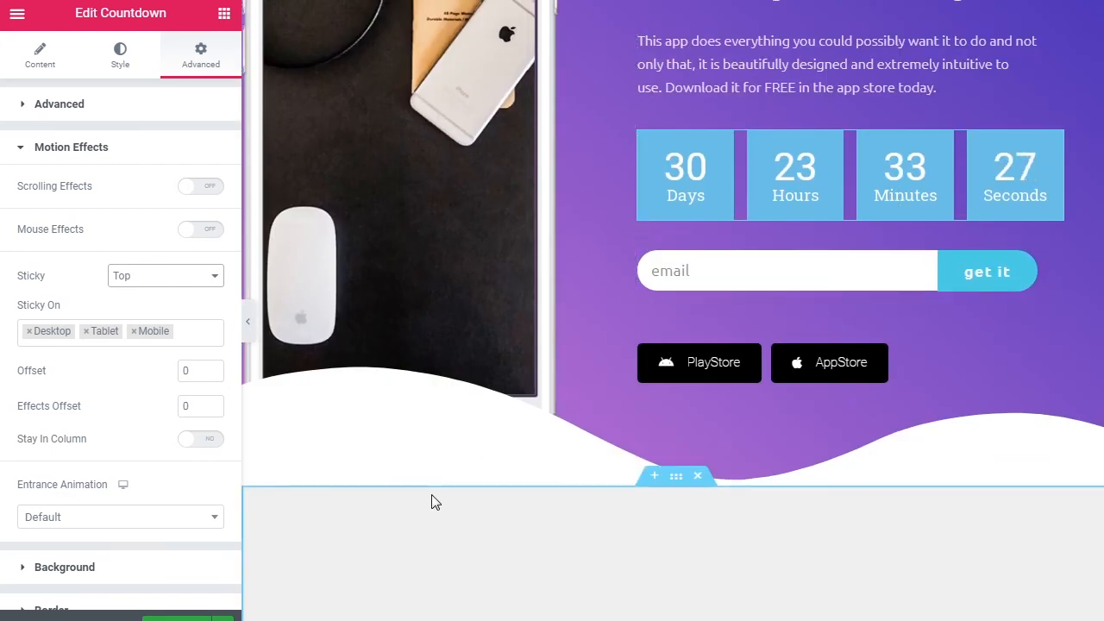
{"action": "scroll", "coordinate": [431, 494], "scroll_direction": "up", "scroll_amount": 3}
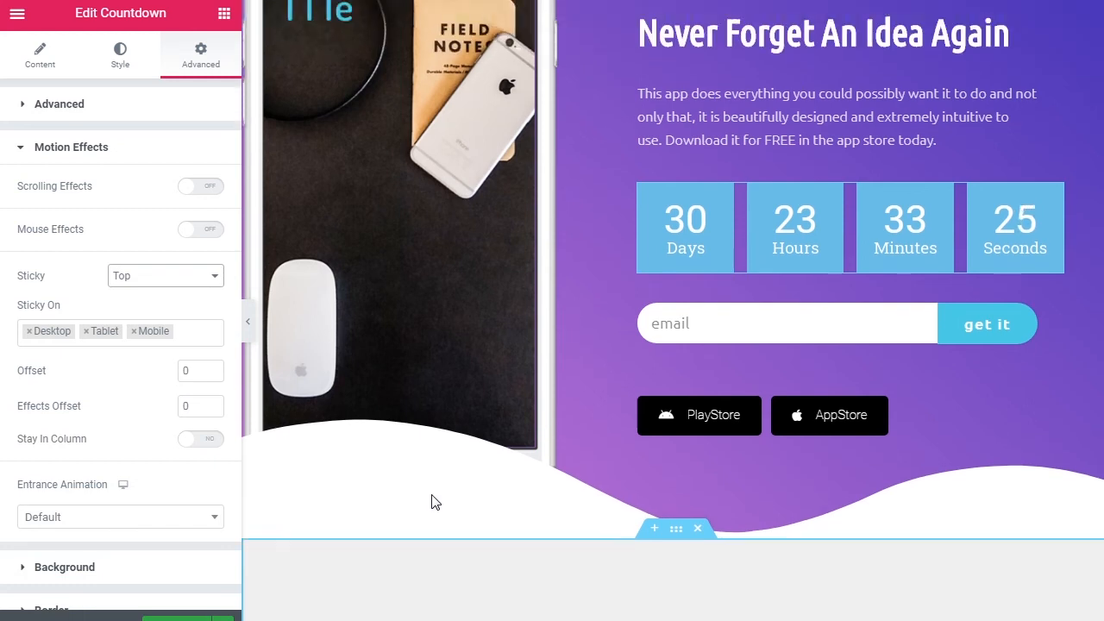
{"action": "left_click", "coordinate": [144, 278]}
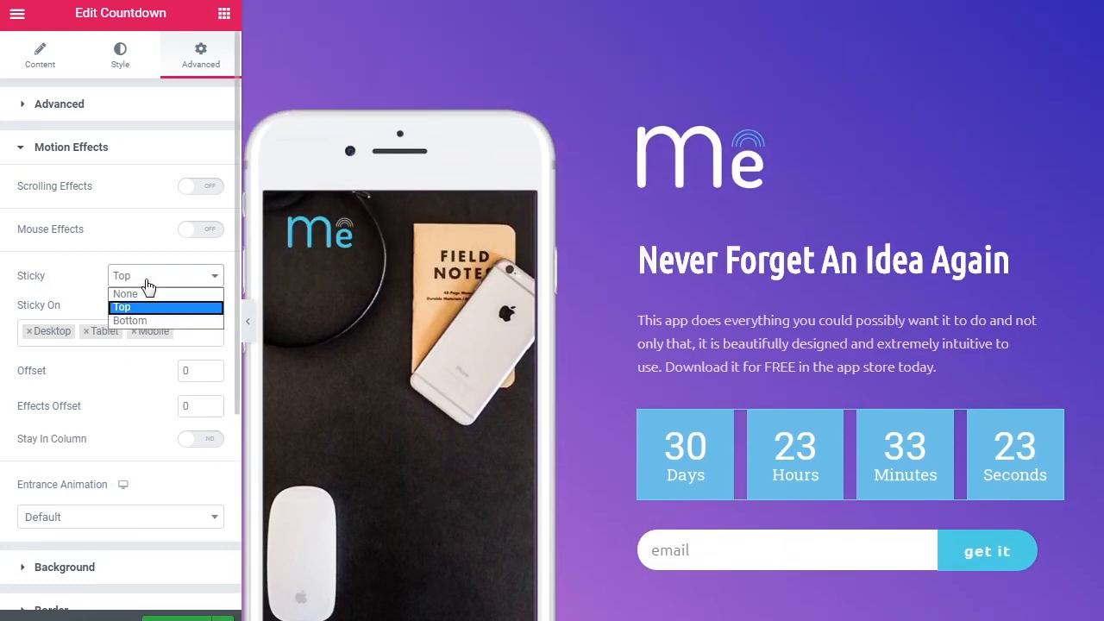
{"action": "left_click", "coordinate": [146, 295]}
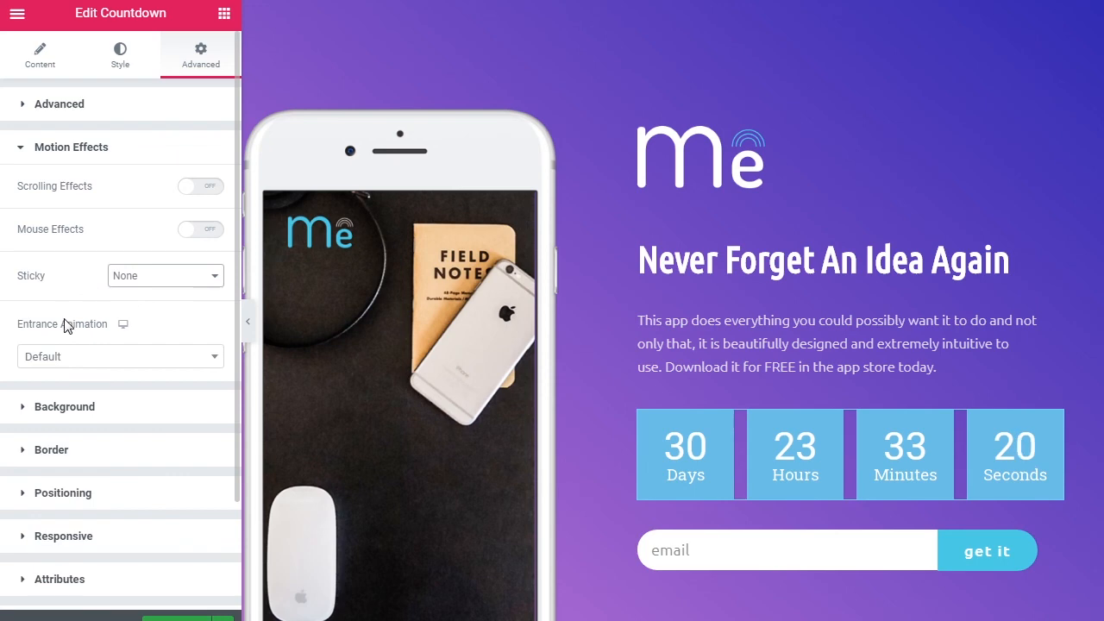
Step: Try the Fade In Left and Zoom In Up entrance animations on the countdown and look through the bouncing animations
{"action": "left_click", "coordinate": [129, 359]}
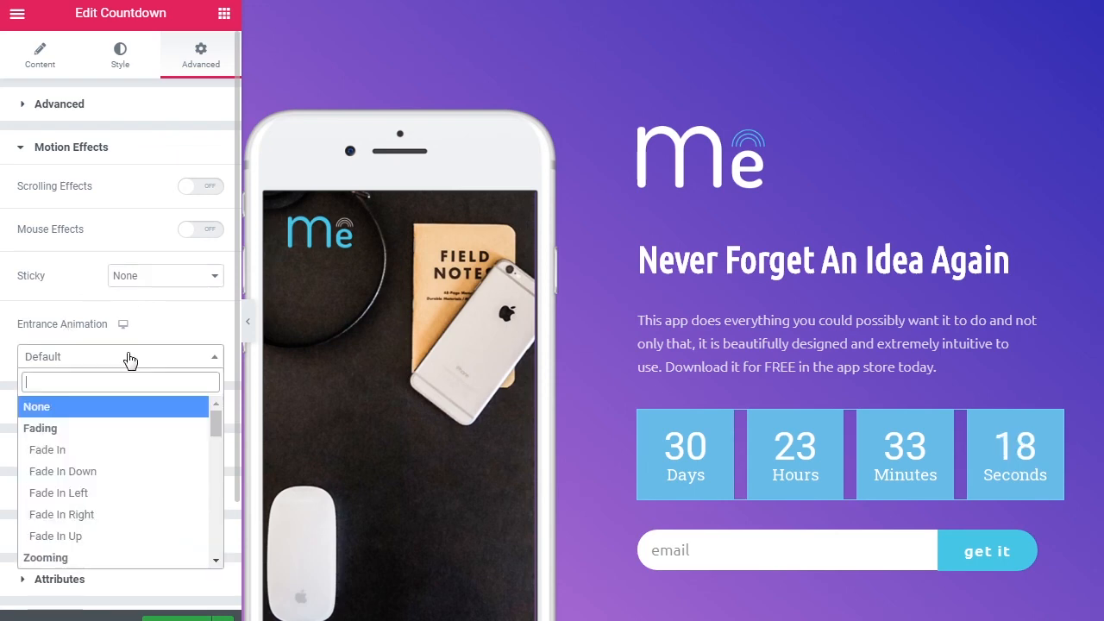
{"action": "left_click", "coordinate": [129, 494]}
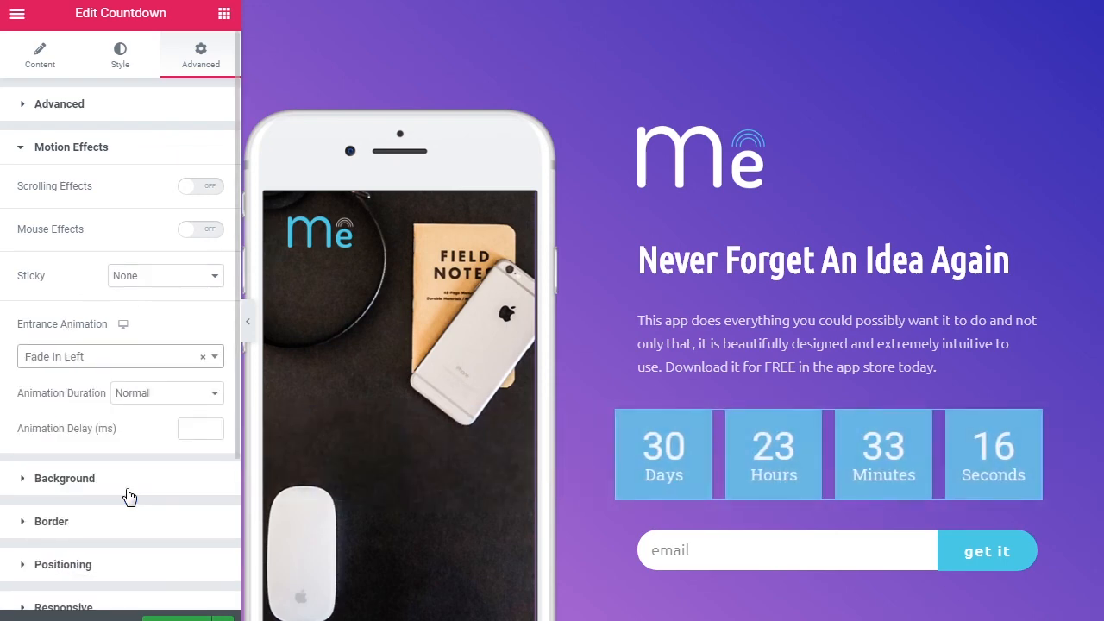
{"action": "left_click", "coordinate": [138, 356]}
{"action": "scroll", "coordinate": [101, 515], "scroll_direction": "down", "scroll_amount": 5}
{"action": "left_click", "coordinate": [98, 470]}
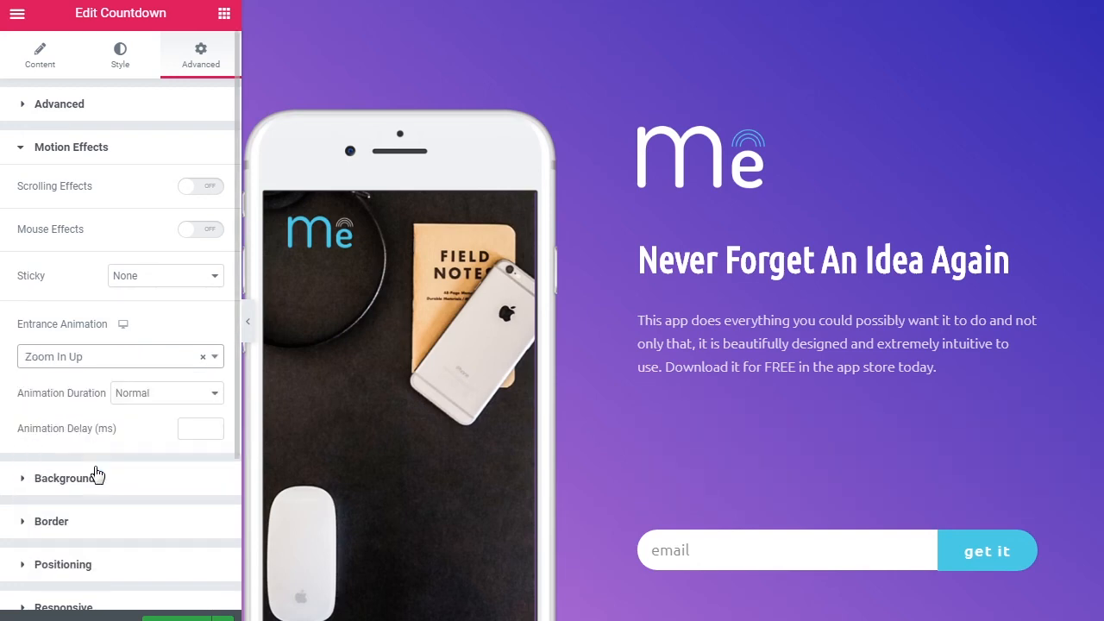
{"action": "left_click", "coordinate": [120, 356]}
{"action": "scroll", "coordinate": [110, 437], "scroll_direction": "down", "scroll_amount": 2}
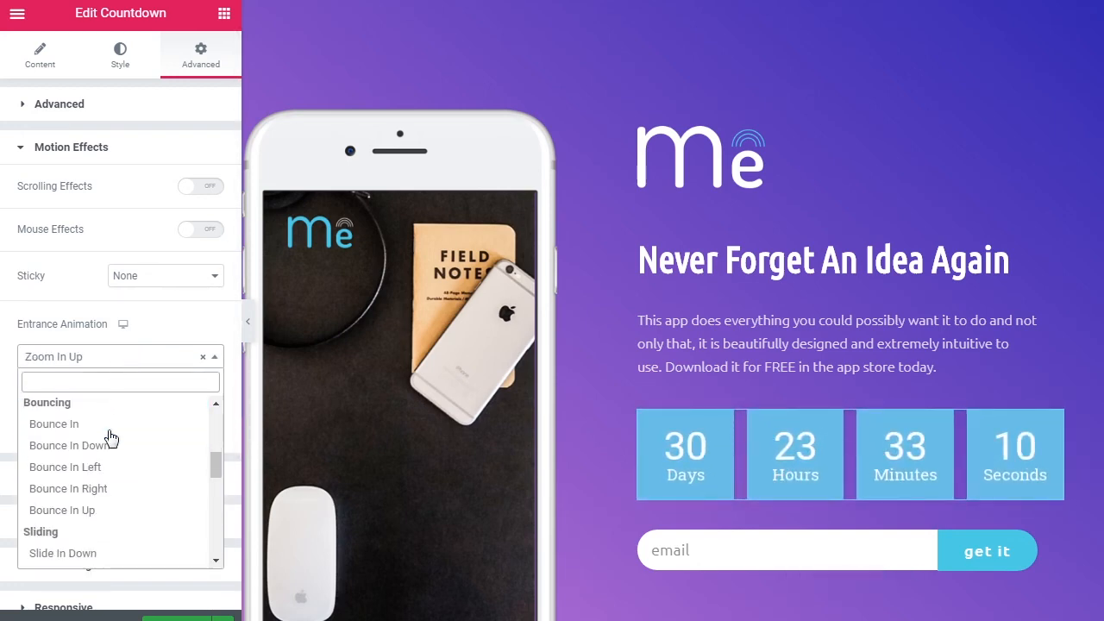
{"action": "scroll", "coordinate": [110, 438], "scroll_direction": "up", "scroll_amount": 2}
{"action": "left_click", "coordinate": [207, 361]}
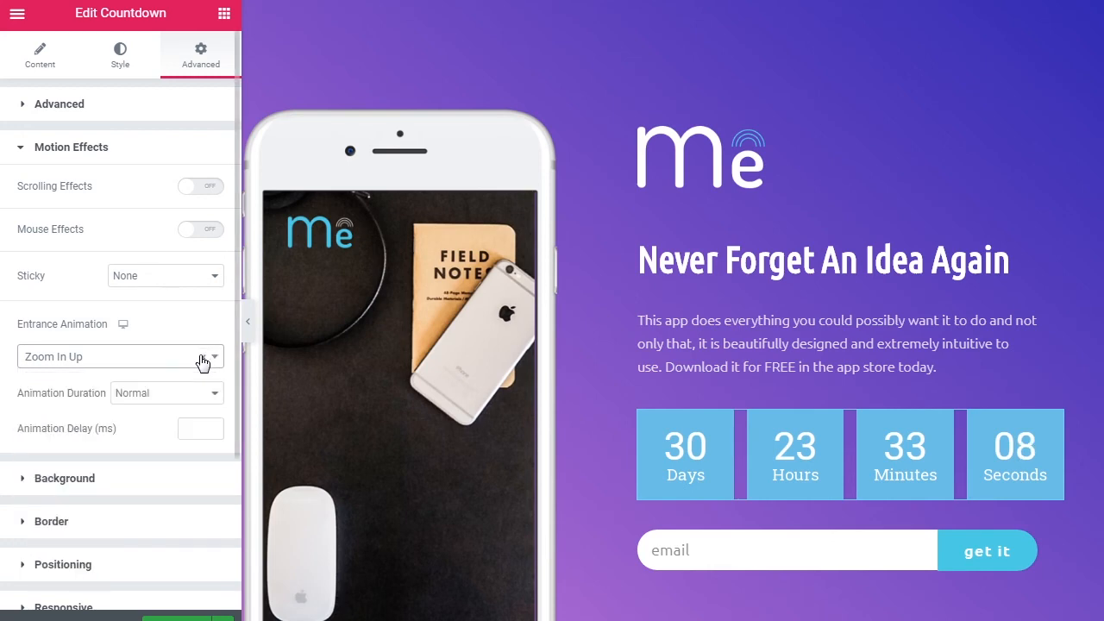
Step: Set the countdown's Entrance Animation back to Default
{"action": "left_click", "coordinate": [201, 355]}
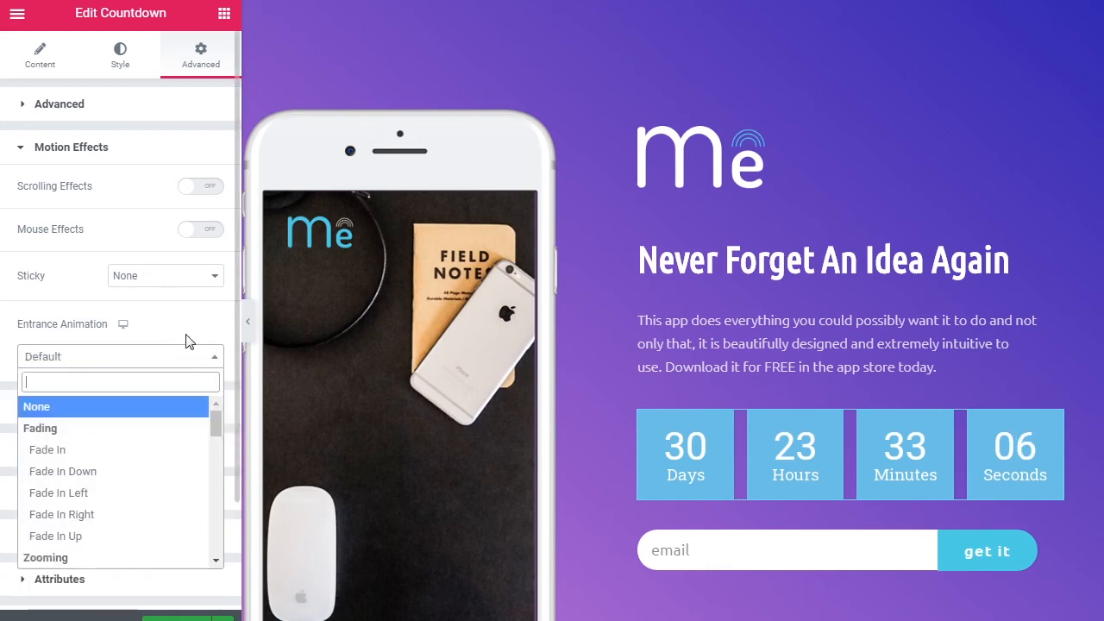
{"action": "left_click", "coordinate": [184, 333]}
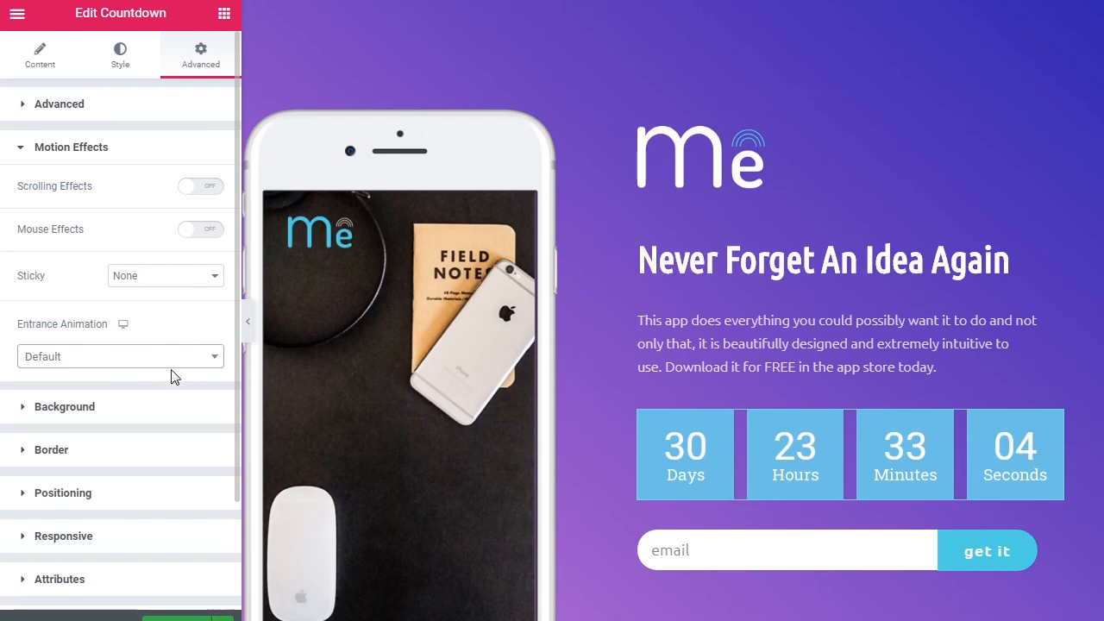
{"action": "left_click", "coordinate": [151, 412]}
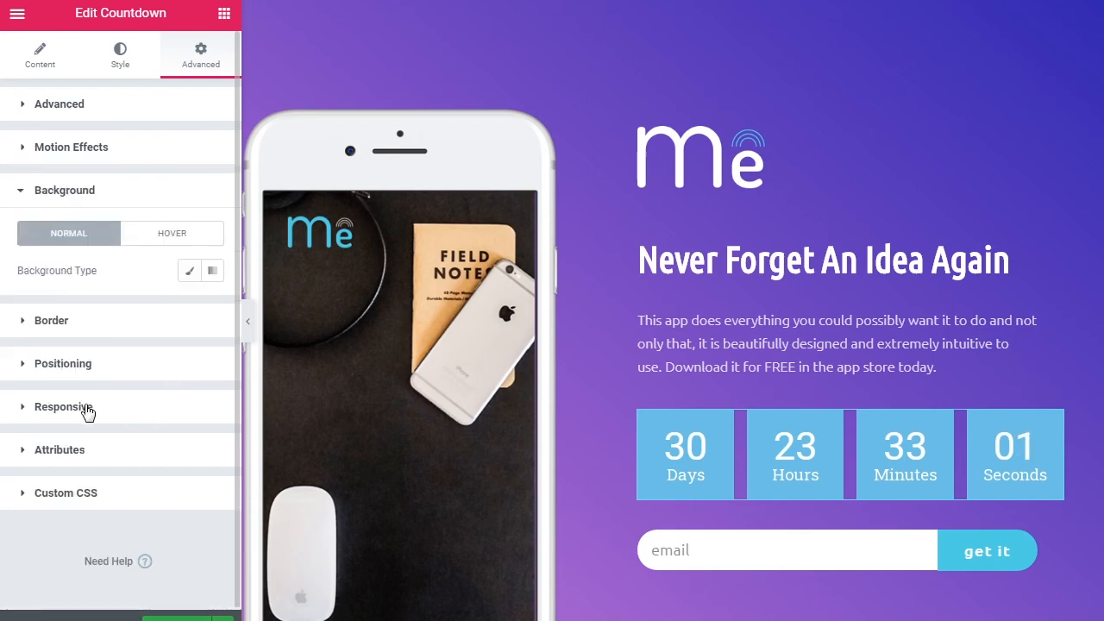
{"action": "left_click", "coordinate": [85, 411]}
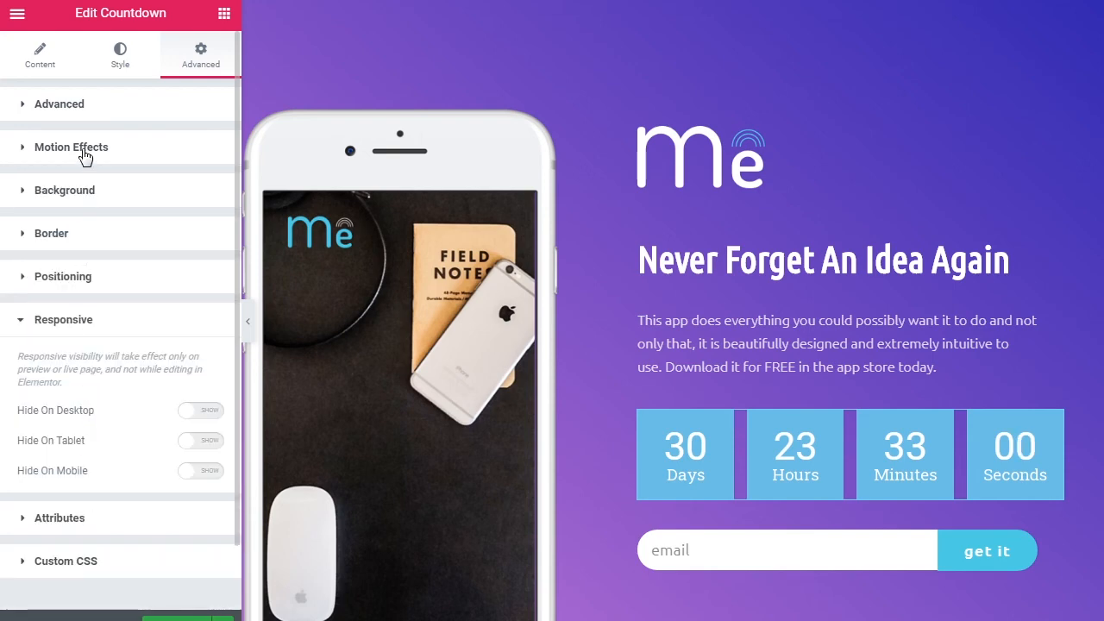
Step: Try a red Classic background color on the countdown and clear the color again
{"action": "left_click", "coordinate": [82, 205]}
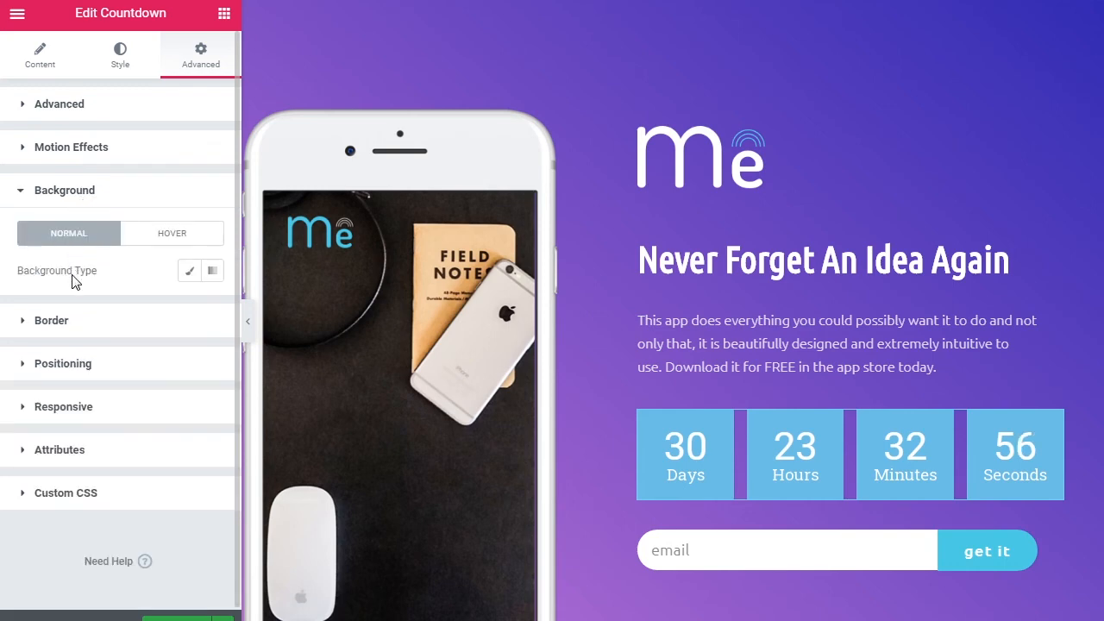
{"action": "left_click", "coordinate": [189, 273]}
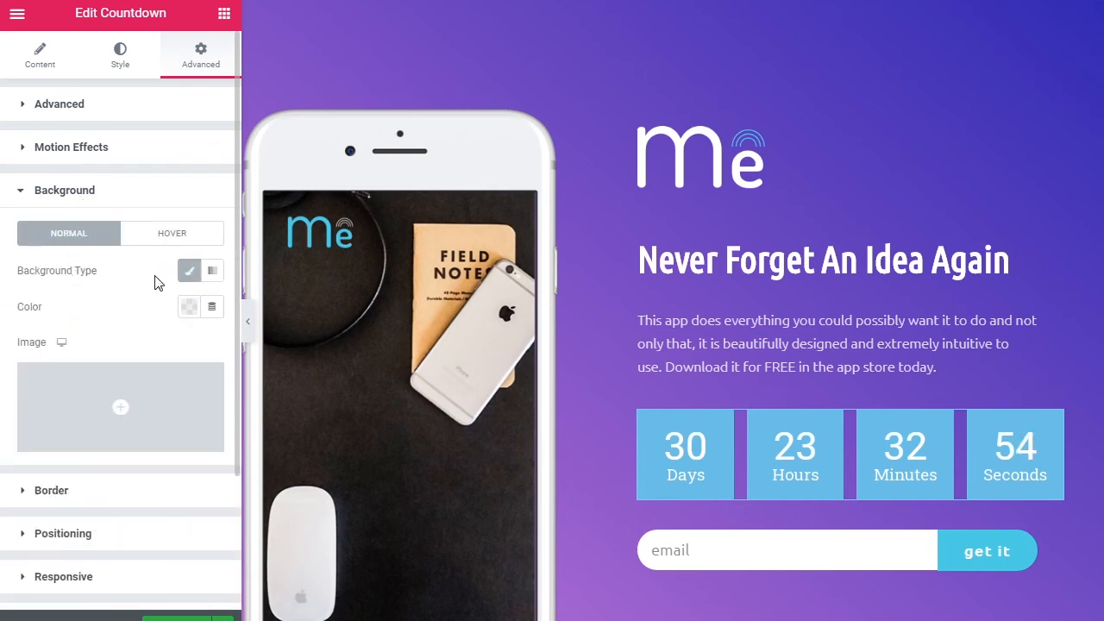
{"action": "left_click", "coordinate": [190, 312]}
{"action": "left_click", "coordinate": [255, 393]}
{"action": "left_click_drag", "start_coordinate": [259, 395], "coordinate": [272, 406]}
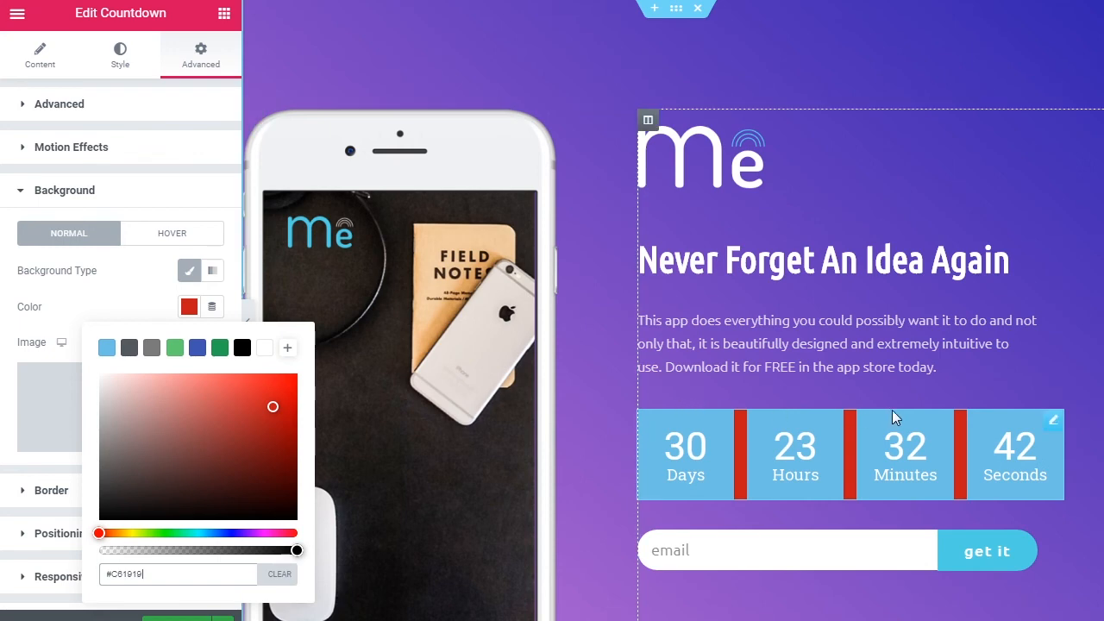
{"action": "left_click", "coordinate": [189, 307]}
{"action": "left_click", "coordinate": [190, 308]}
{"action": "left_click", "coordinate": [284, 582]}
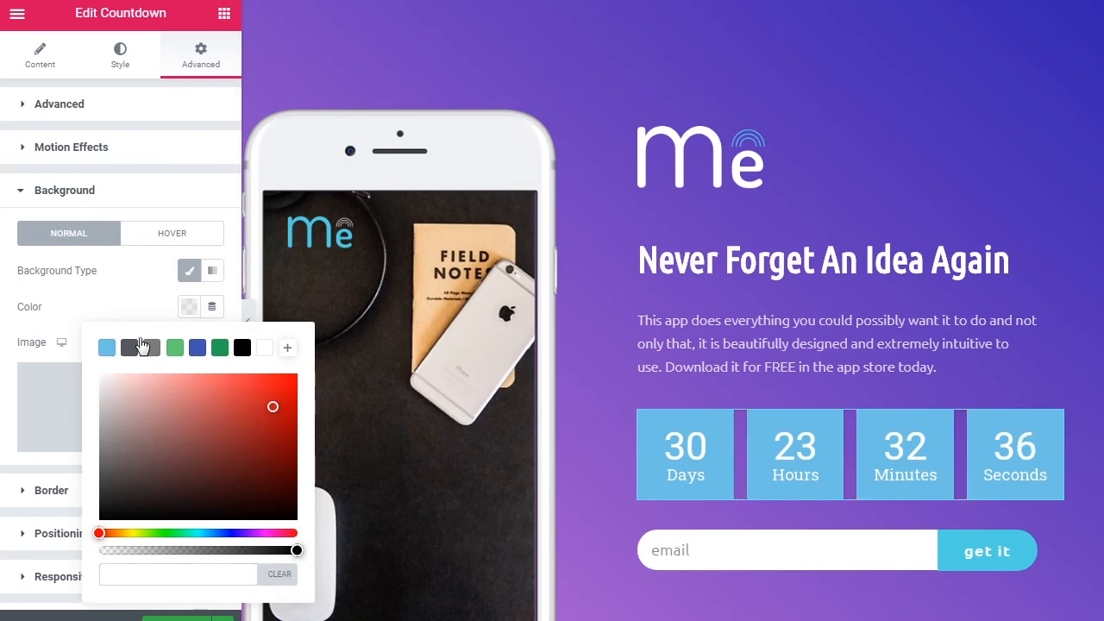
{"action": "left_click", "coordinate": [107, 288]}
Step: Try a Gradient background with a pale pink first color on the countdown, clear that color, and unset the background type
{"action": "left_click", "coordinate": [213, 275]}
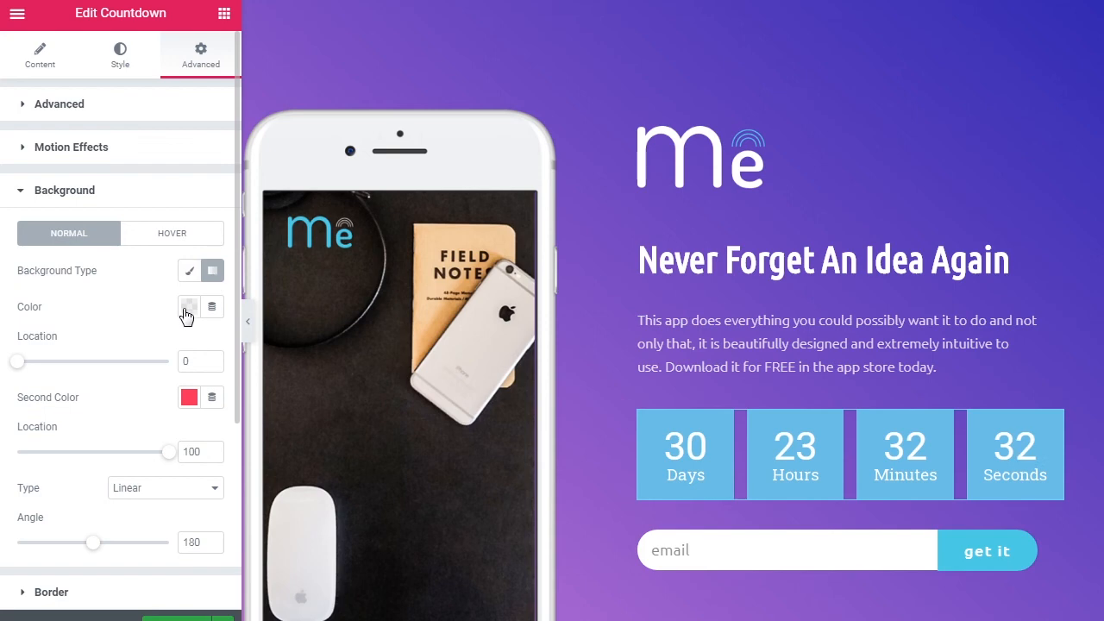
{"action": "left_click", "coordinate": [188, 307]}
{"action": "left_click", "coordinate": [120, 387]}
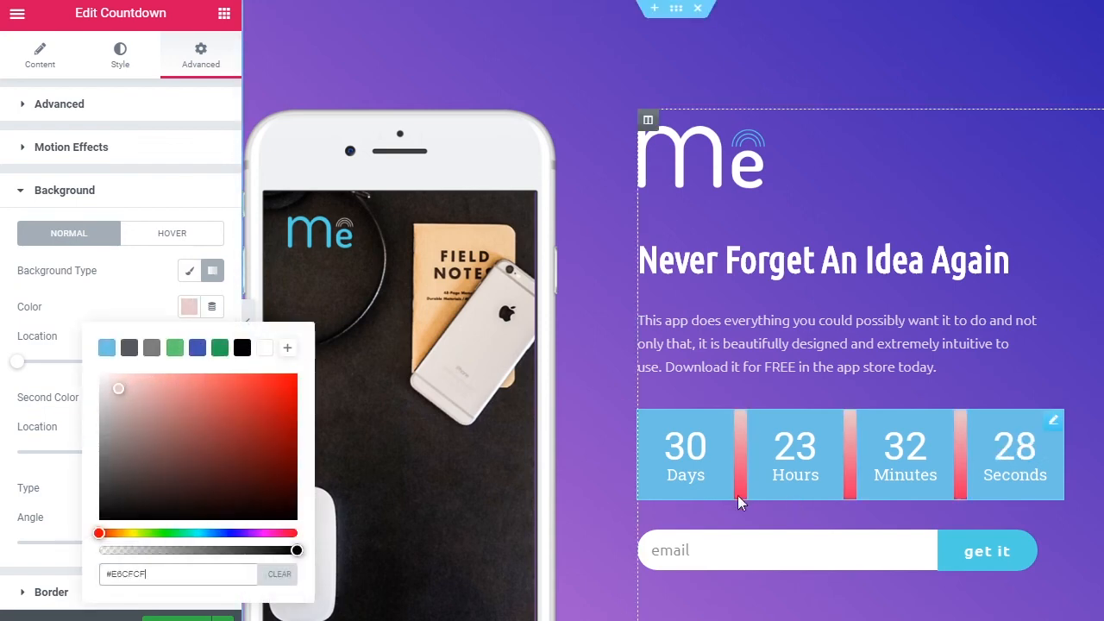
{"action": "left_click", "coordinate": [283, 575]}
{"action": "left_click", "coordinate": [110, 279]}
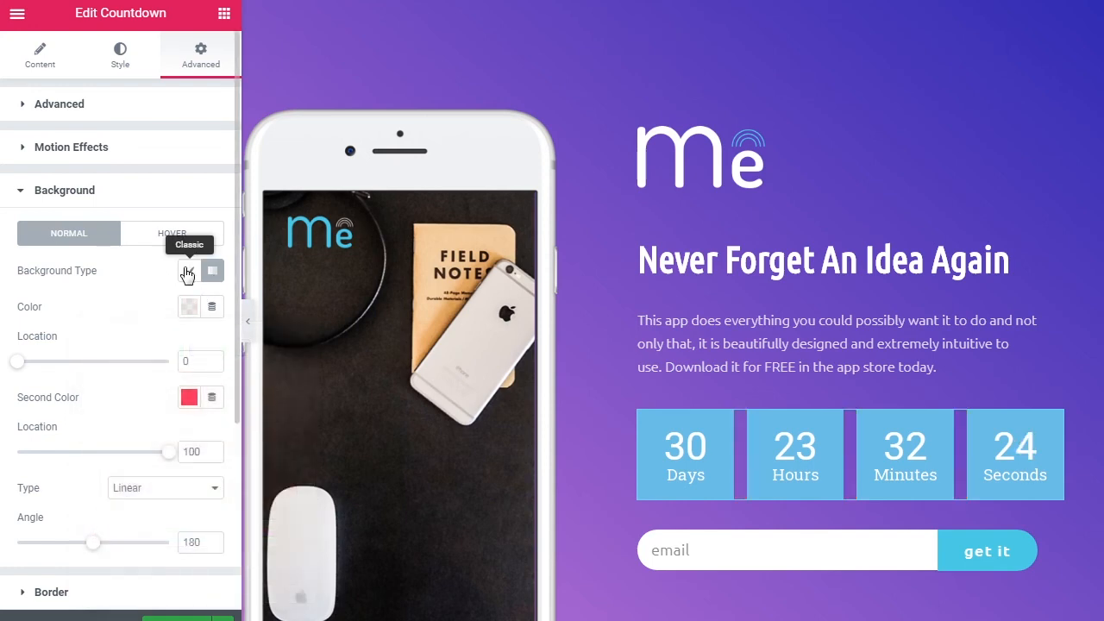
{"action": "left_click", "coordinate": [189, 271]}
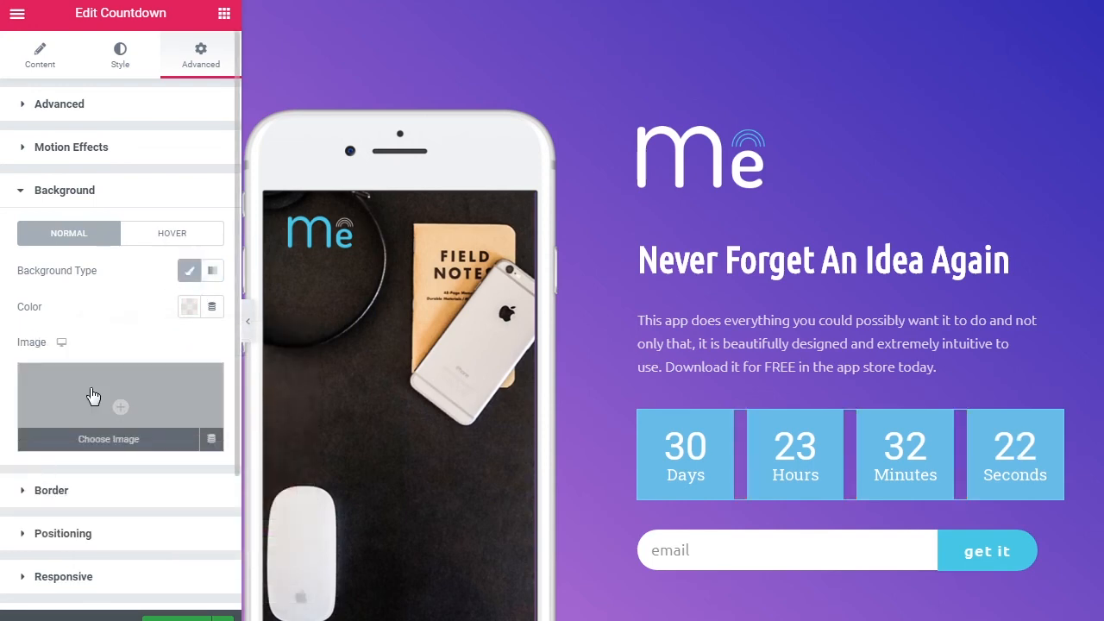
{"action": "left_click", "coordinate": [188, 273]}
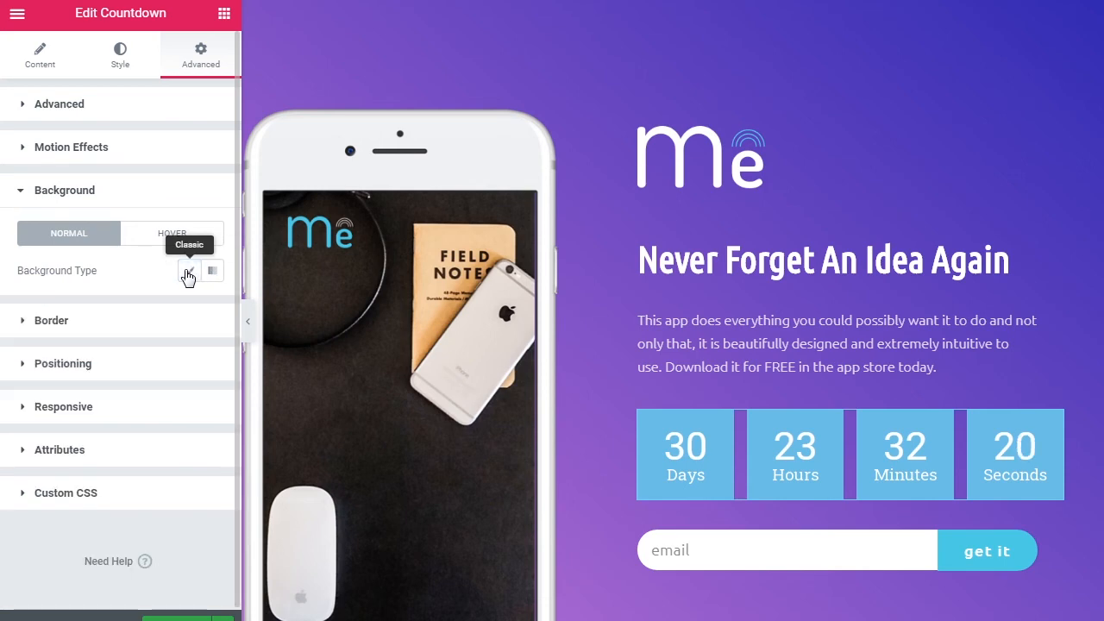
Step: Look through the countdown's normal and hover border settings, including the border types and Border Radius
{"action": "left_click", "coordinate": [52, 320]}
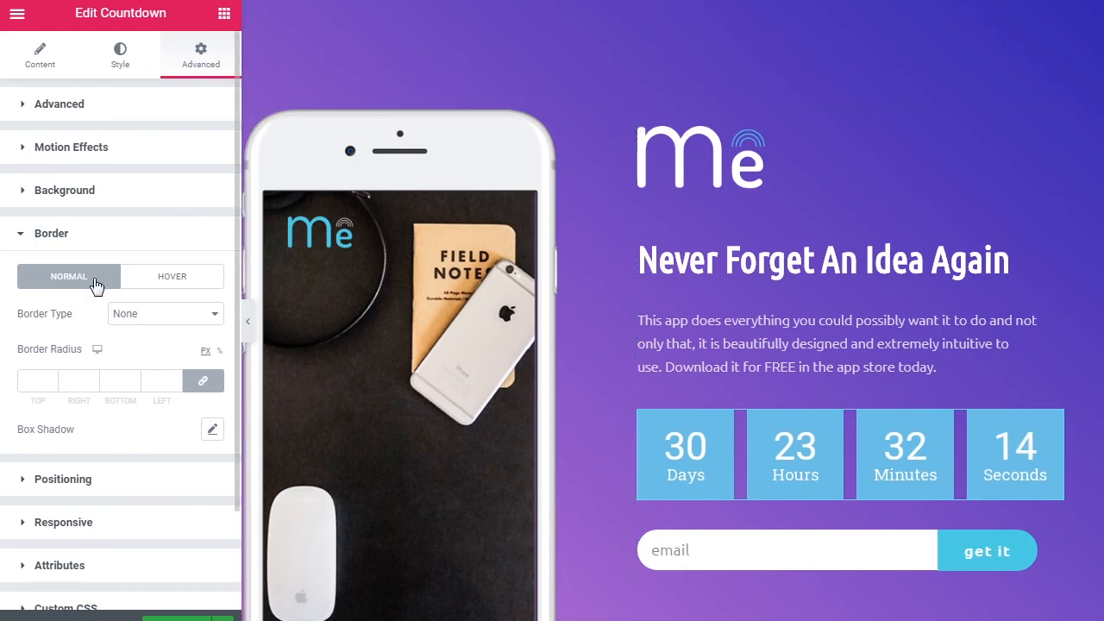
{"action": "left_click", "coordinate": [155, 321]}
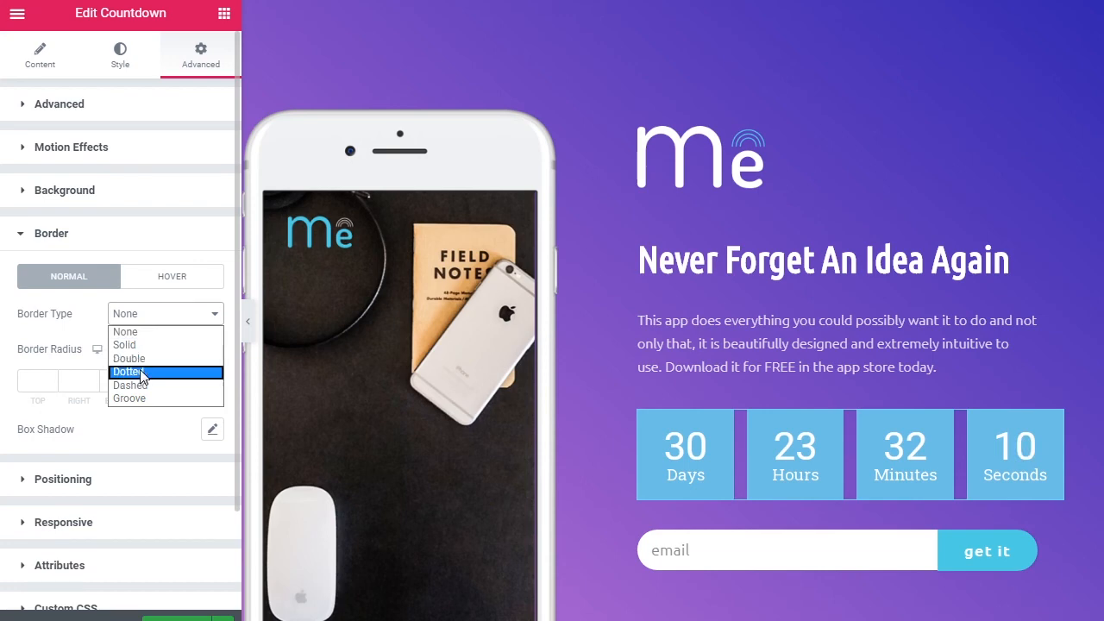
{"action": "left_click", "coordinate": [13, 336]}
{"action": "left_click", "coordinate": [35, 382]}
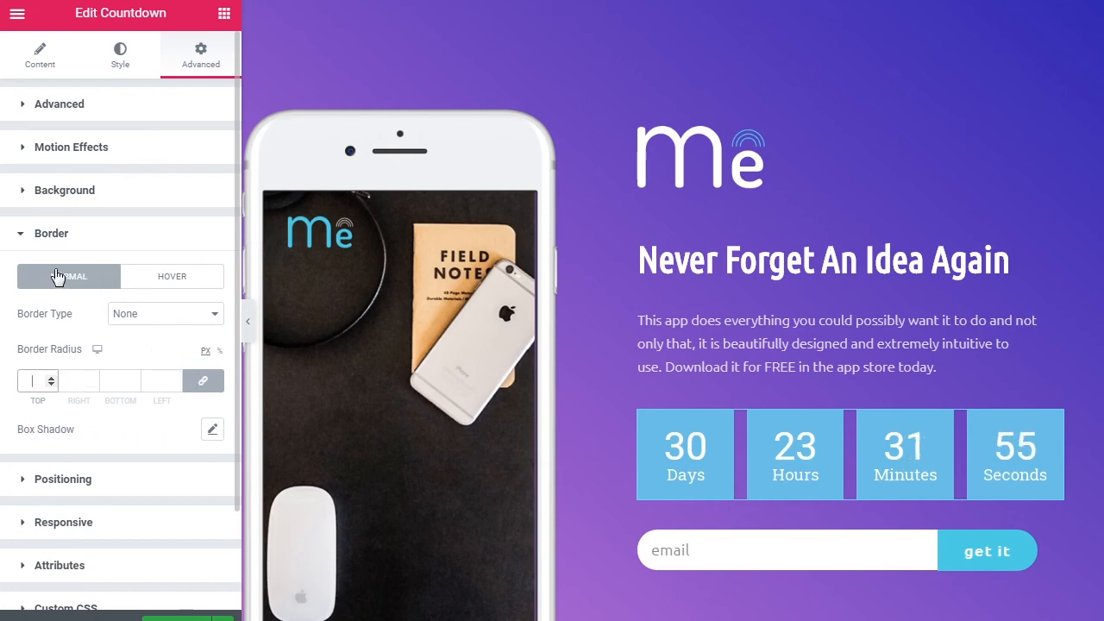
{"action": "left_click", "coordinate": [169, 279]}
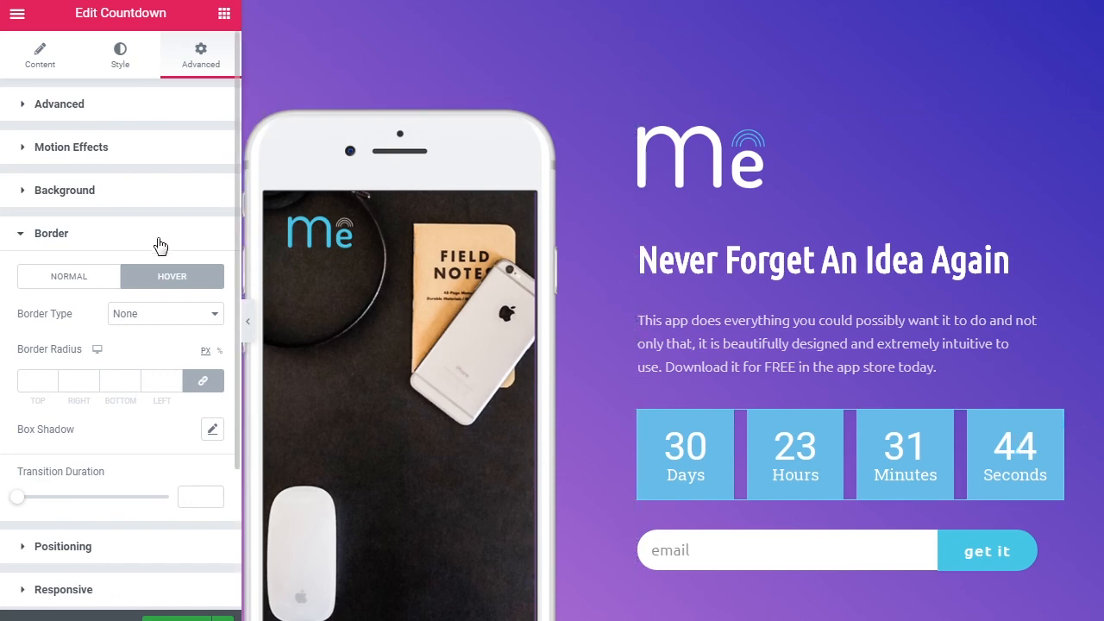
{"action": "left_click", "coordinate": [80, 245]}
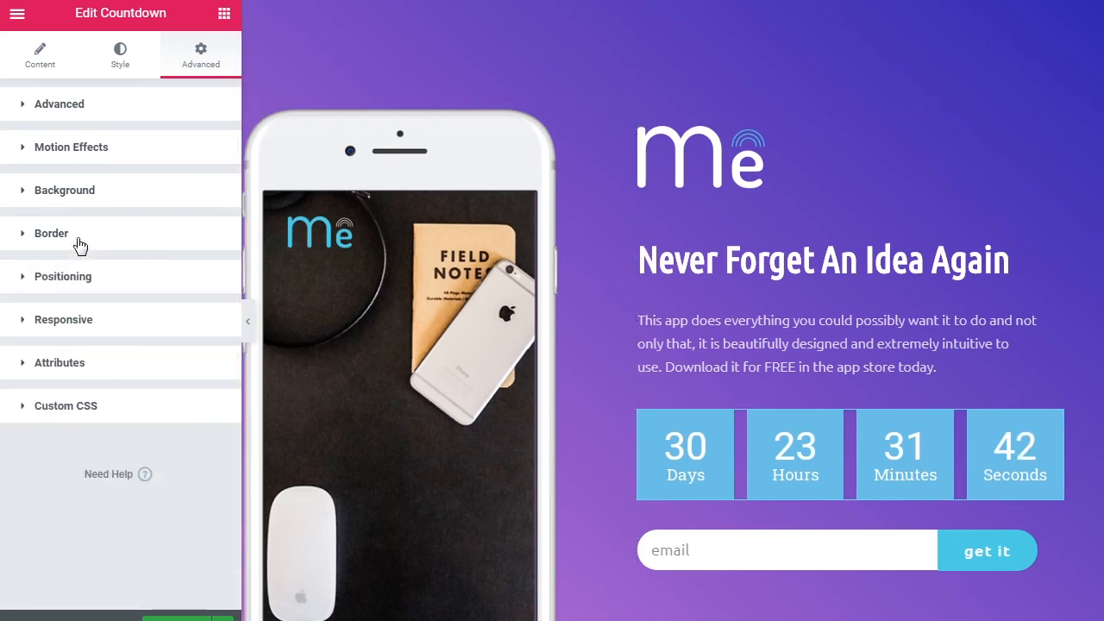
Step: Try the Inline (auto) width in the countdown's positioning settings and set Width back to Default
{"action": "left_click", "coordinate": [69, 280]}
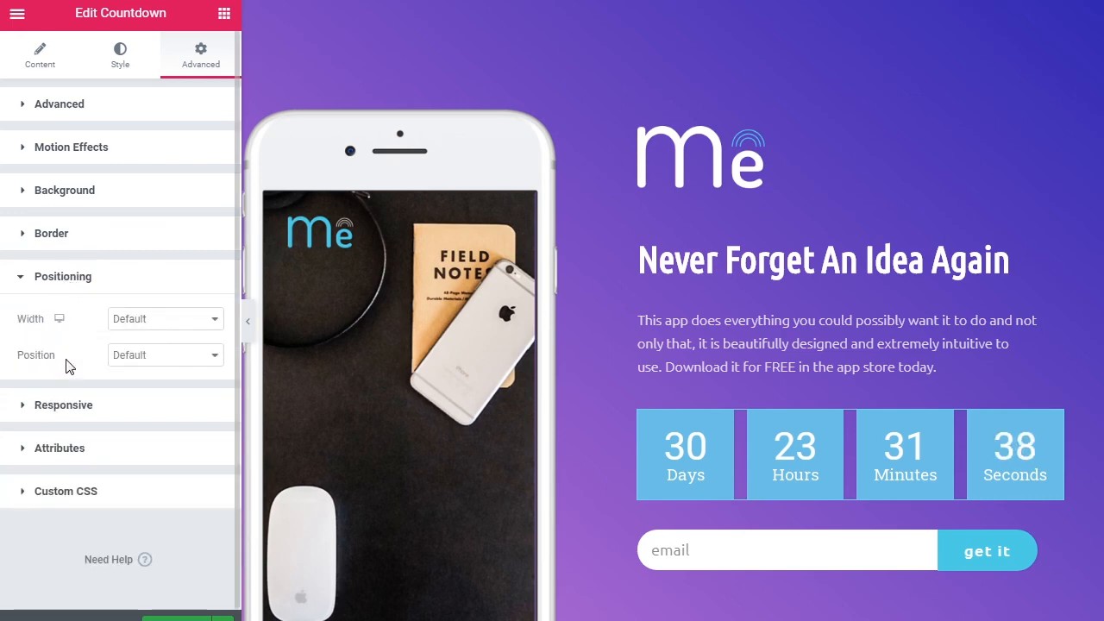
{"action": "left_click", "coordinate": [185, 320]}
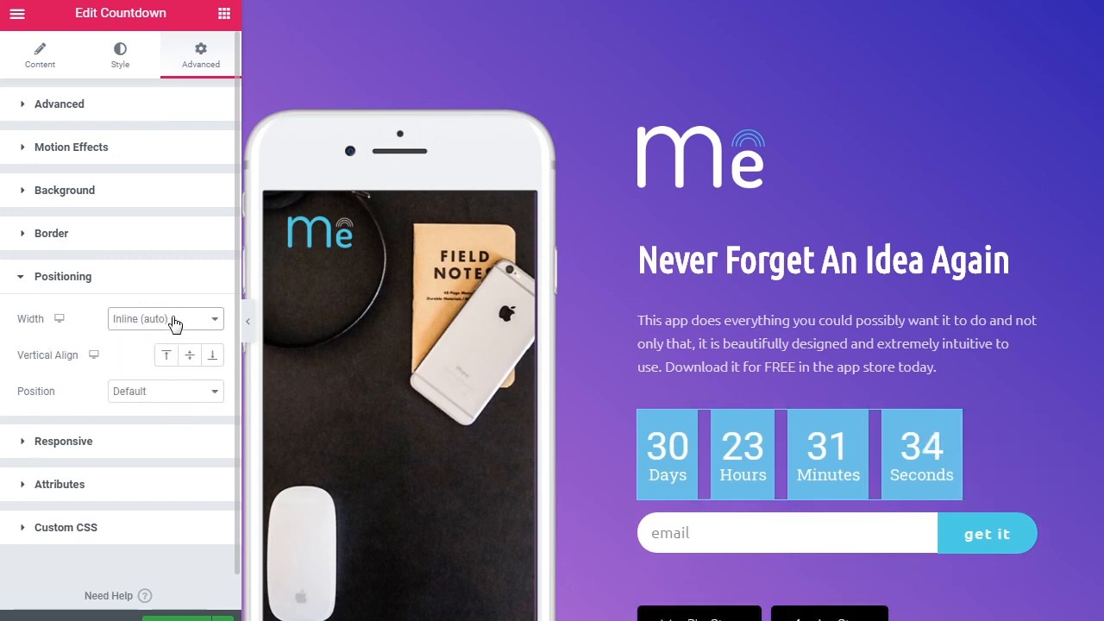
{"action": "left_click", "coordinate": [172, 321]}
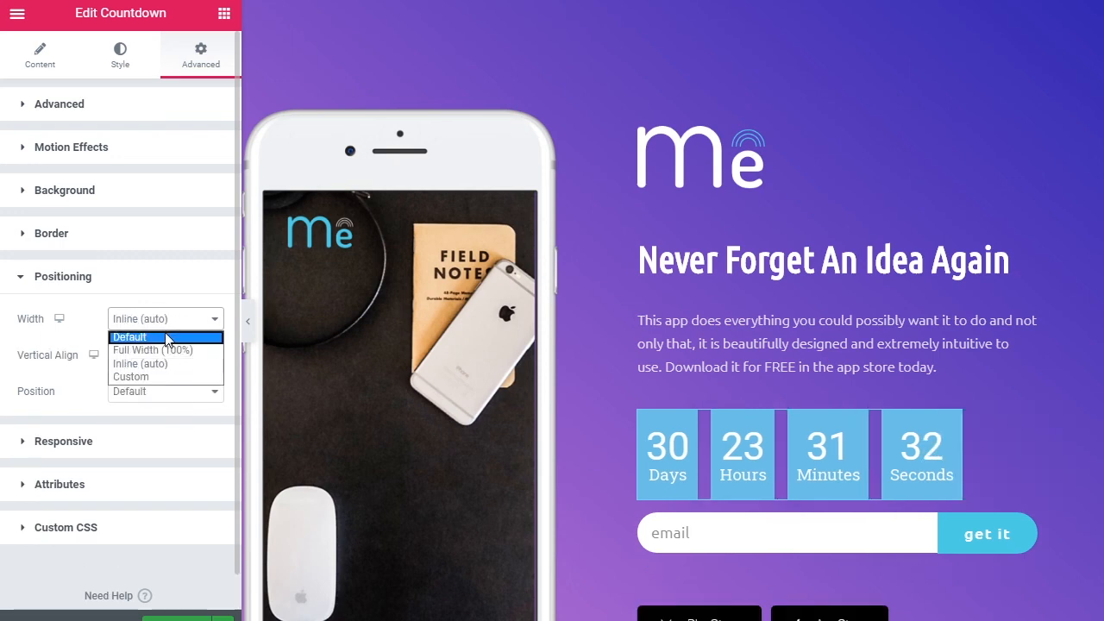
{"action": "left_click", "coordinate": [168, 336]}
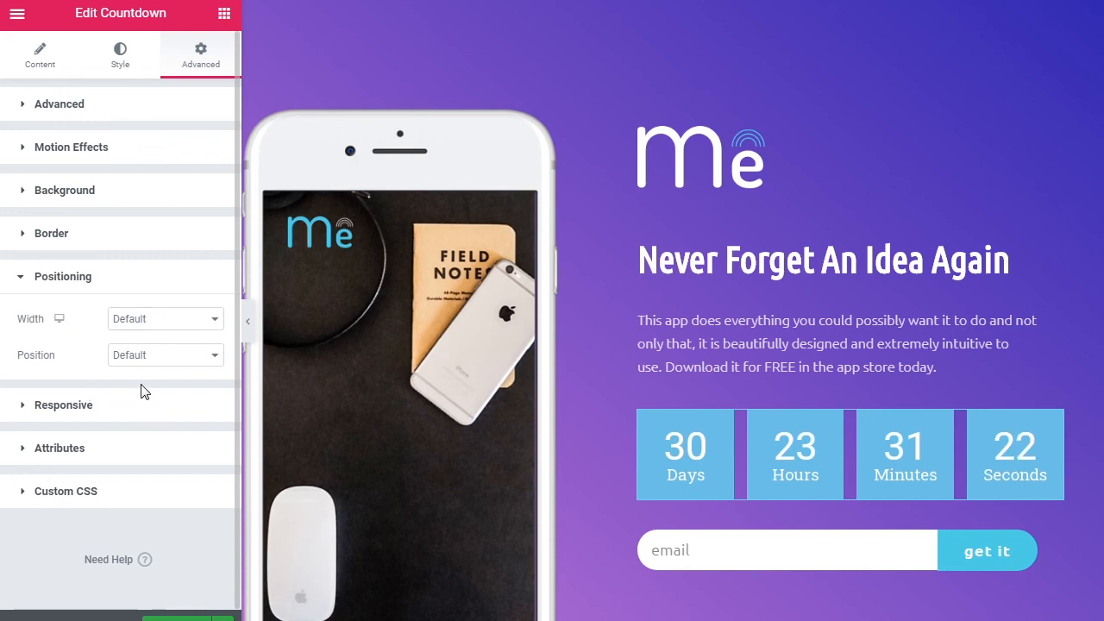
Step: Try Hide On Mobile for the countdown in the 360px Mobile preview and check the page without the editing panel
{"action": "left_click", "coordinate": [82, 406]}
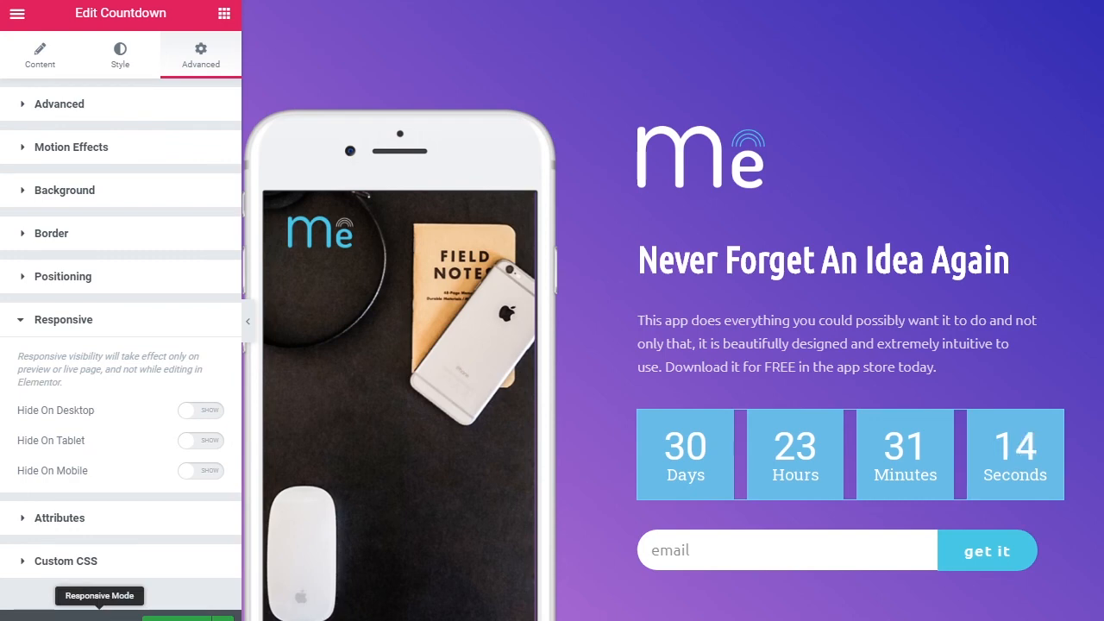
{"action": "left_click", "coordinate": [99, 614]}
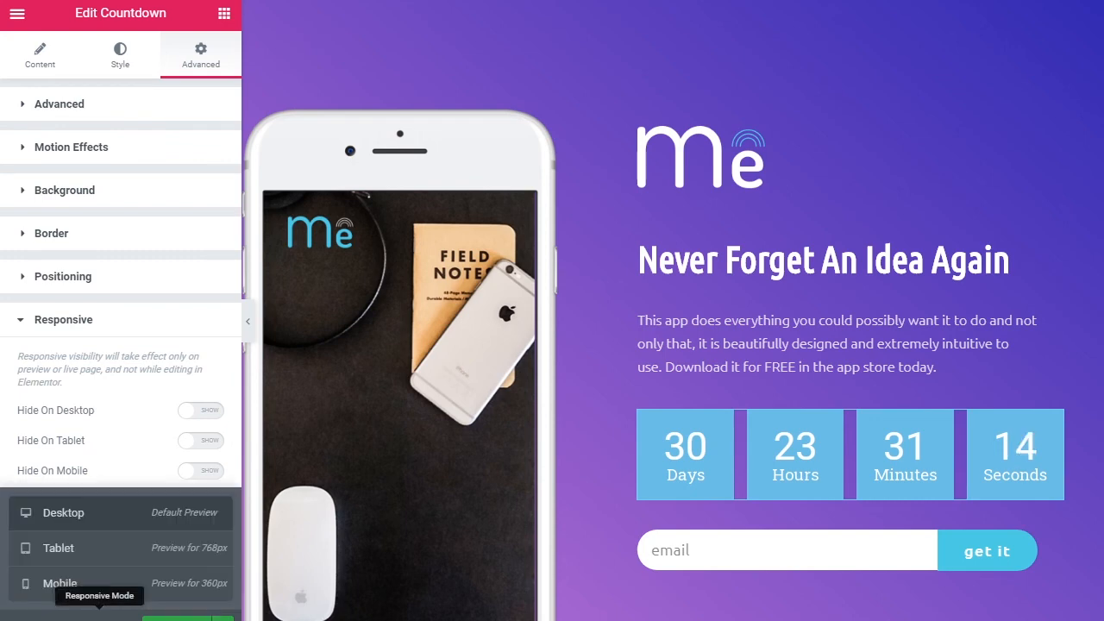
{"action": "left_click", "coordinate": [103, 586]}
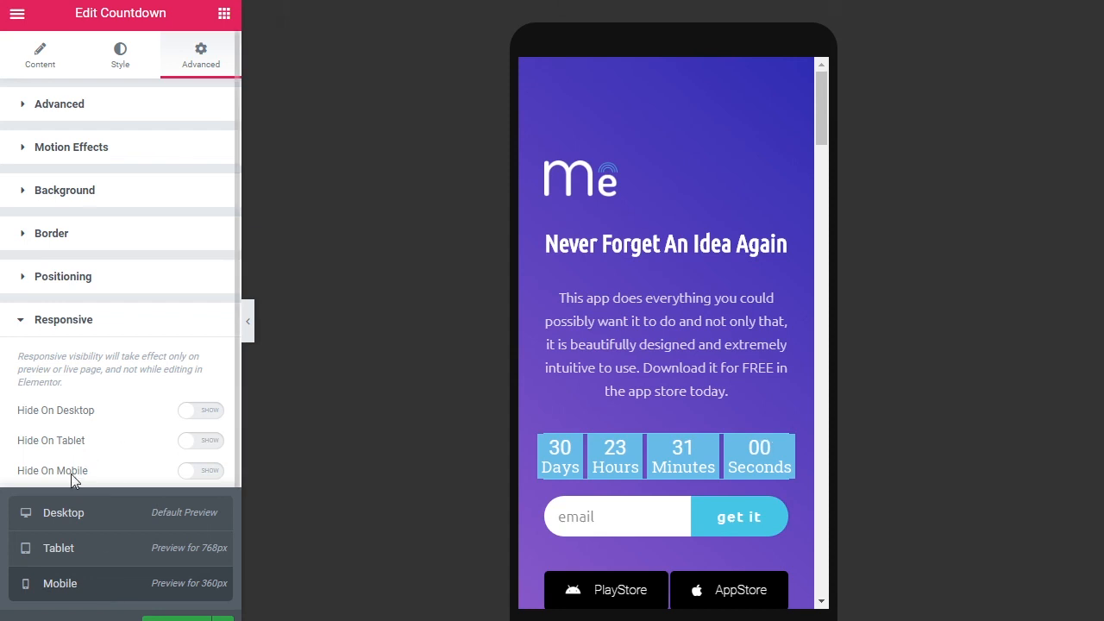
{"action": "left_click", "coordinate": [210, 474]}
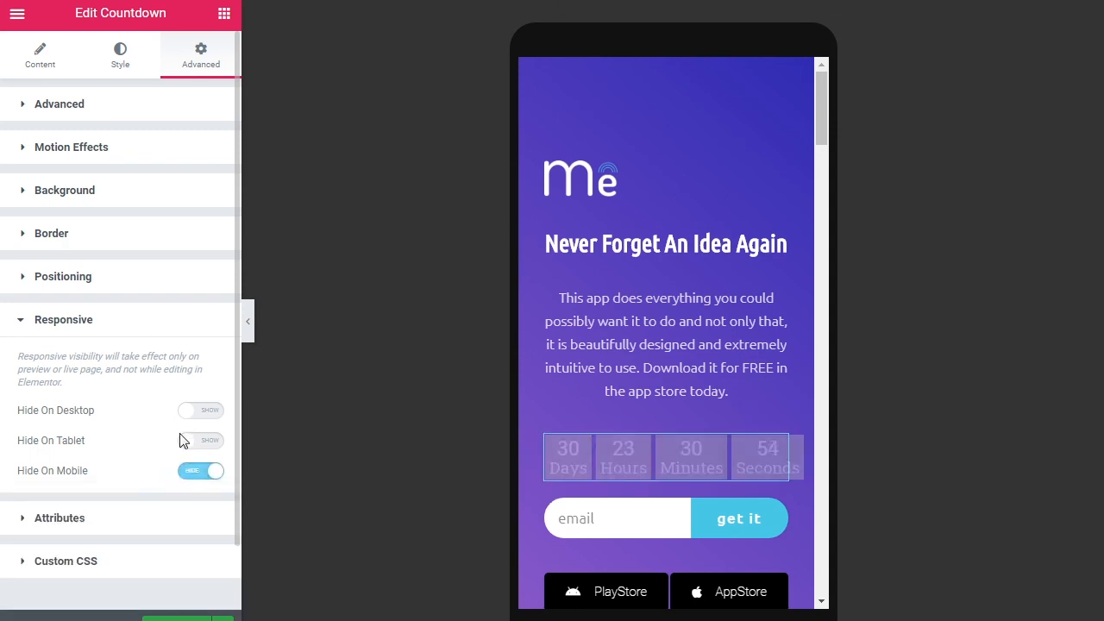
{"action": "left_click", "coordinate": [248, 321]}
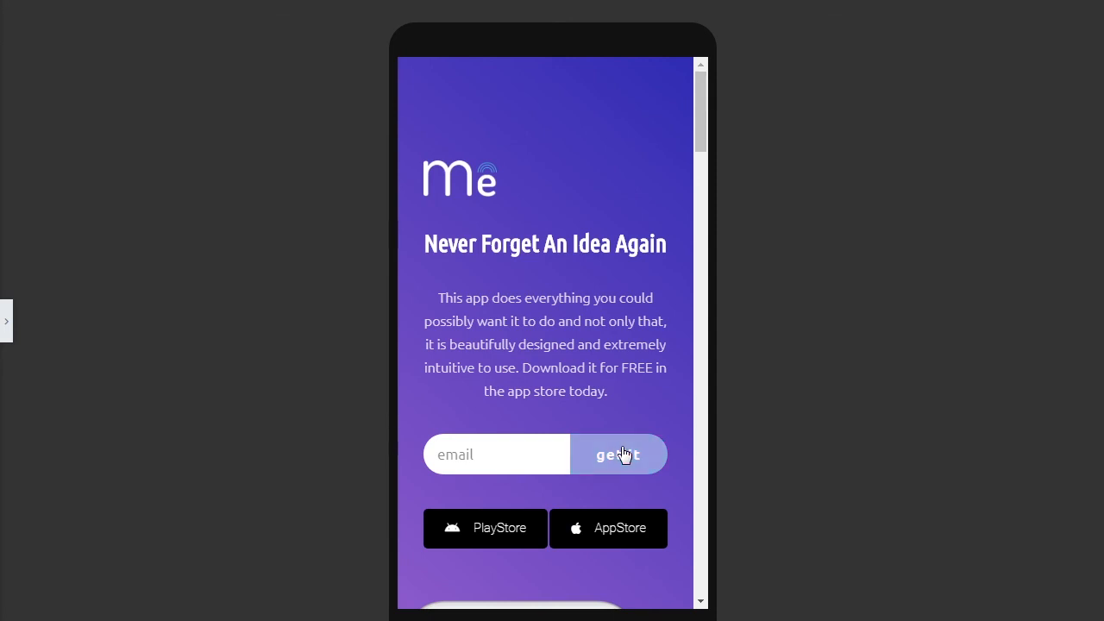
{"action": "left_click", "coordinate": [7, 320]}
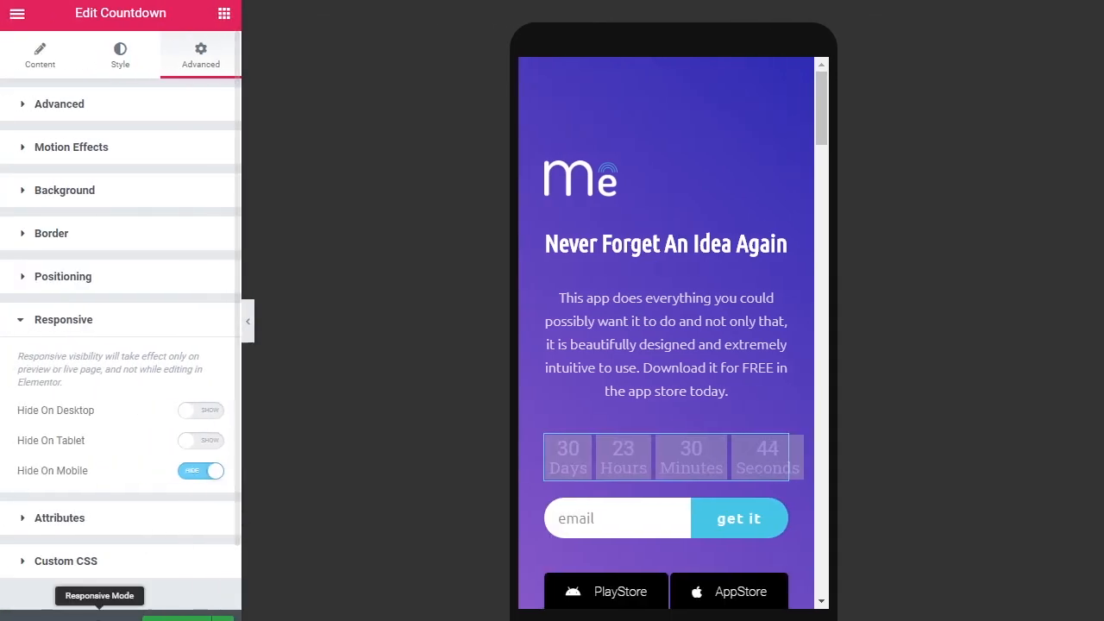
Step: Check the countdown in the 768px Tablet preview without the editing panel
{"action": "mouse_move", "coordinate": [99, 614]}
{"action": "left_click", "coordinate": [97, 562]}
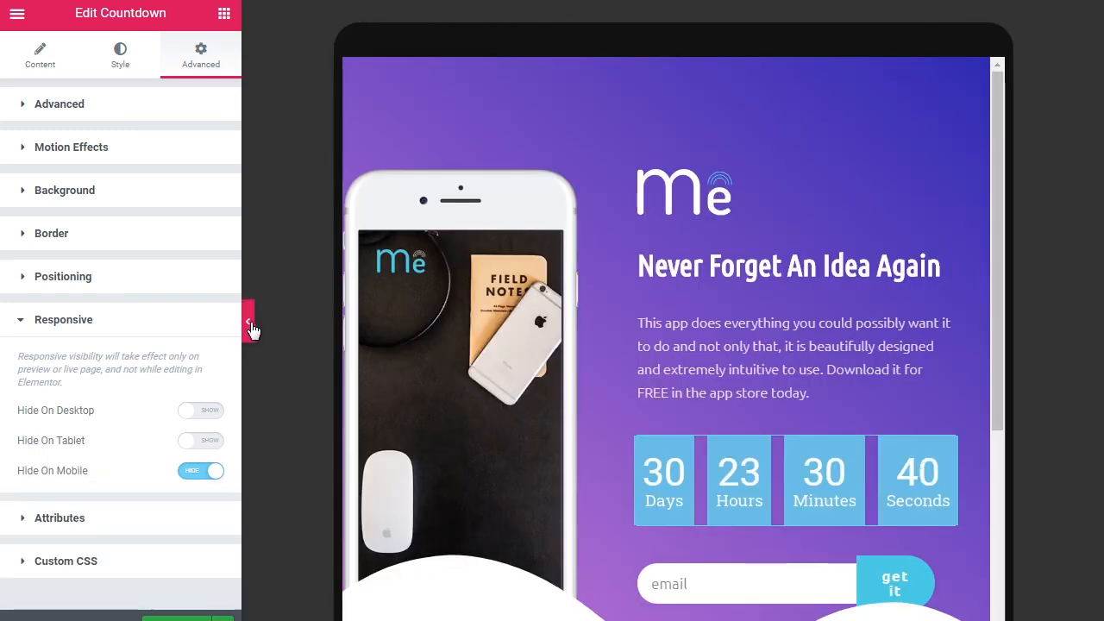
{"action": "left_click", "coordinate": [247, 322]}
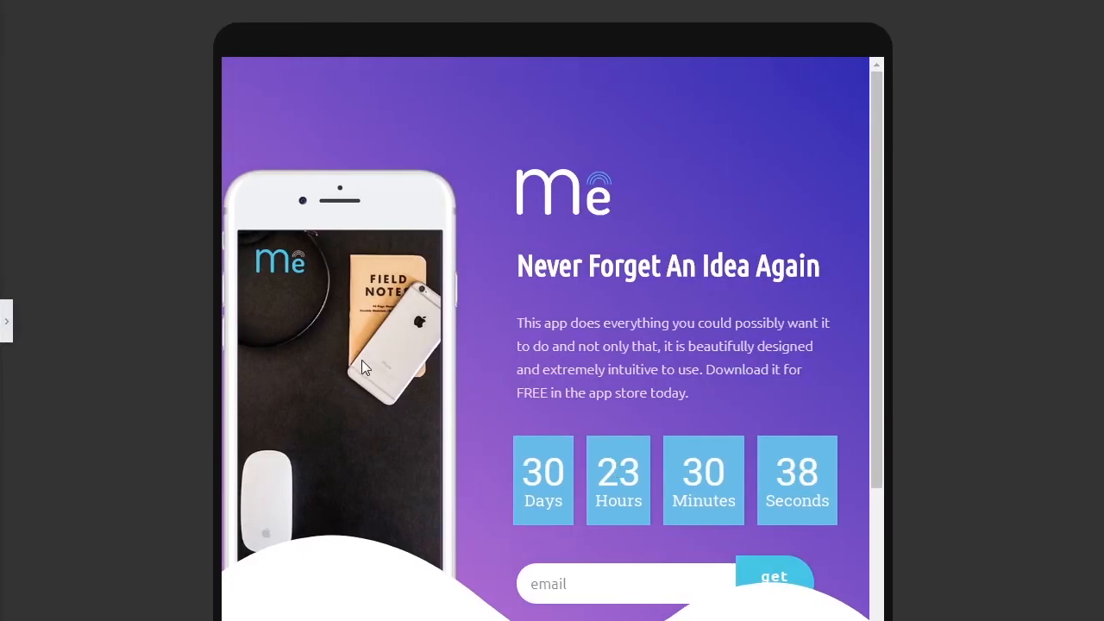
{"action": "left_click", "coordinate": [6, 321]}
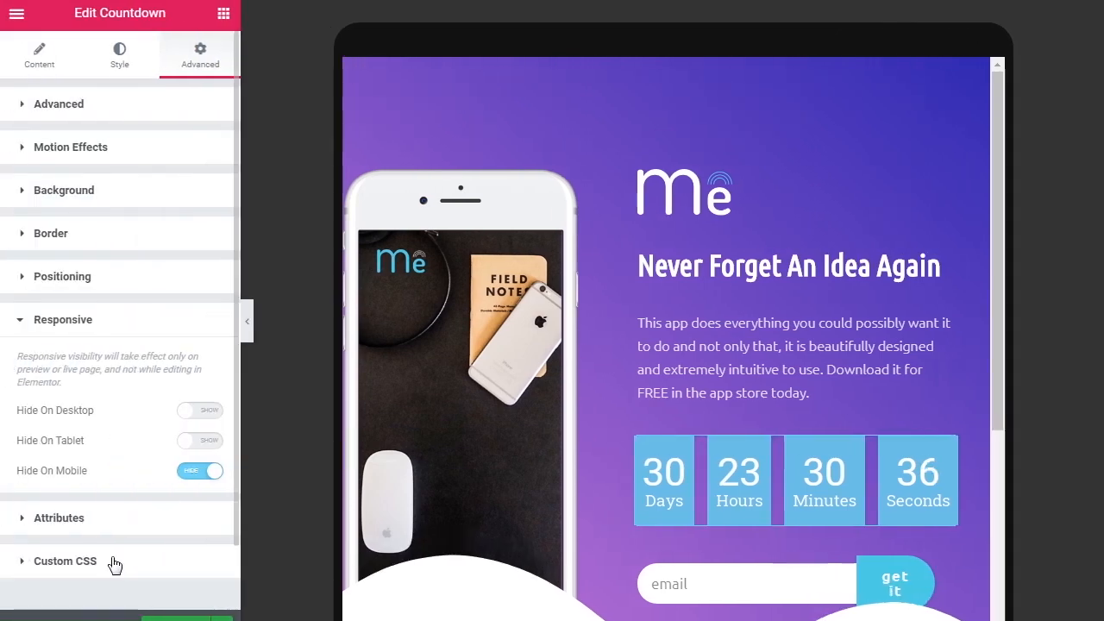
Step: Return to the Desktop preview, check the countdown without the editing panel, and set Hide On Mobile back to Show
{"action": "left_click", "coordinate": [99, 616]}
{"action": "left_click", "coordinate": [101, 518]}
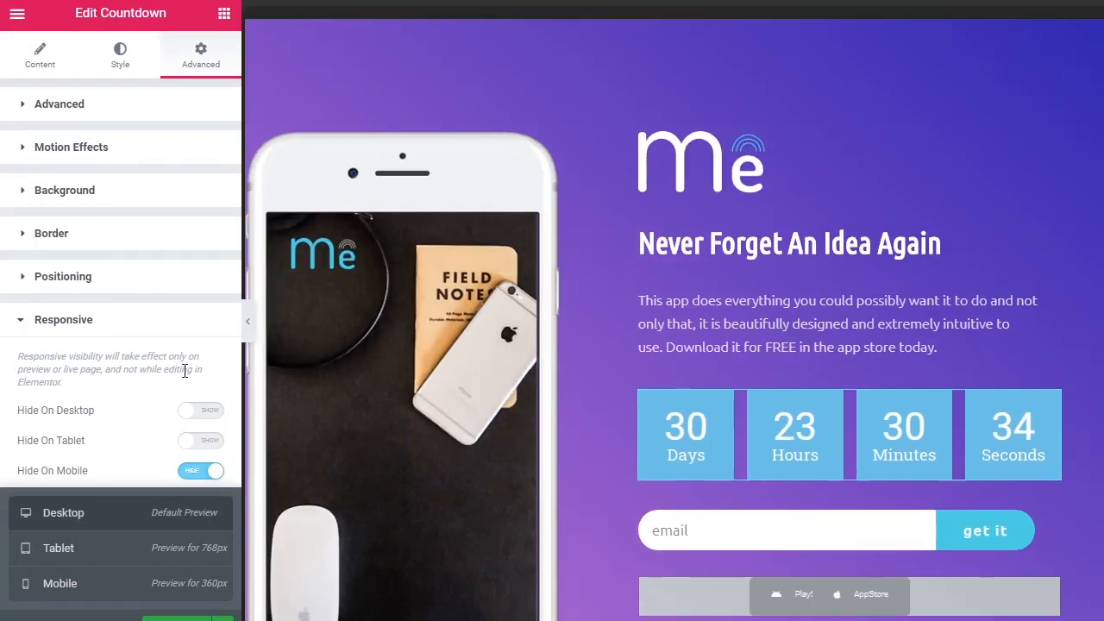
{"action": "left_click", "coordinate": [248, 321]}
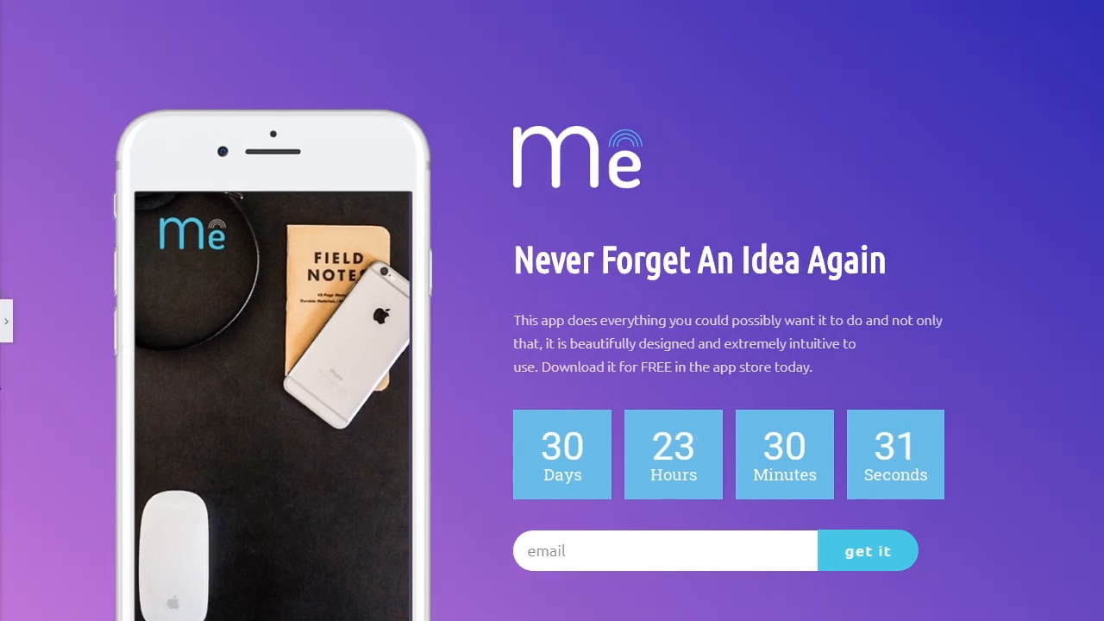
{"action": "left_click", "coordinate": [6, 321]}
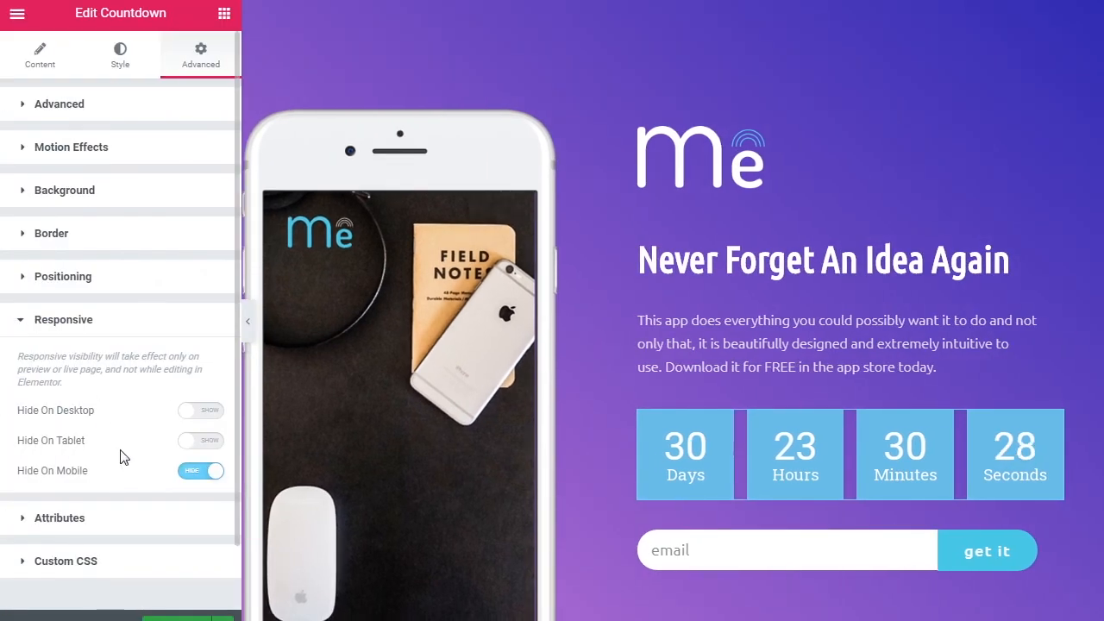
{"action": "left_click", "coordinate": [199, 472]}
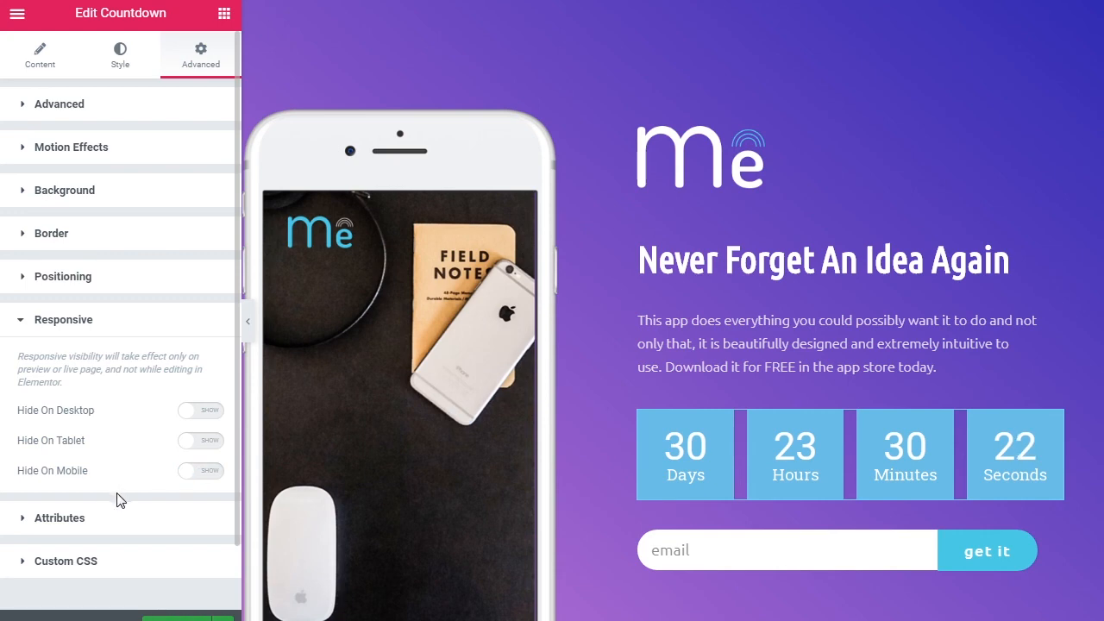
Step: Look at the countdown's Custom Attributes and Custom CSS settings, leaving both fields empty
{"action": "left_click", "coordinate": [74, 520]}
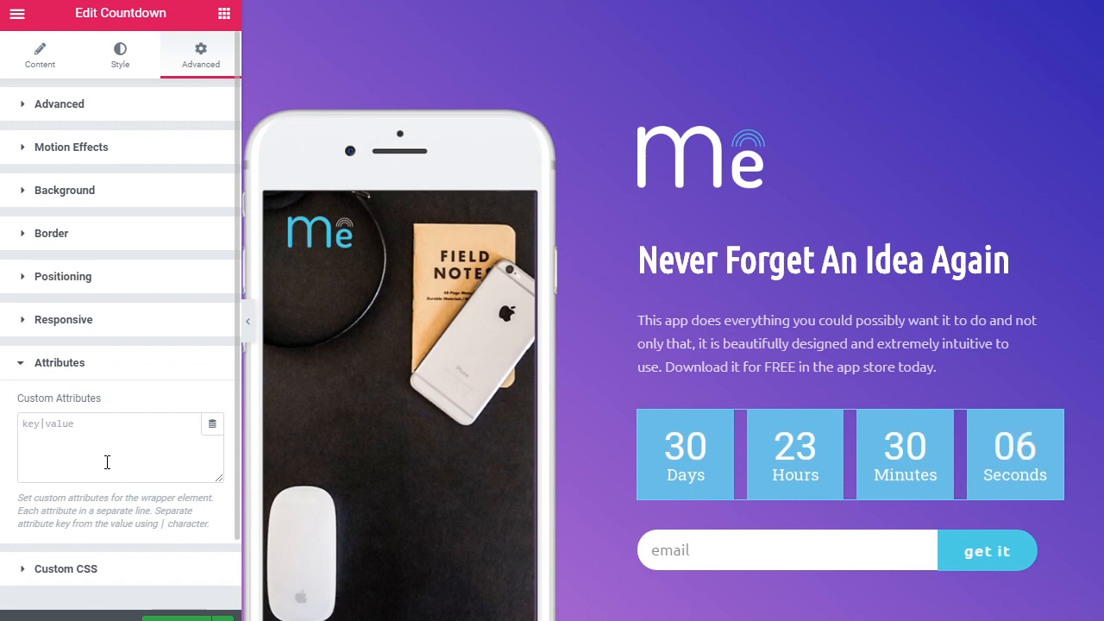
{"action": "left_click", "coordinate": [97, 569]}
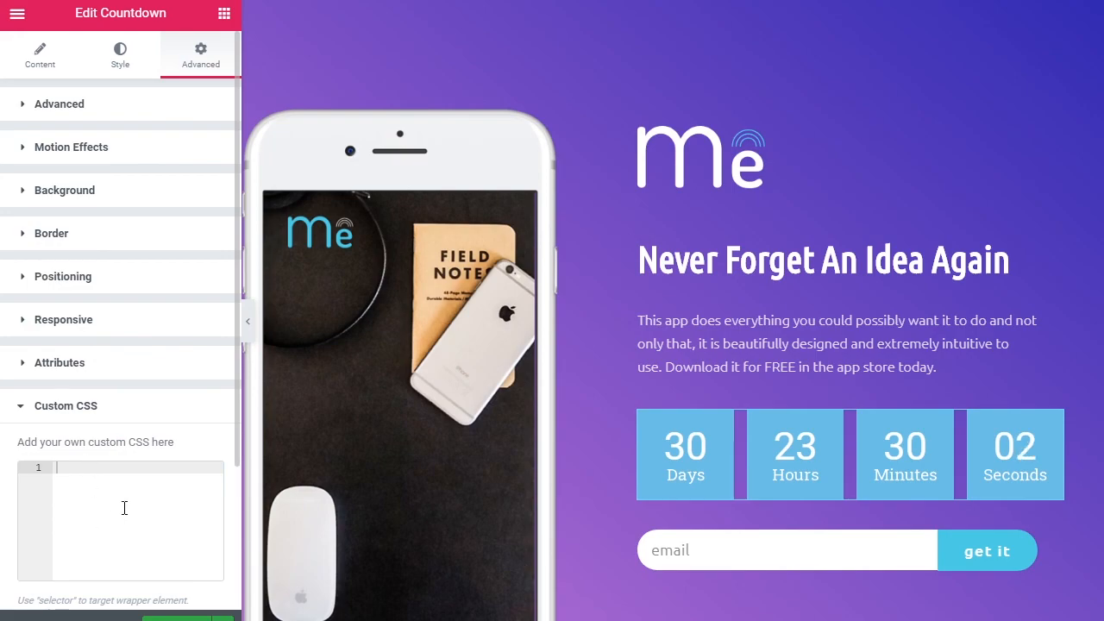
{"action": "left_click", "coordinate": [22, 407]}
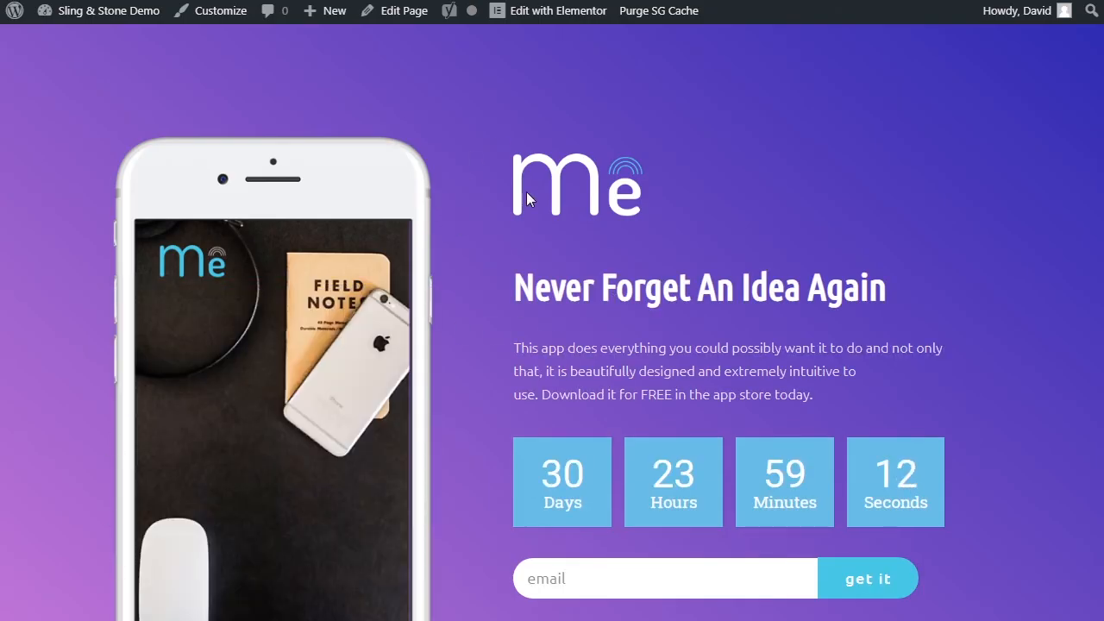
Step: Examine the countdown and the rest of the landing page on the live site
{"action": "scroll", "coordinate": [519, 259], "scroll_direction": "down", "scroll_amount": 1}
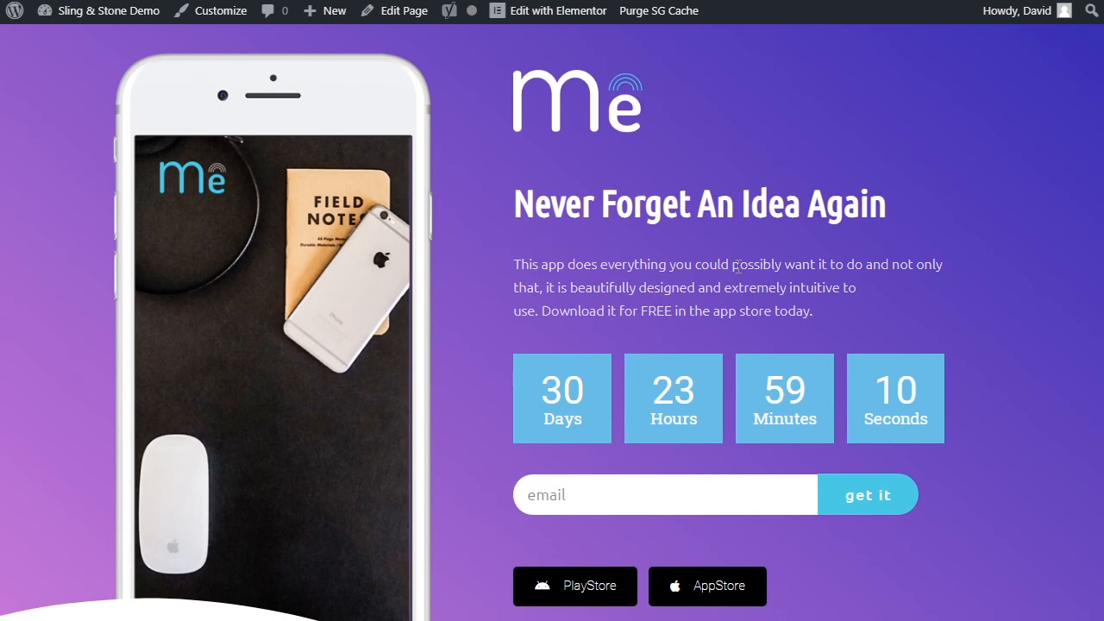
{"action": "scroll", "coordinate": [845, 362], "scroll_direction": "down", "scroll_amount": 2}
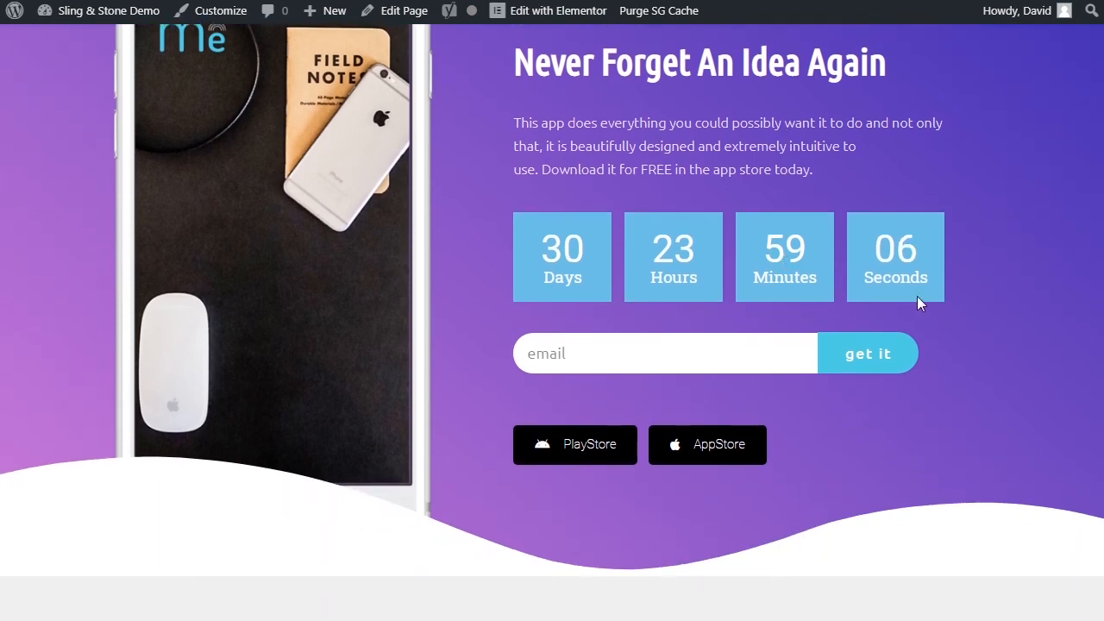
{"action": "scroll", "coordinate": [934, 481], "scroll_direction": "down", "scroll_amount": 5}
{"action": "scroll", "coordinate": [936, 481], "scroll_direction": "down", "scroll_amount": 4}
{"action": "scroll", "coordinate": [936, 481], "scroll_direction": "up", "scroll_amount": 11}
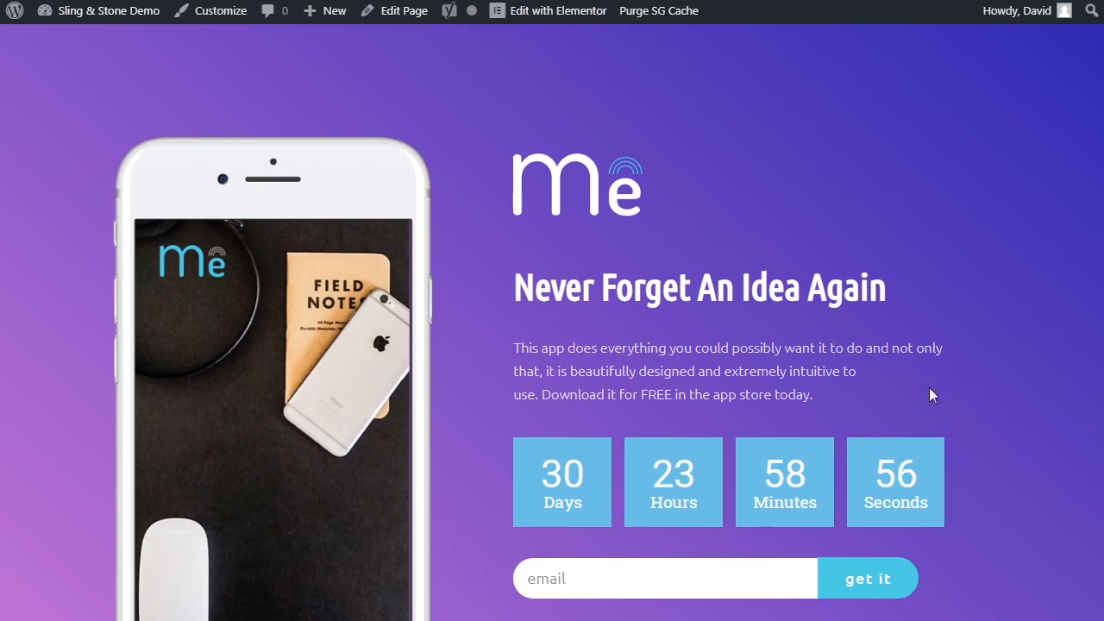
{"action": "scroll", "coordinate": [929, 388], "scroll_direction": "down", "scroll_amount": 3}
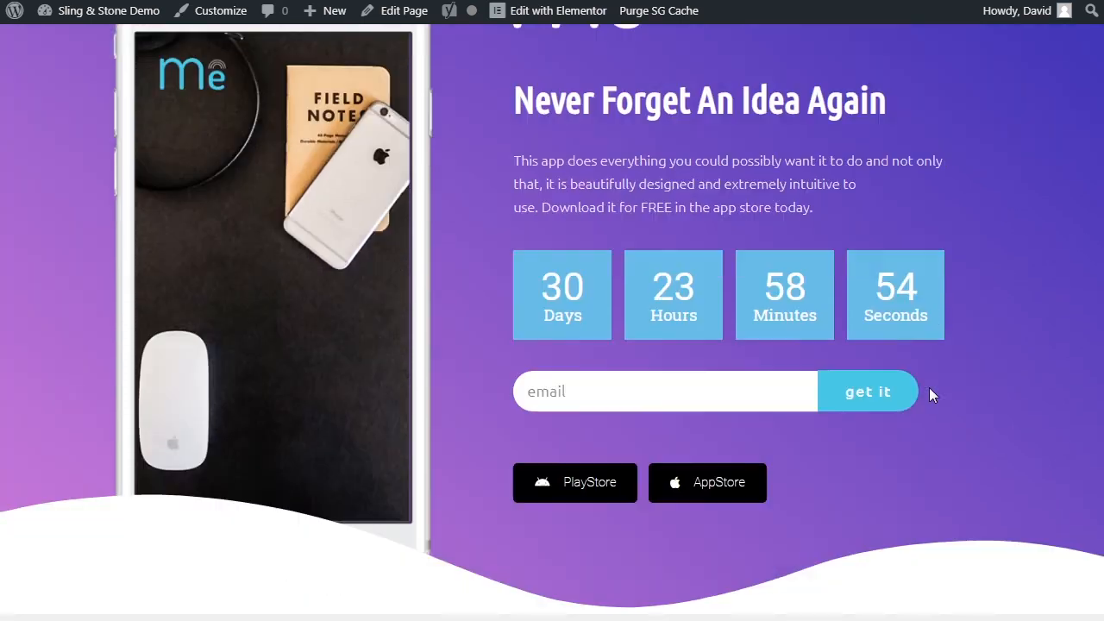
{"action": "scroll", "coordinate": [929, 395], "scroll_direction": "up", "scroll_amount": 3}
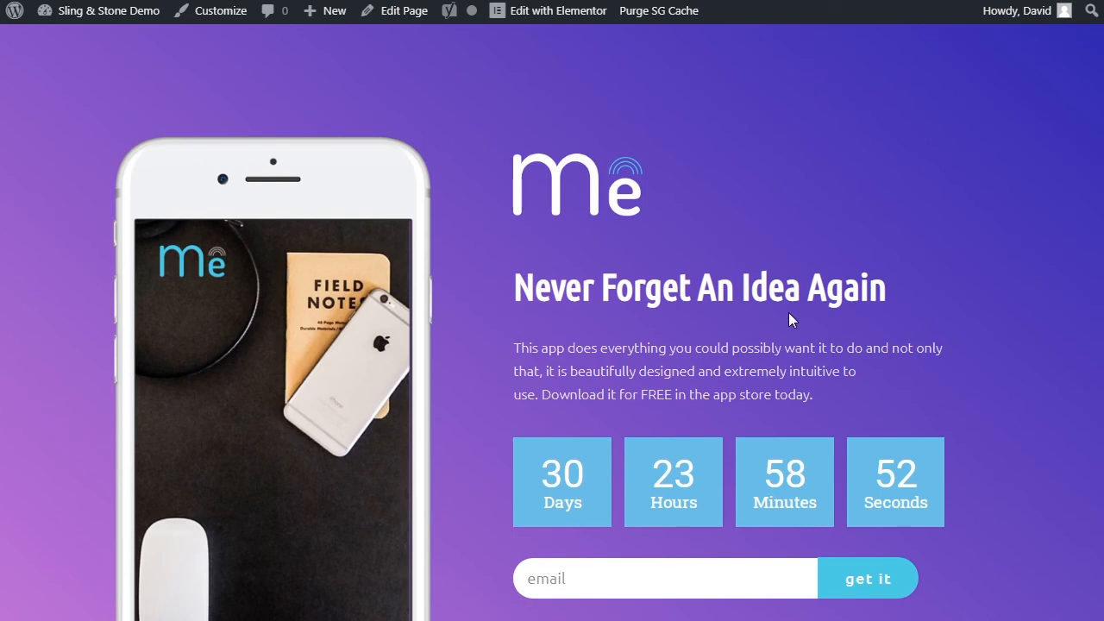